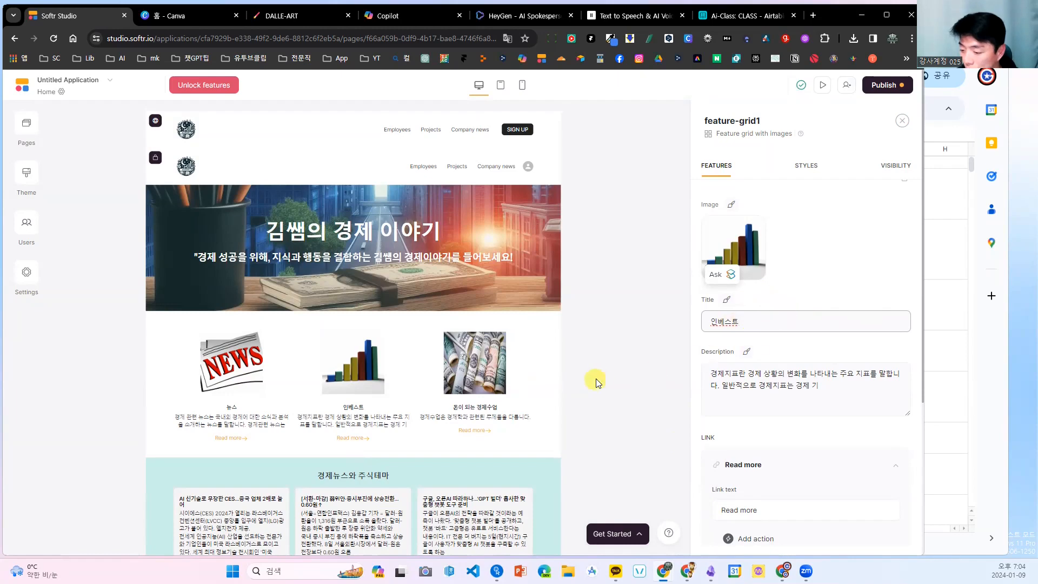
# - Add a new page named invest with the URL /invest and save it
pyautogui.click(28, 134)
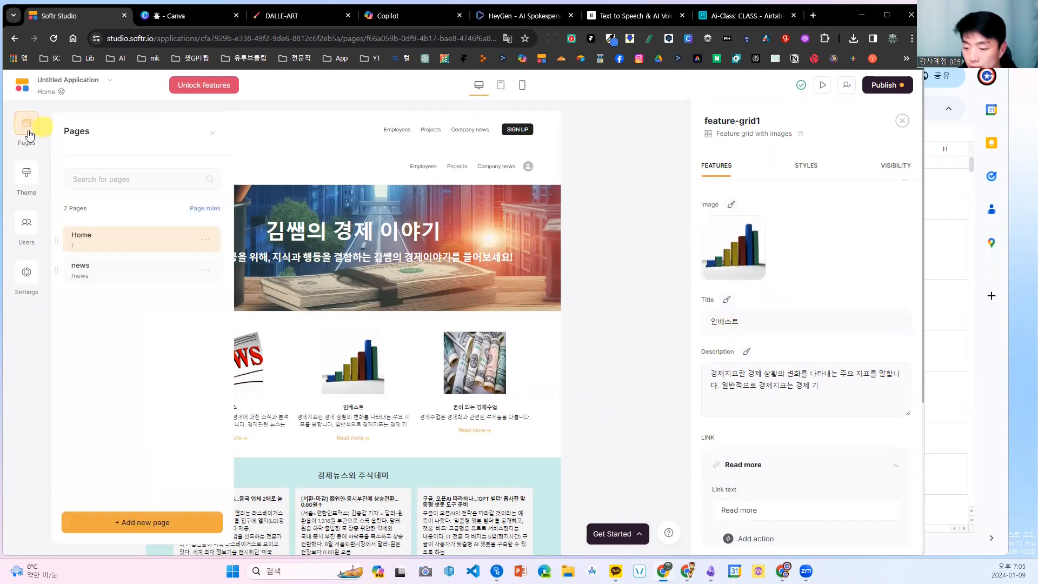
pyautogui.click(133, 523)
pyautogui.click(169, 192)
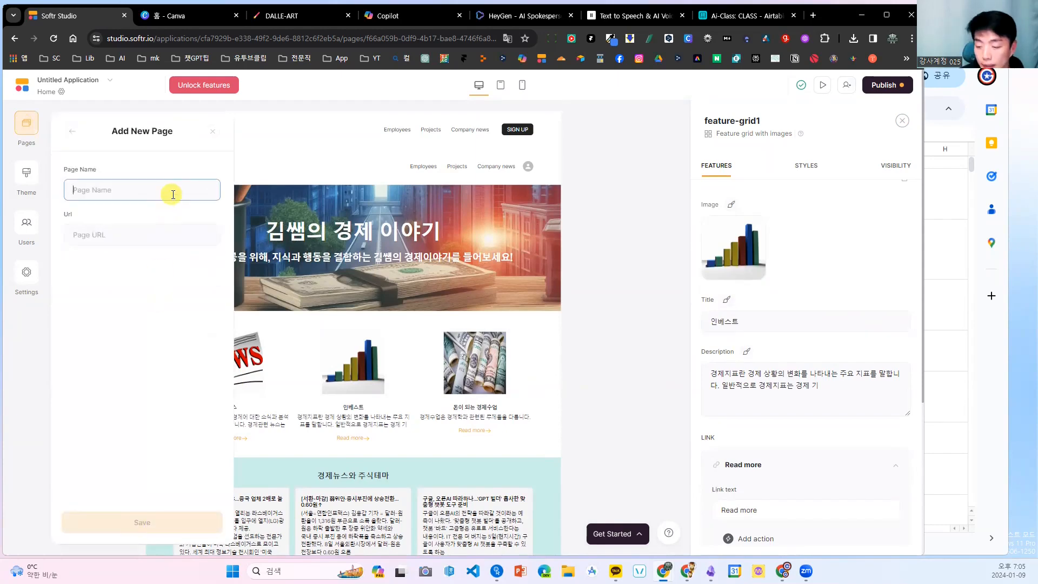
pyautogui.write('invest')
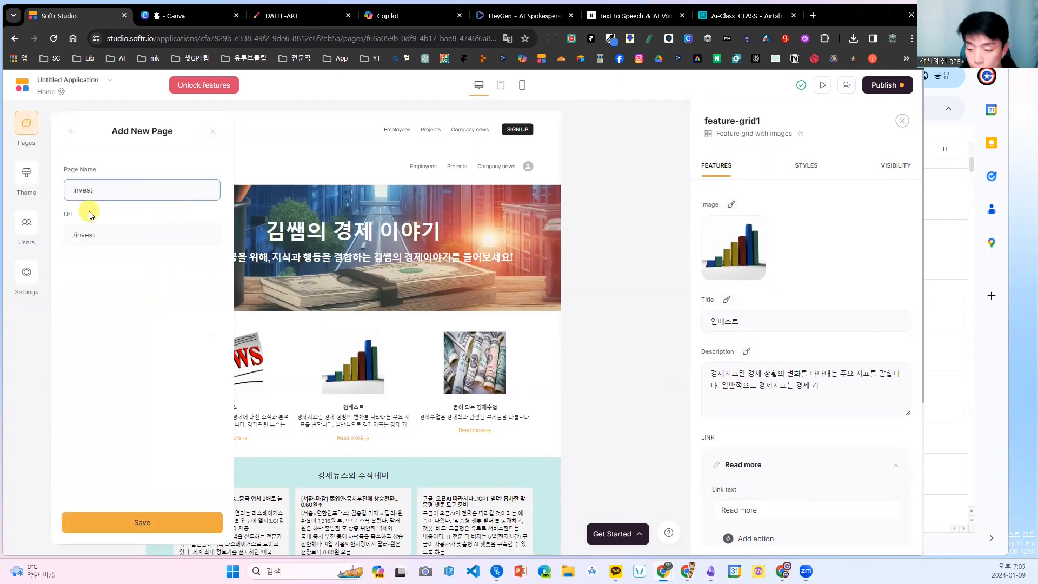
pyautogui.click(131, 522)
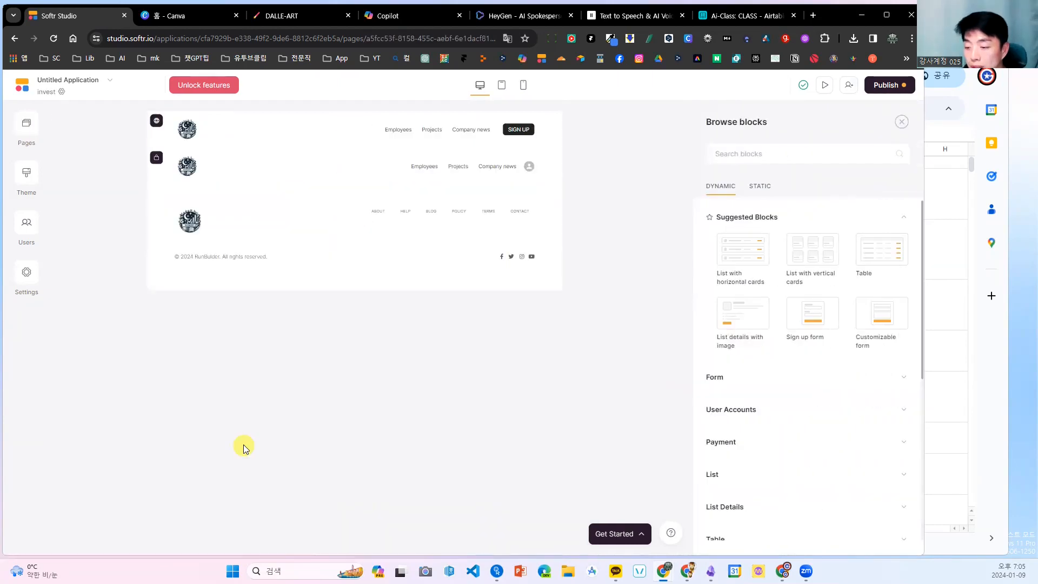
# - Switch to the 경제DB spreadsheet in Google Sheets and open its 국내 sheet
pyautogui.moveTo(355, 185)
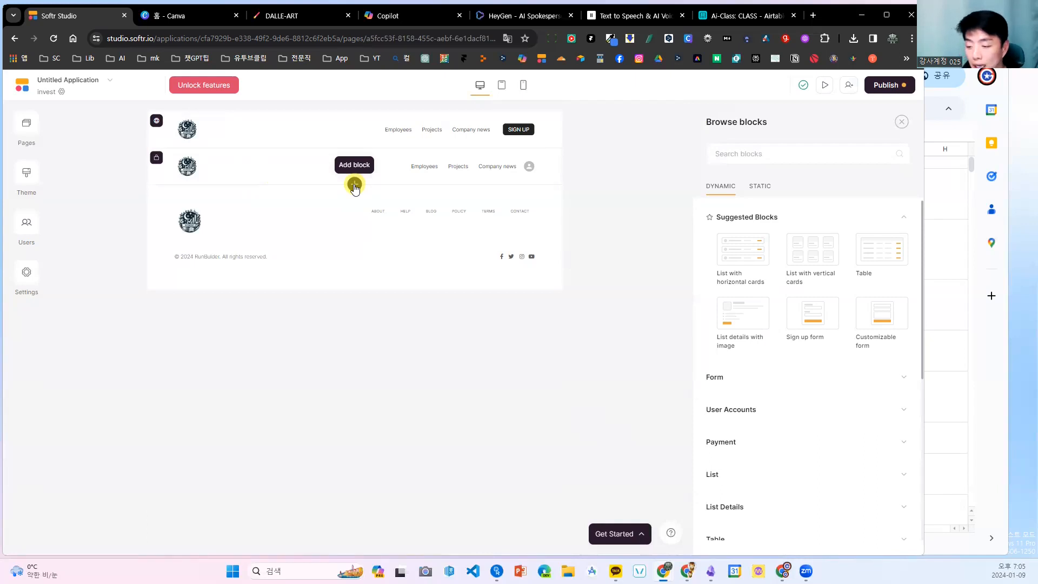
pyautogui.click(354, 186)
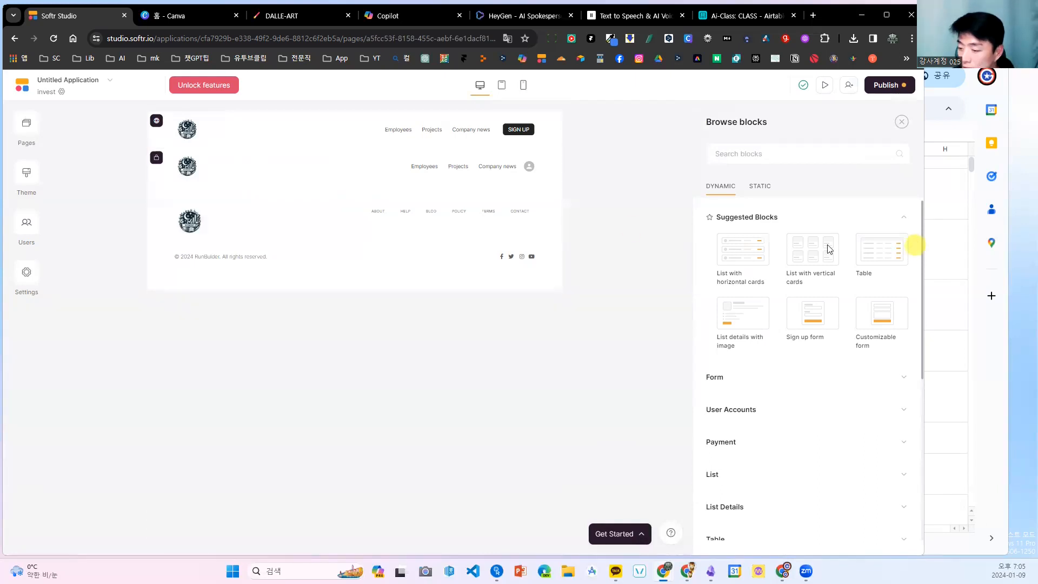
pyautogui.click(947, 234)
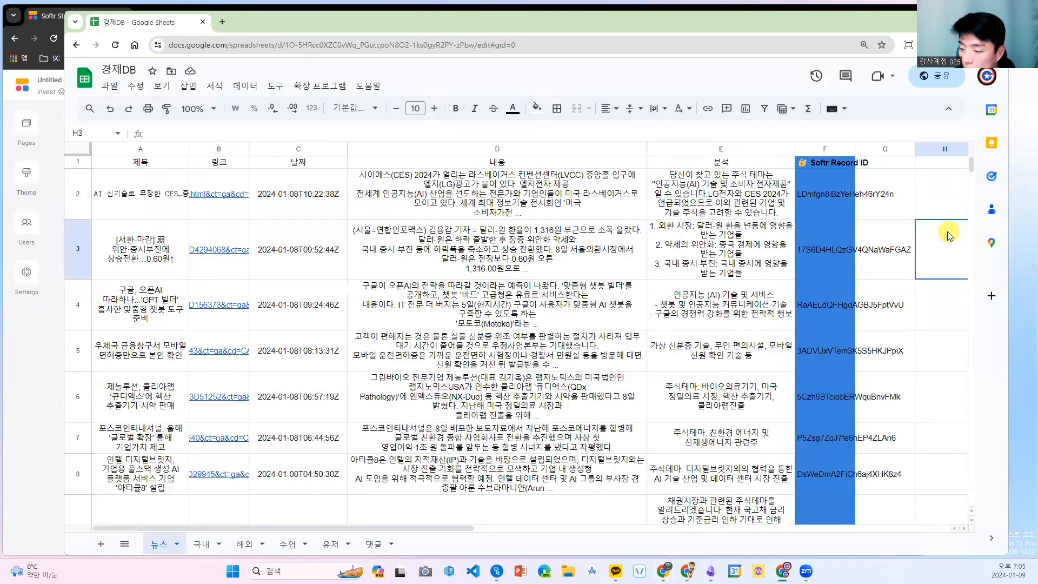
pyautogui.click(202, 550)
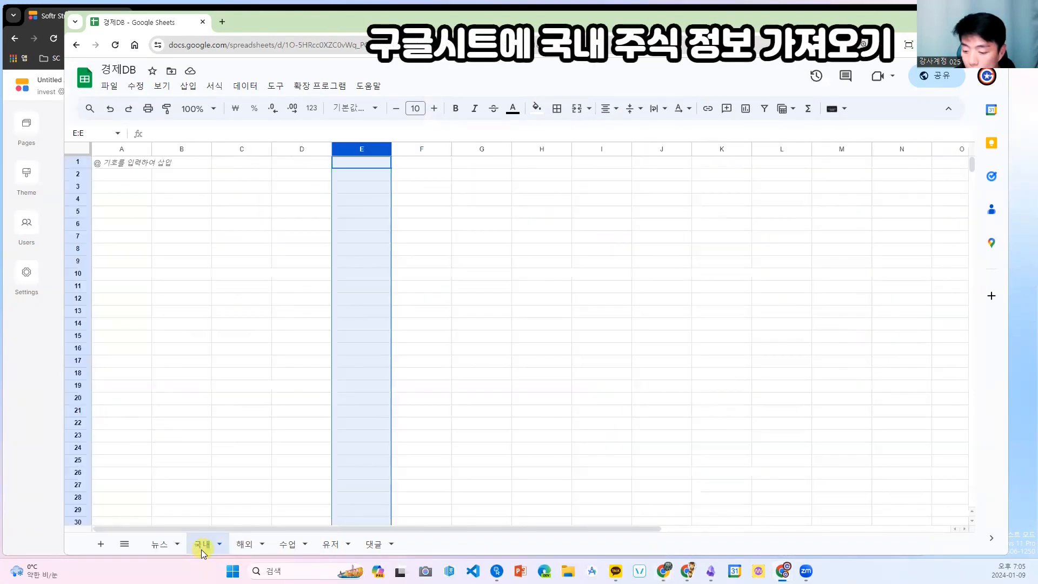
pyautogui.click(265, 362)
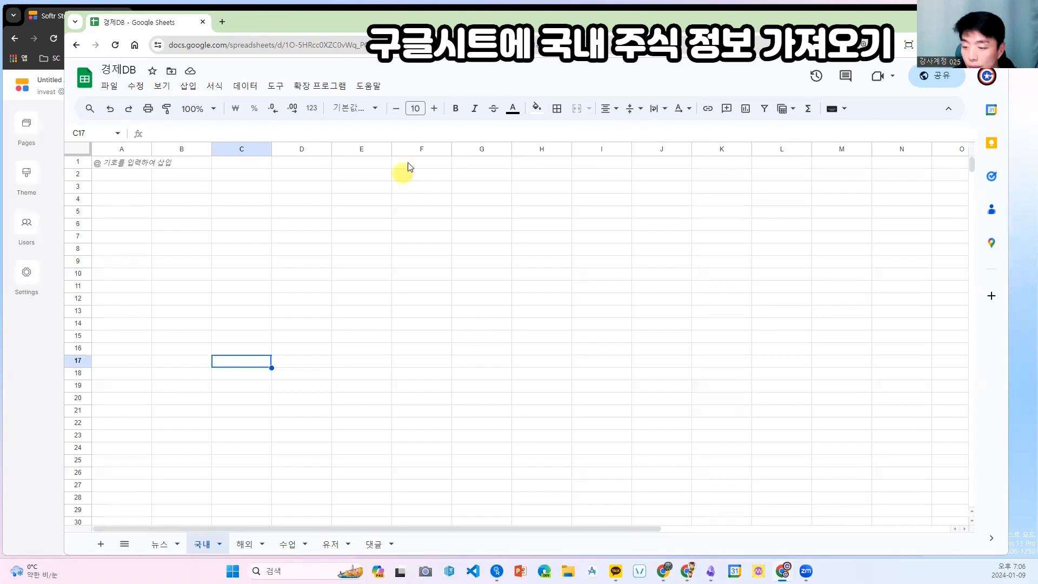
pyautogui.hotkey('ctrl', '+')
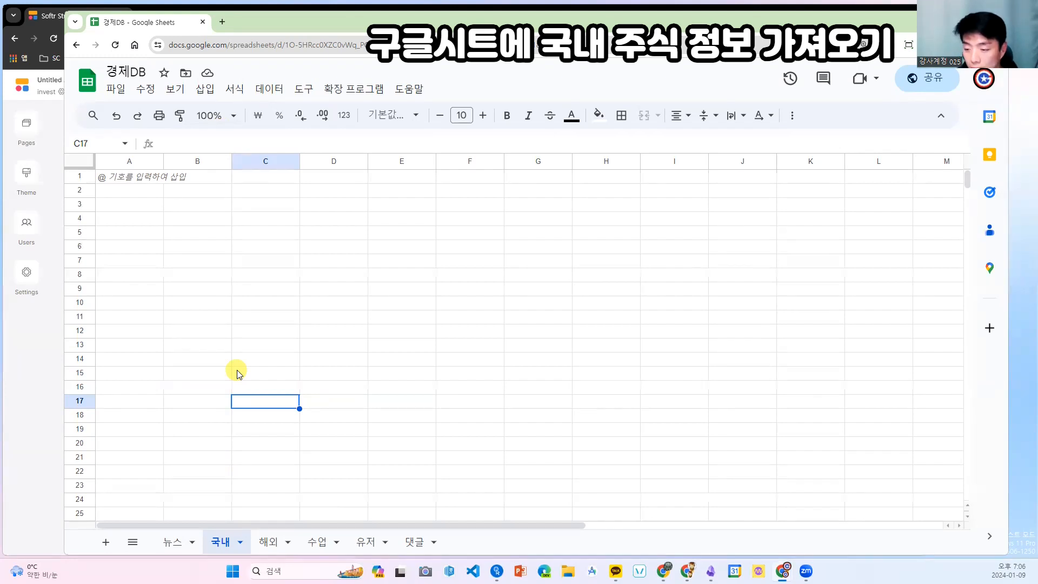
# - Open Naver's 증권 finance site in a new browser tab and copy its web address
pyautogui.hotkey('ctrl', 't')
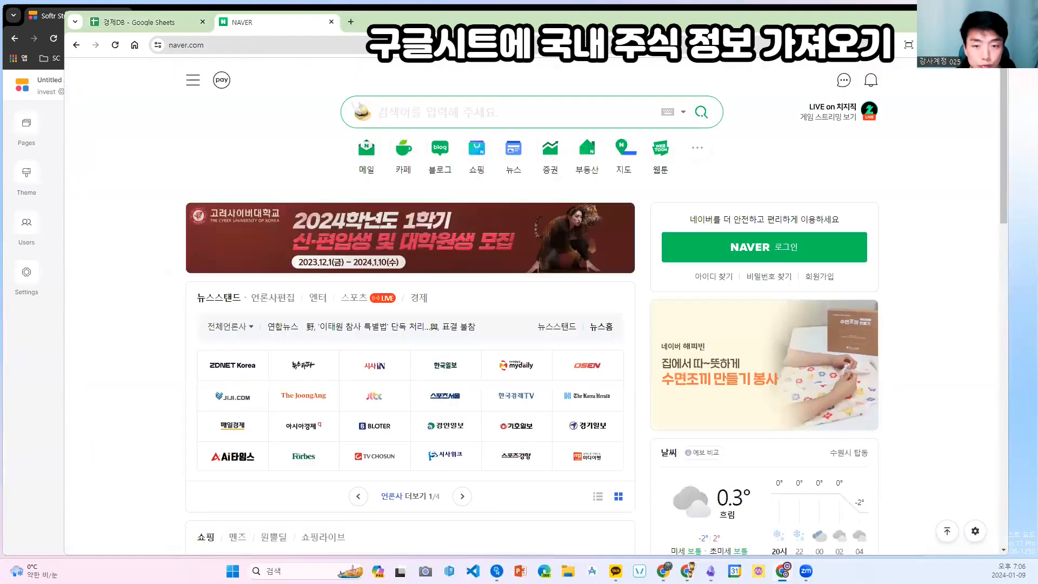
pyautogui.click(556, 159)
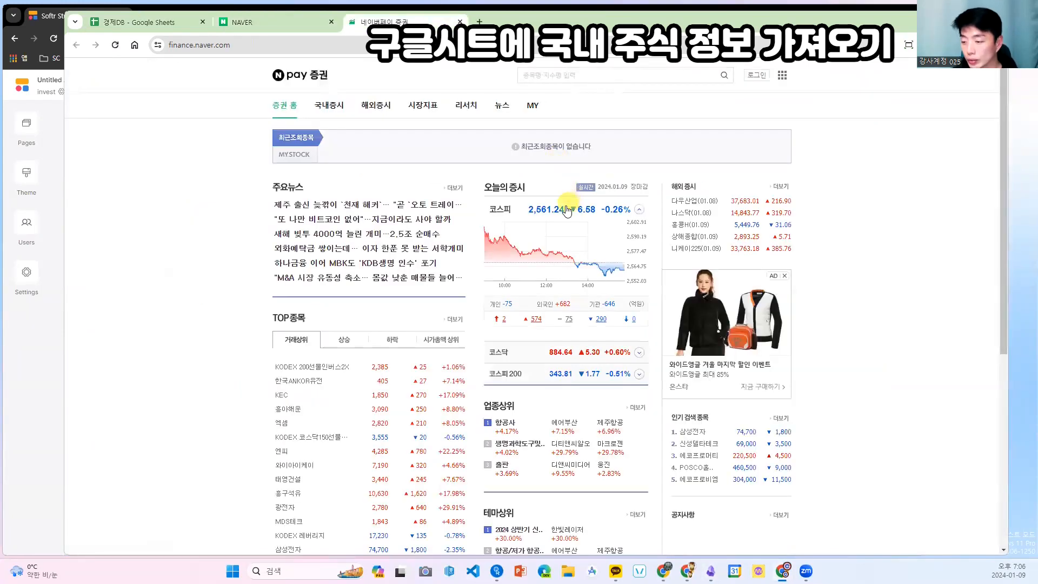
pyautogui.click(239, 43)
pyautogui.doubleClick(248, 45)
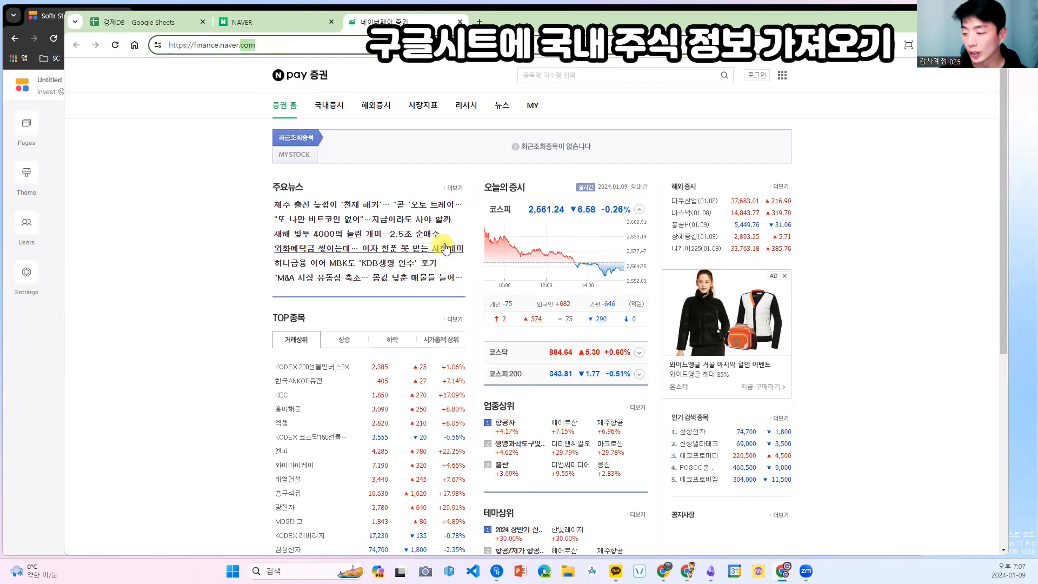
pyautogui.scroll(-1, 444, 247)
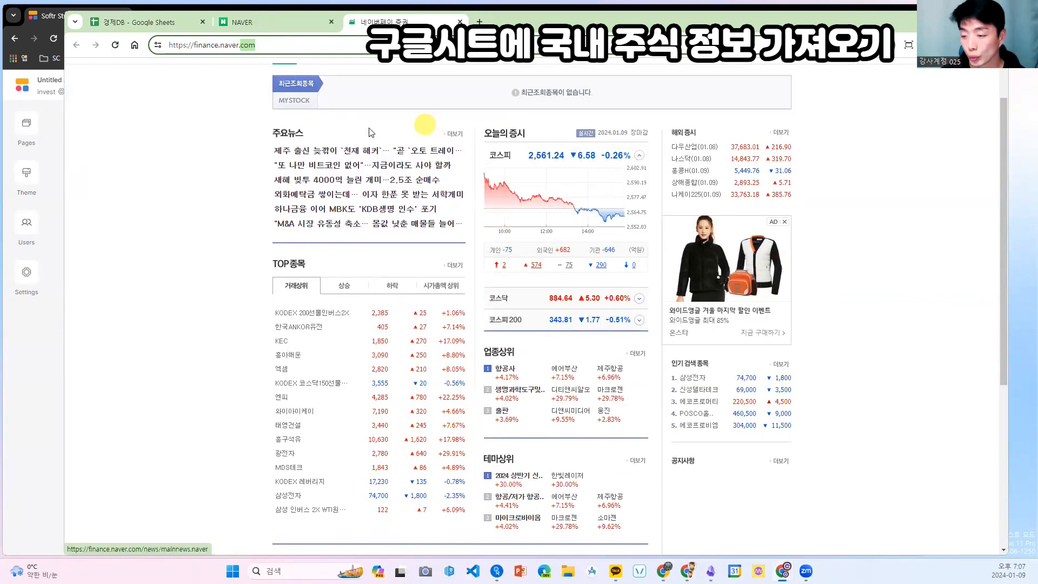
pyautogui.click(217, 45)
pyautogui.hotkey('ctrl', 'c')
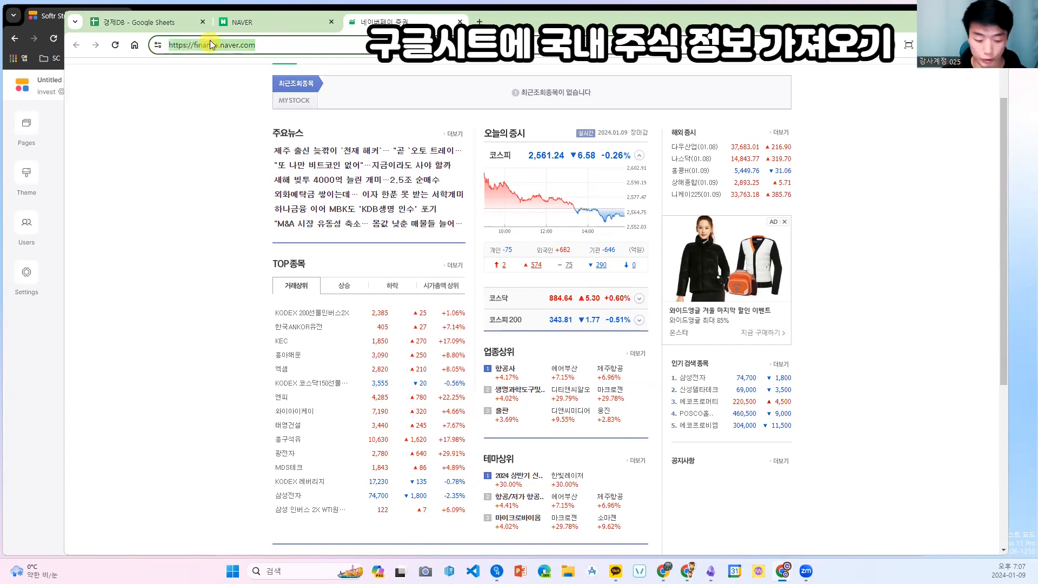
pyautogui.click(162, 23)
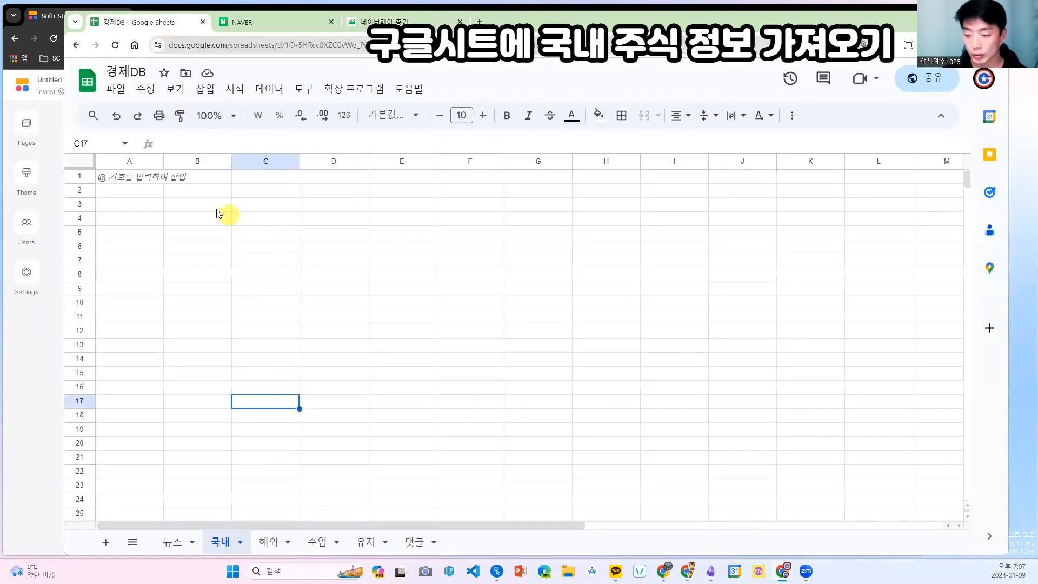
pyautogui.click(156, 178)
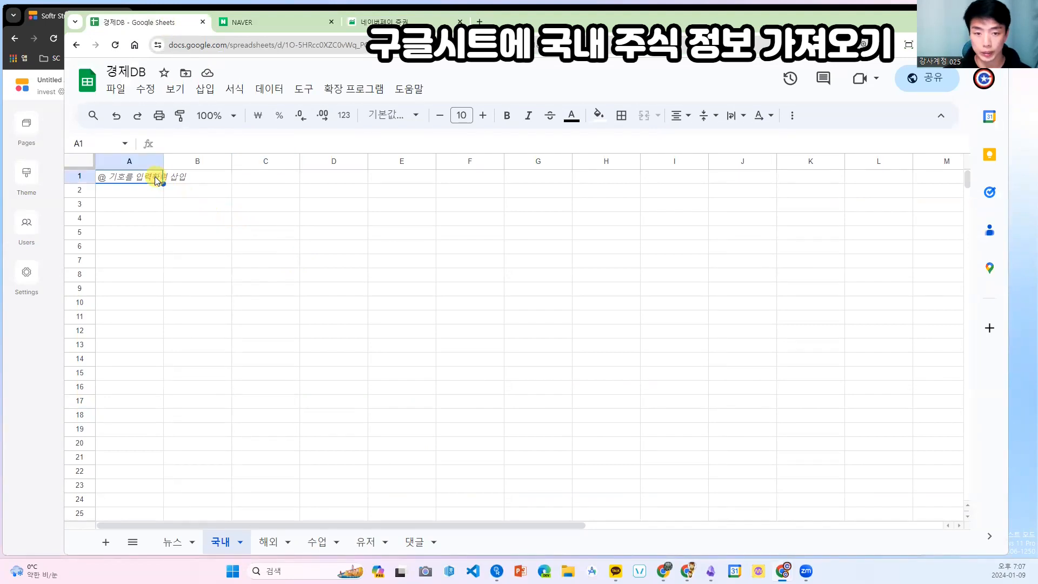
pyautogui.write('=import')
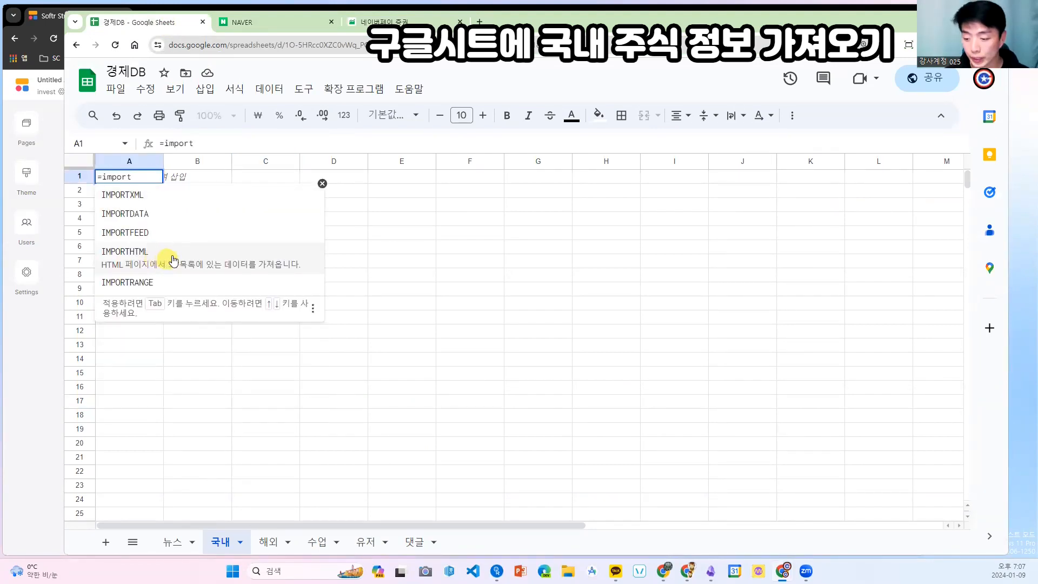
pyautogui.click(173, 258)
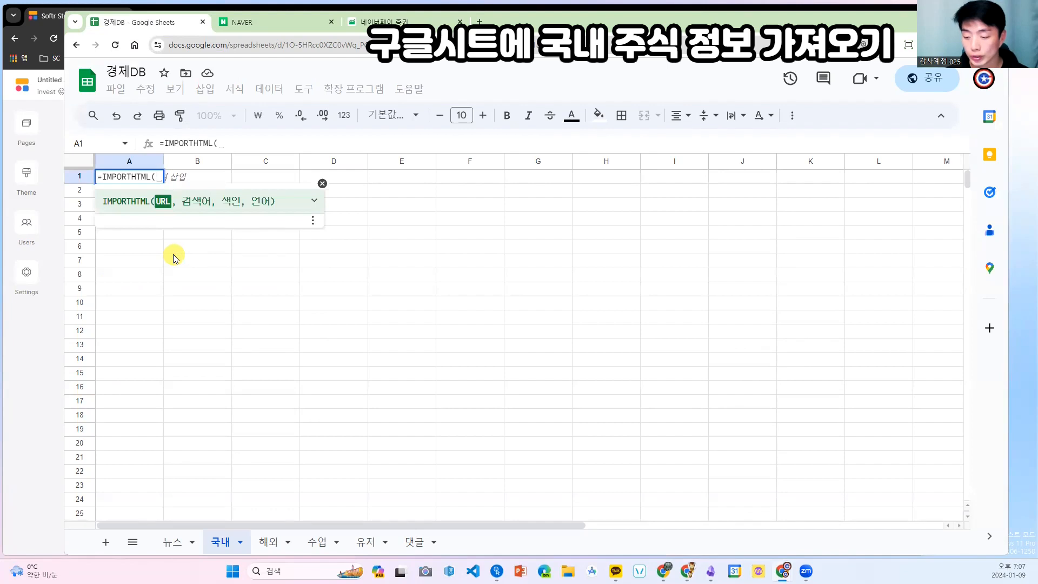
pyautogui.write('"')
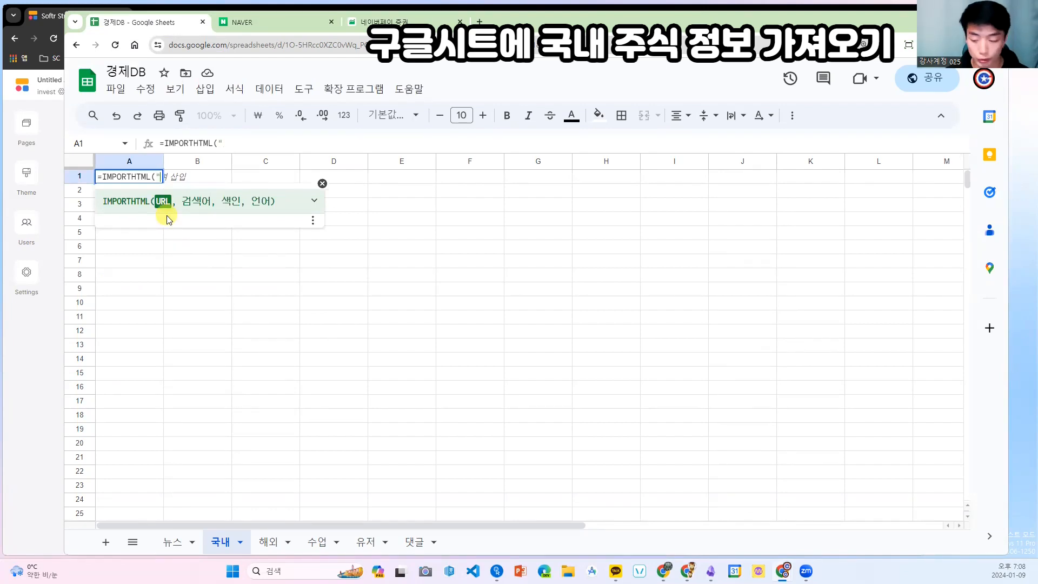
pyautogui.hotkey('ctrl', 'v')
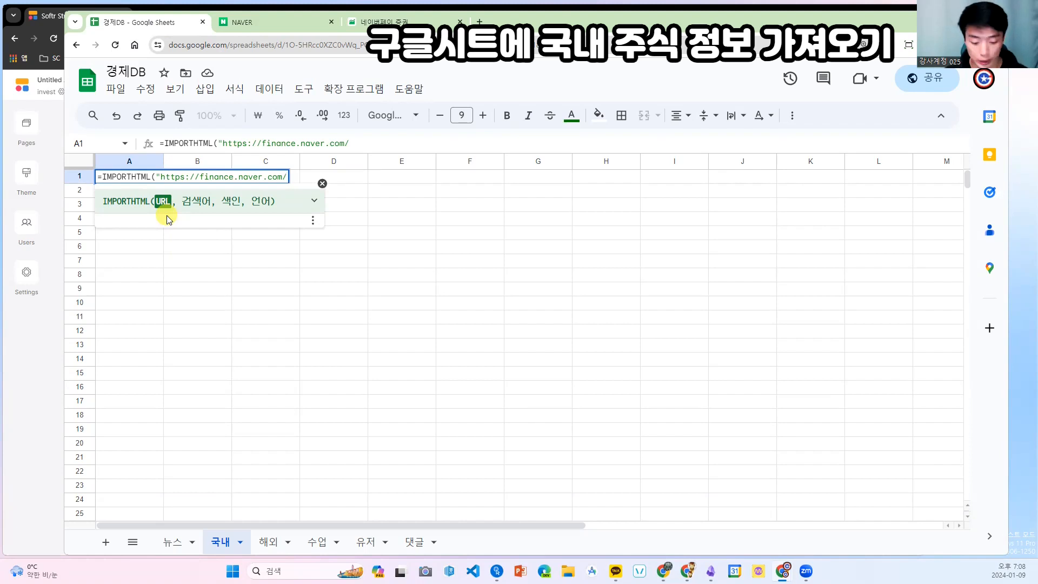
pyautogui.write('"')
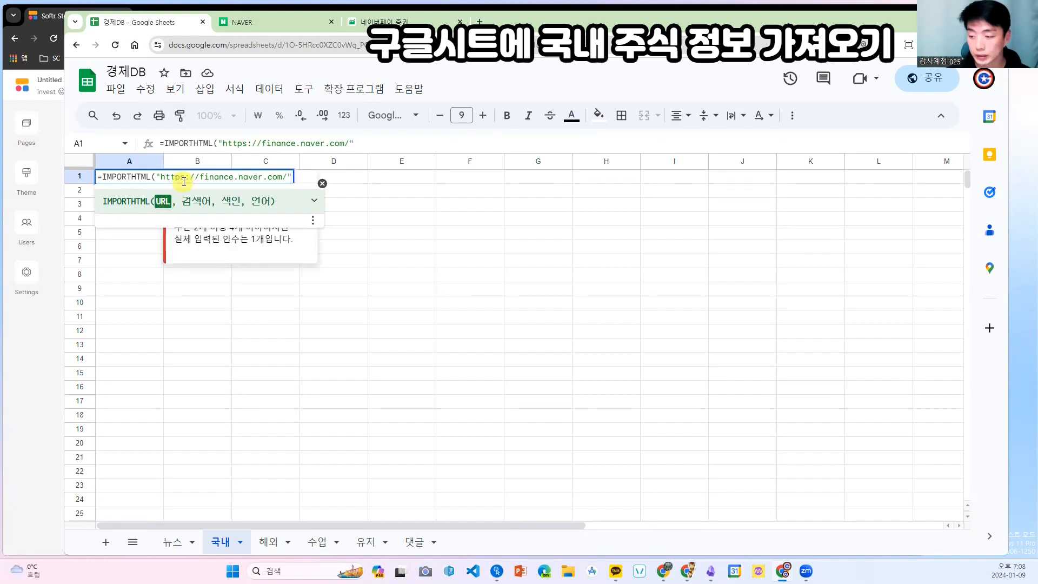
# - Complete the IMPORTHTML formula with "table" and index 1, and compare the imported rows with Naver's TOP종목 list
pyautogui.write(', ')
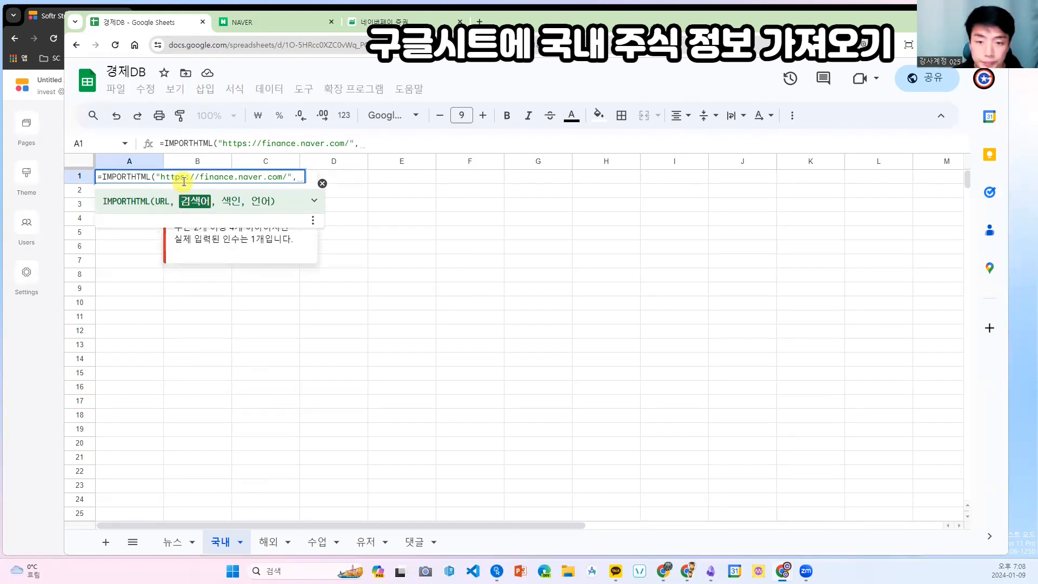
pyautogui.write('"table",')
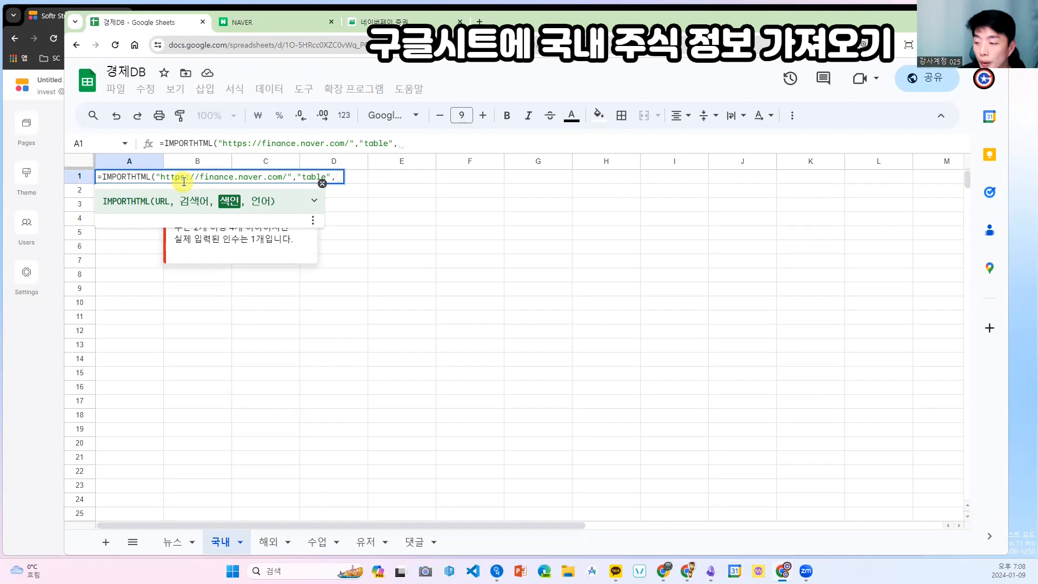
pyautogui.write('1')
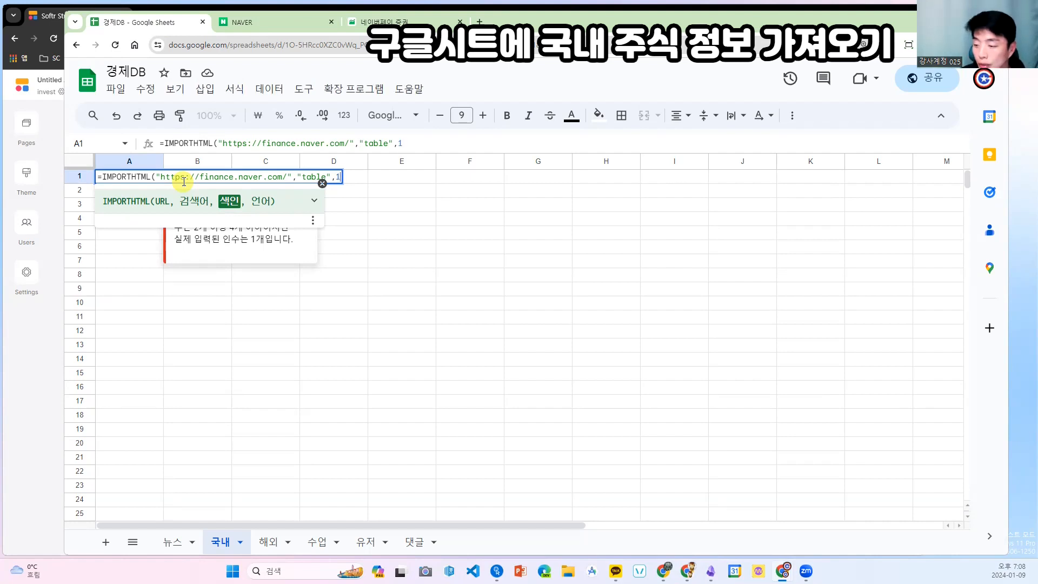
pyautogui.write(')')
pyautogui.press('Return')
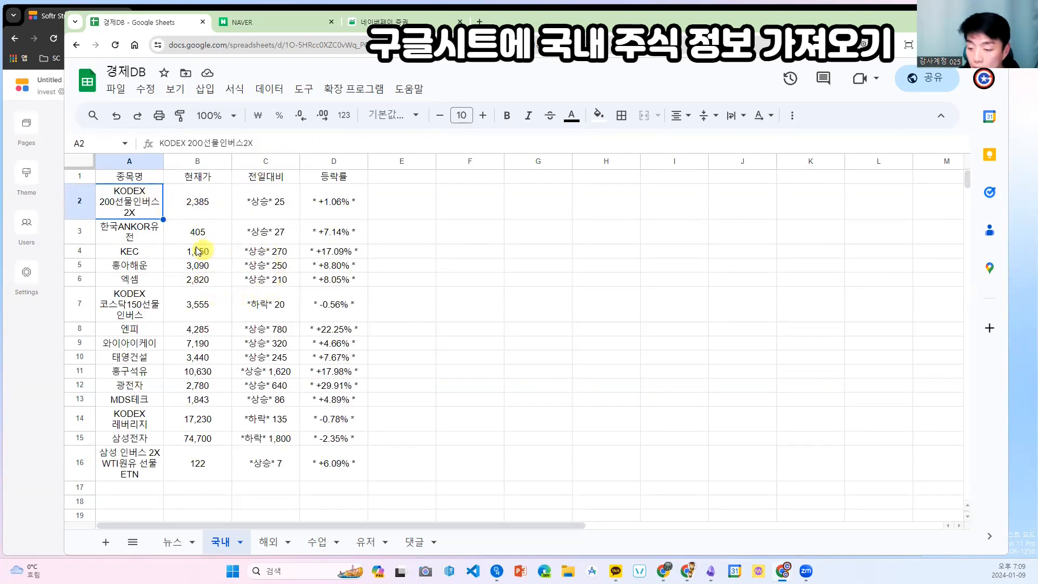
pyautogui.click(384, 21)
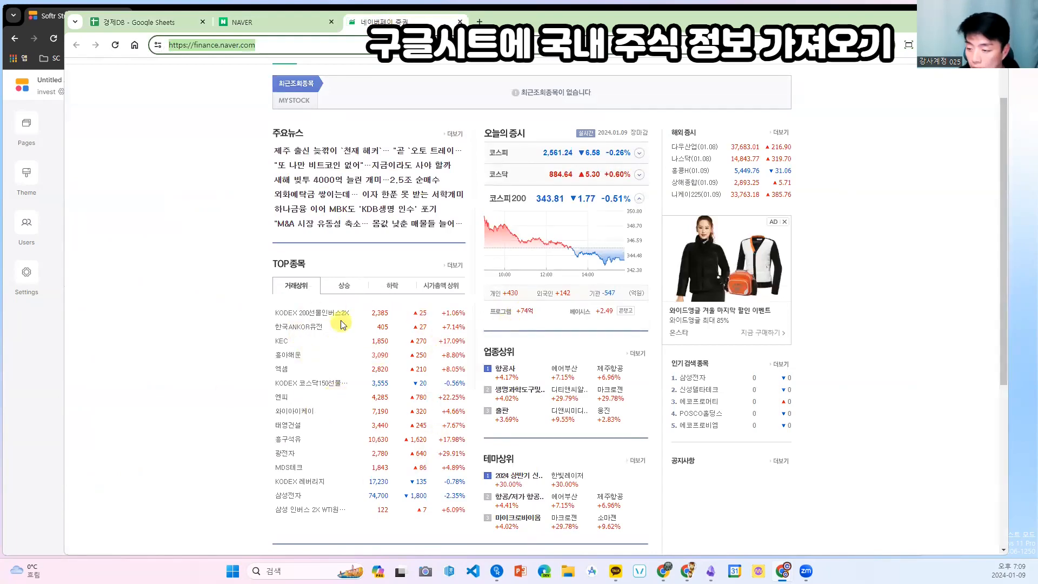
pyautogui.hotkey('ctrl', 'Tab')
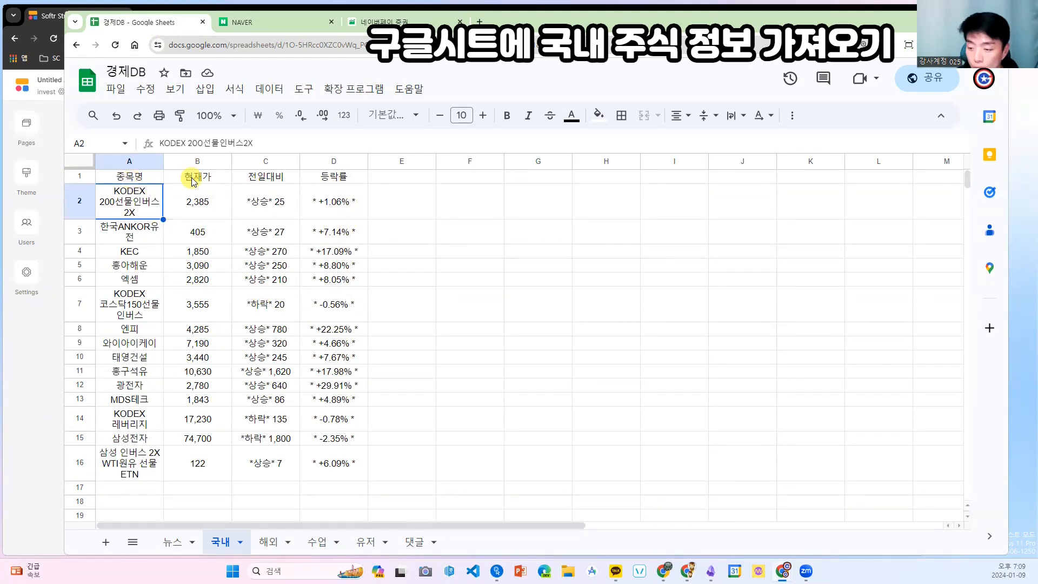
# - Switch back to Softr Studio and add a "List with small cards" block below the headers of the invest page
pyautogui.click(41, 368)
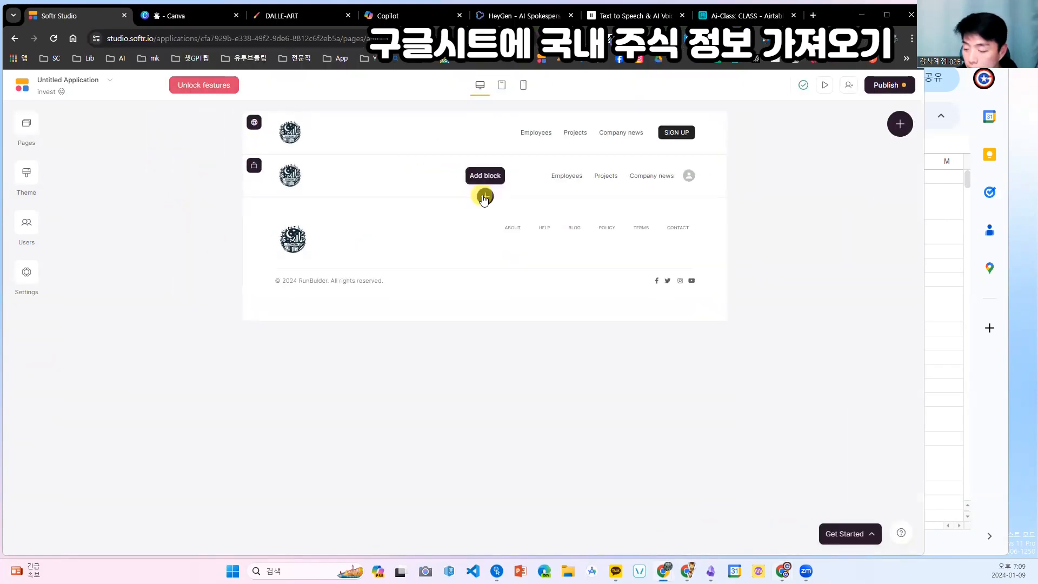
pyautogui.click(484, 198)
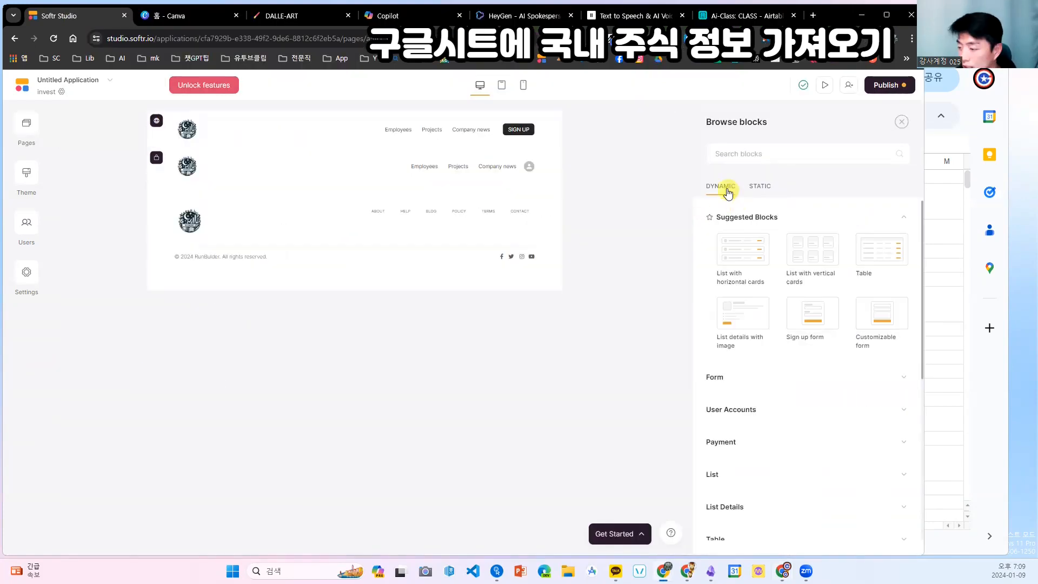
pyautogui.click(746, 250)
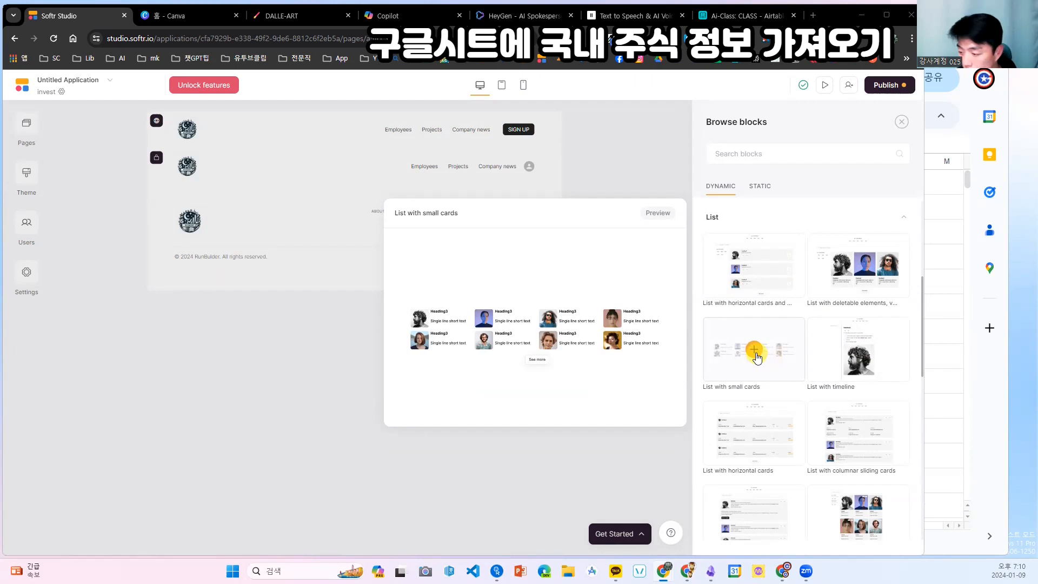
pyautogui.click(753, 350)
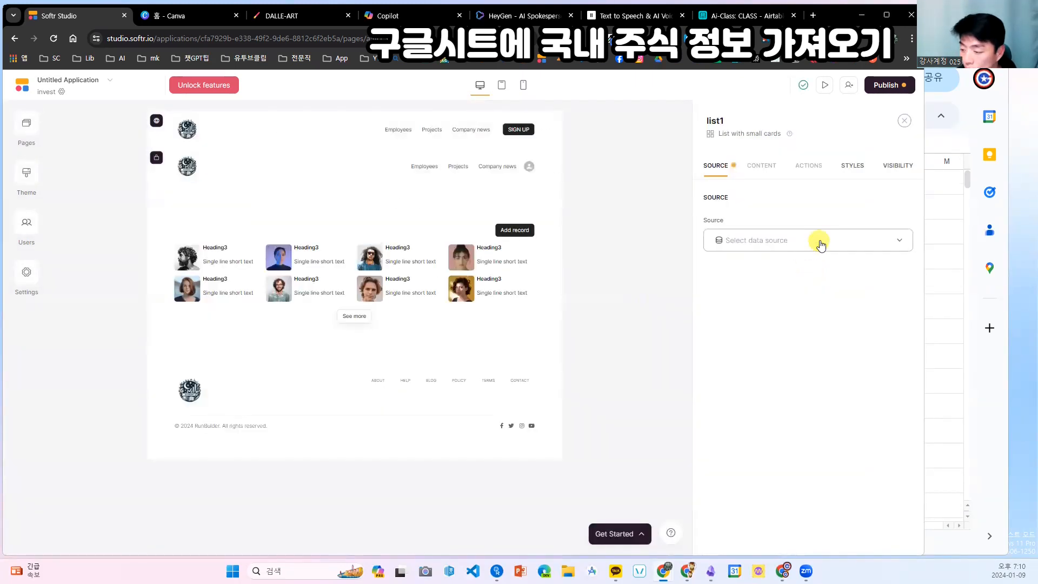
# - Connect the list block to the first Google Sheets account, using the 경제DB document and its 국내 sheet
pyautogui.click(821, 245)
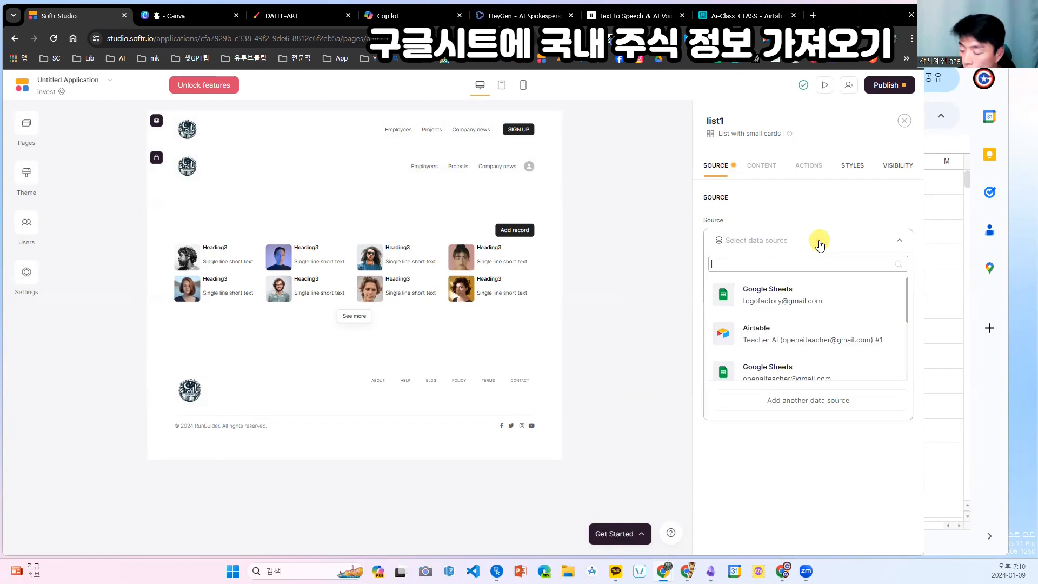
pyautogui.click(810, 296)
pyautogui.click(808, 290)
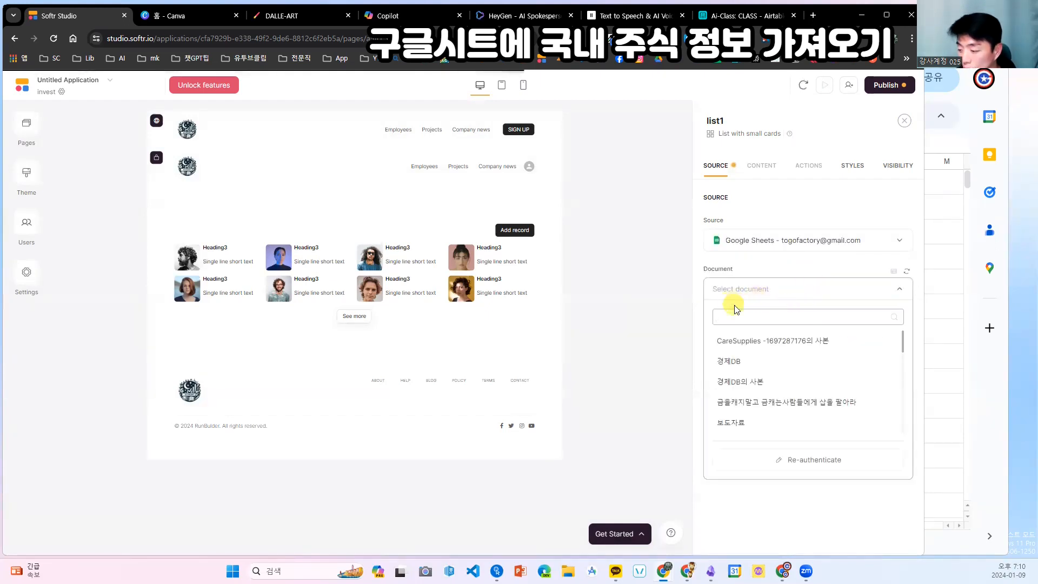
pyautogui.click(745, 360)
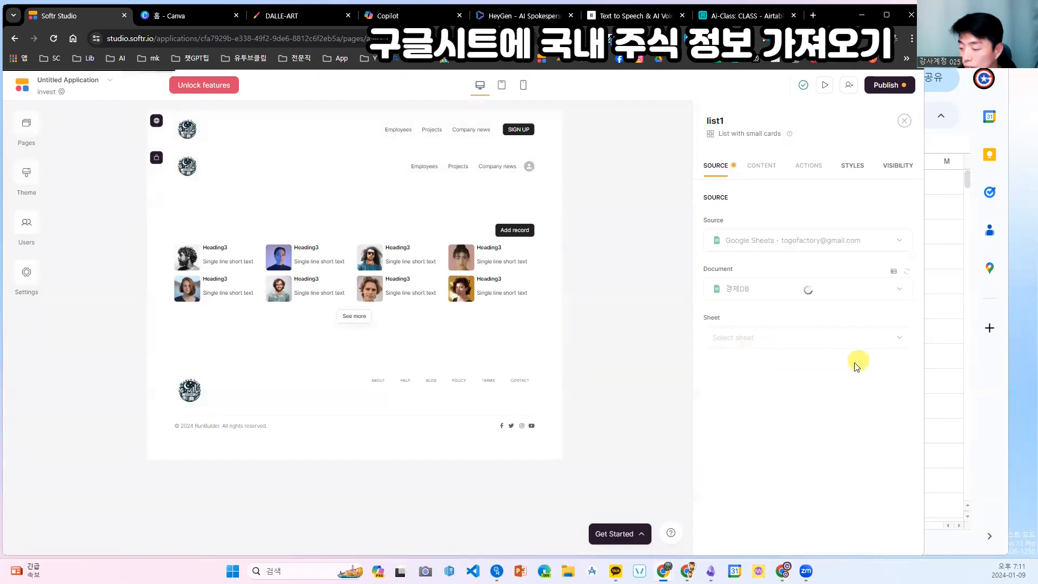
pyautogui.click(774, 345)
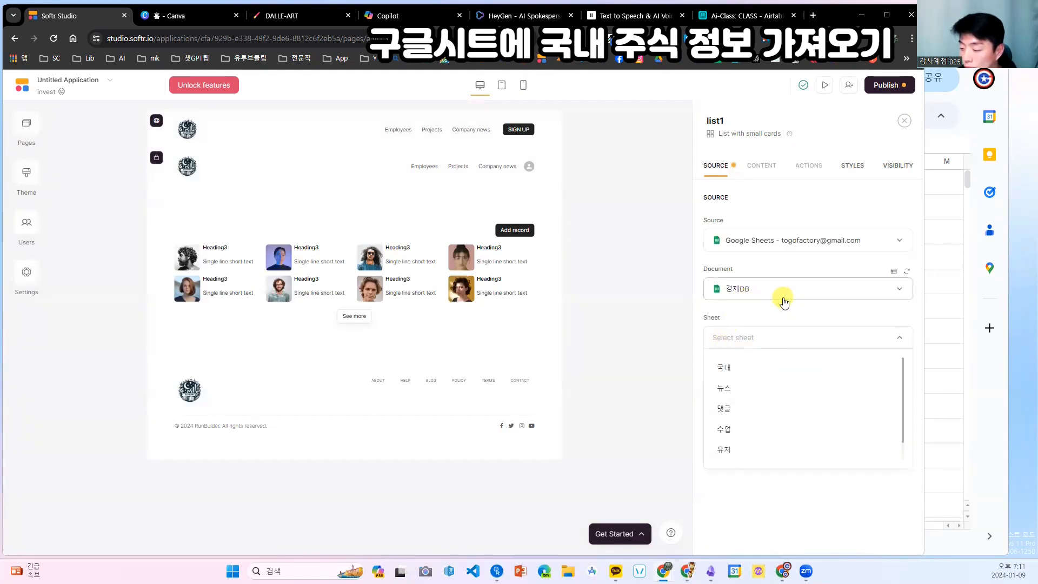
pyautogui.click(745, 370)
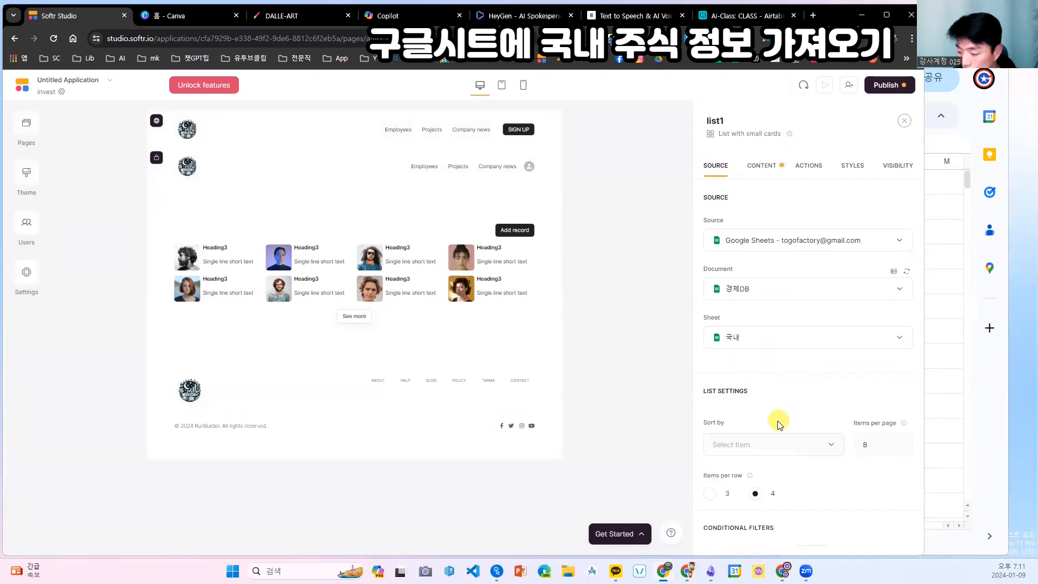
# - Sort the list items by 등락률 // A - Z
pyautogui.click(814, 445)
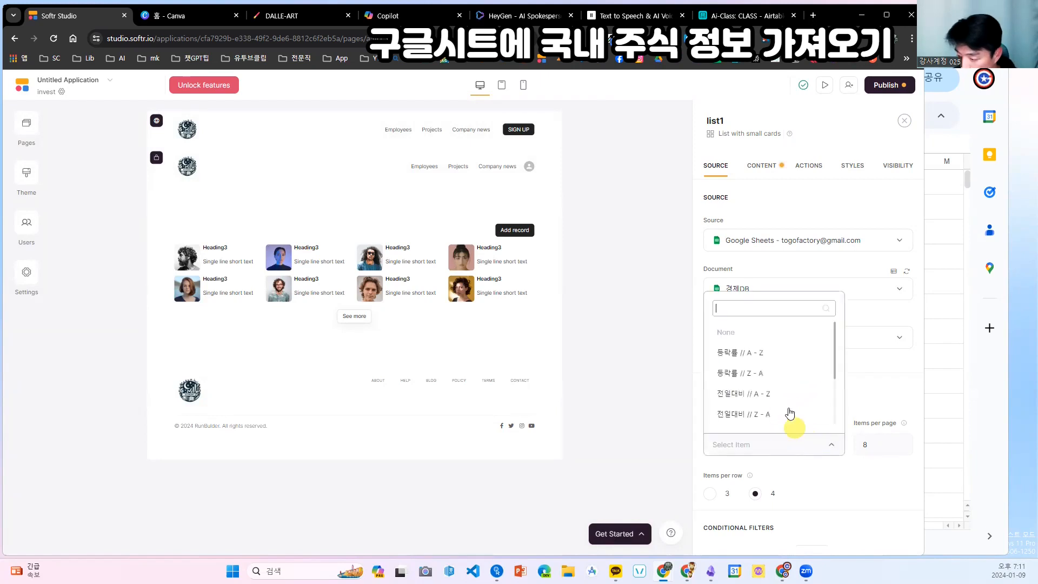
pyautogui.scroll(-2, 788, 389)
pyautogui.scroll(2, 804, 371)
# - Hide the list's Image field and map the Heading 3 field to 종목명
pyautogui.click(773, 165)
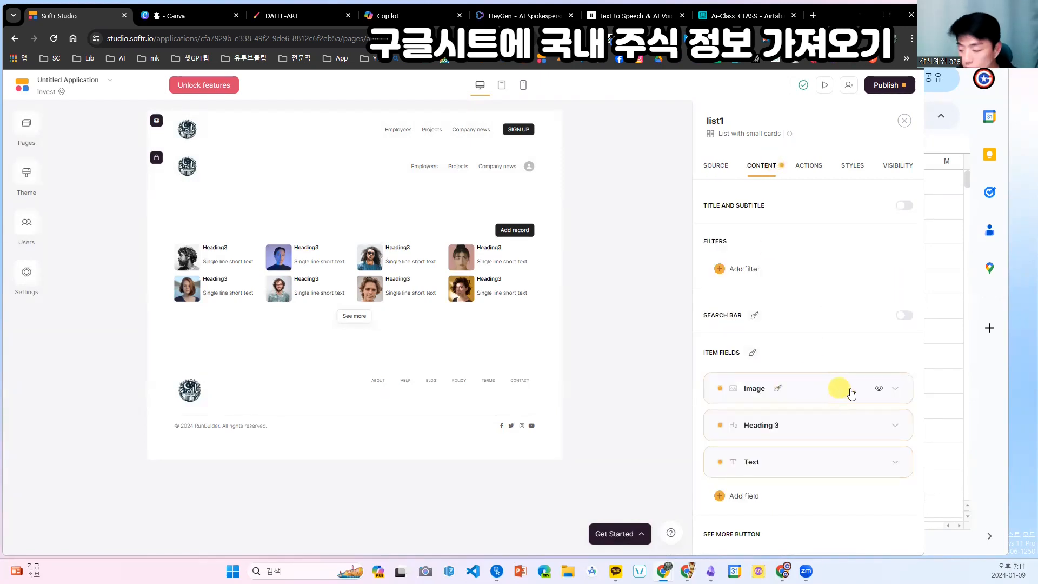
pyautogui.click(878, 390)
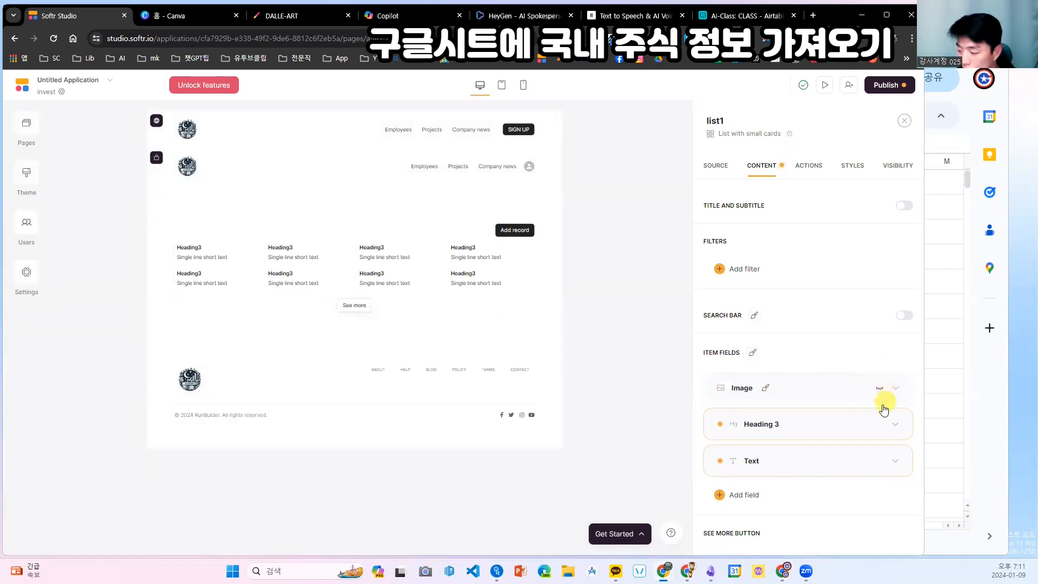
pyautogui.click(861, 430)
pyautogui.click(858, 487)
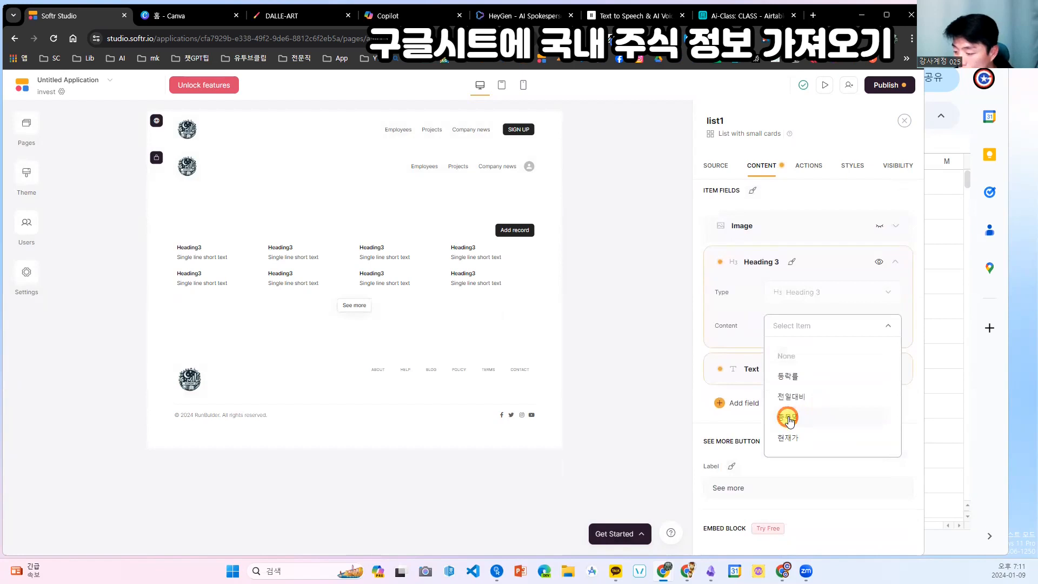
pyautogui.click(855, 414)
# - Map the list's Text item field to 현재가
pyautogui.click(816, 368)
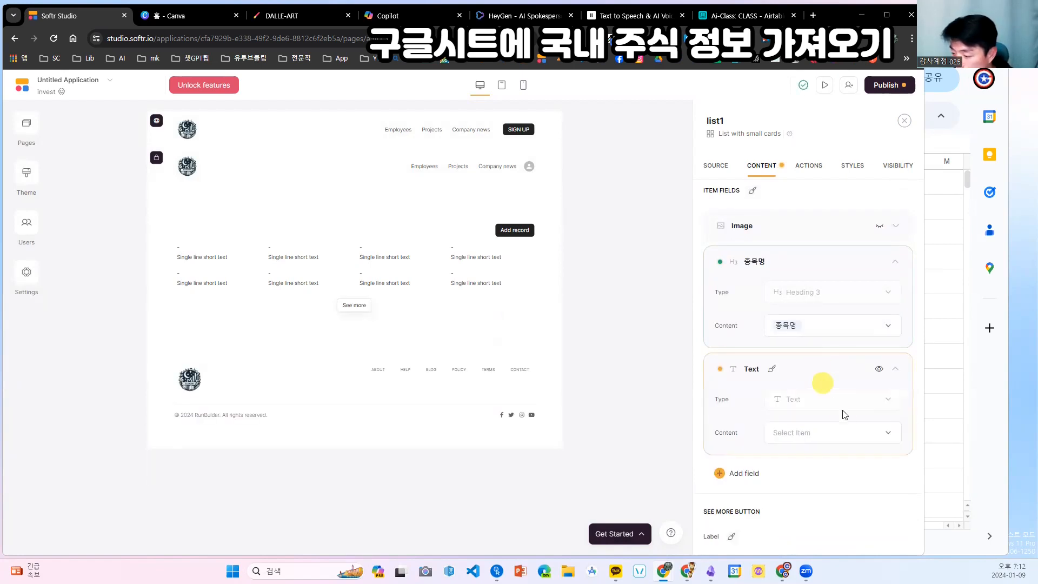
pyautogui.click(826, 433)
pyautogui.click(808, 402)
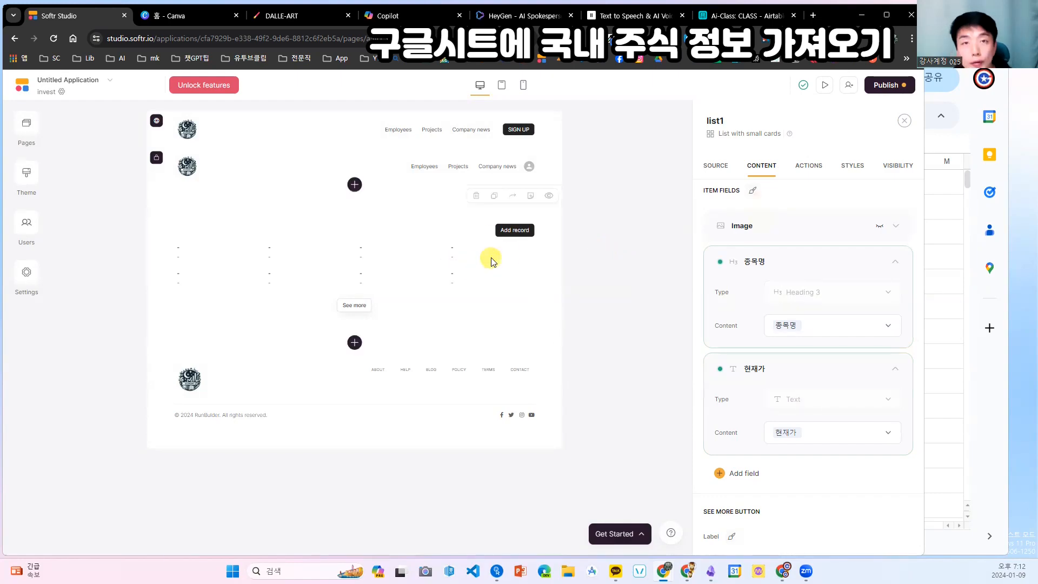
# - Switch to the 경제DB spreadsheet in Google Sheets and clear header cells A1:D1 of the 국내 sheet
pyautogui.hotkey('alt', 'Tab')
pyautogui.hotkey('alt', 'Tab')
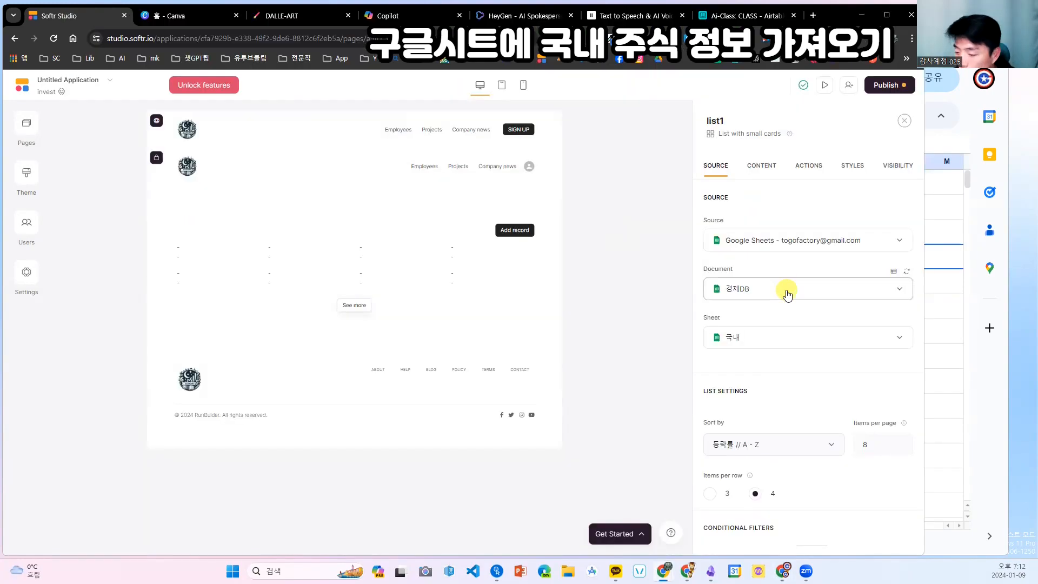
pyautogui.hotkey('alt', 'Tab')
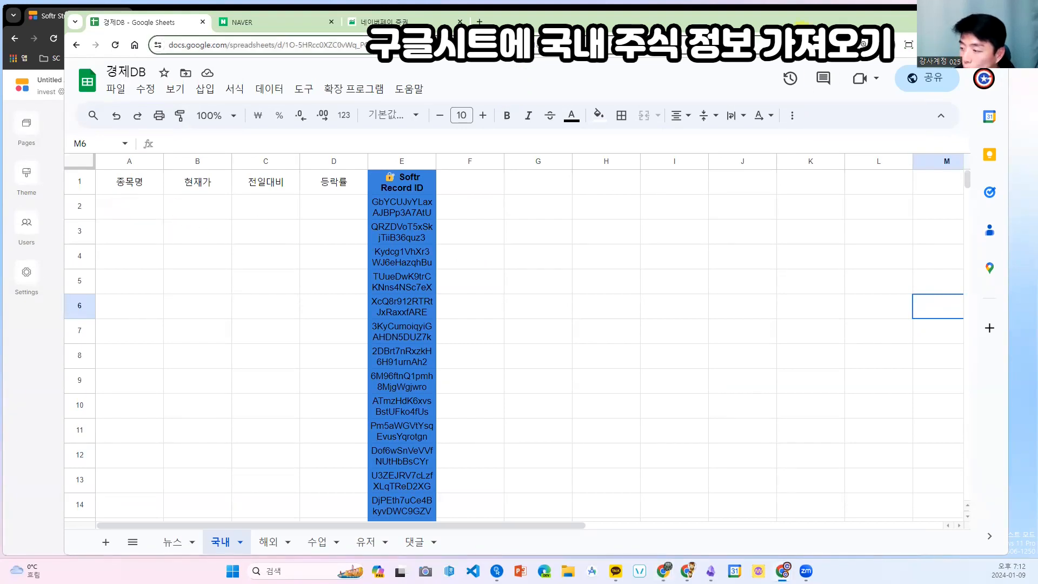
pyautogui.click(159, 206)
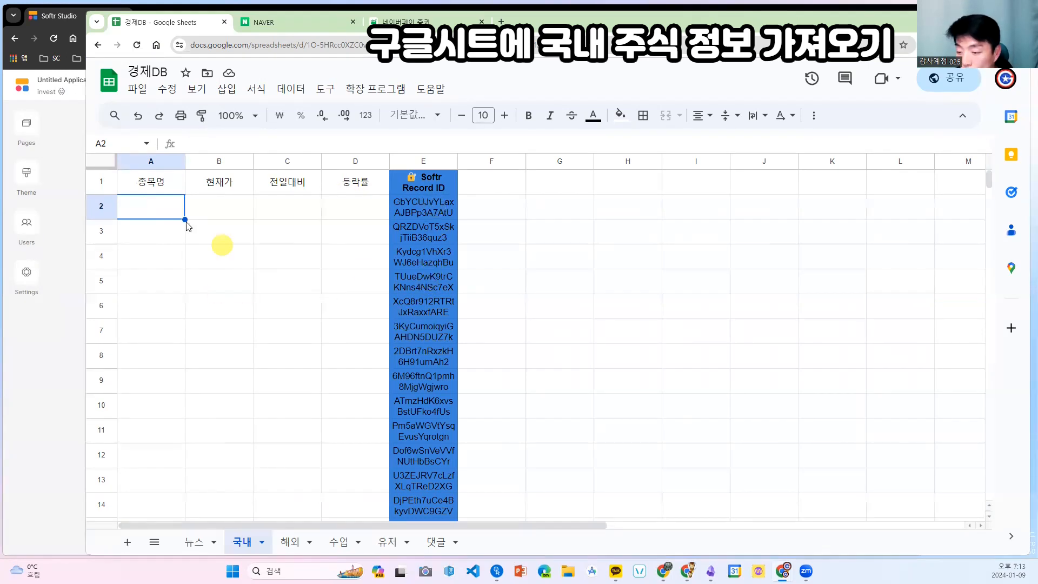
pyautogui.click(161, 184)
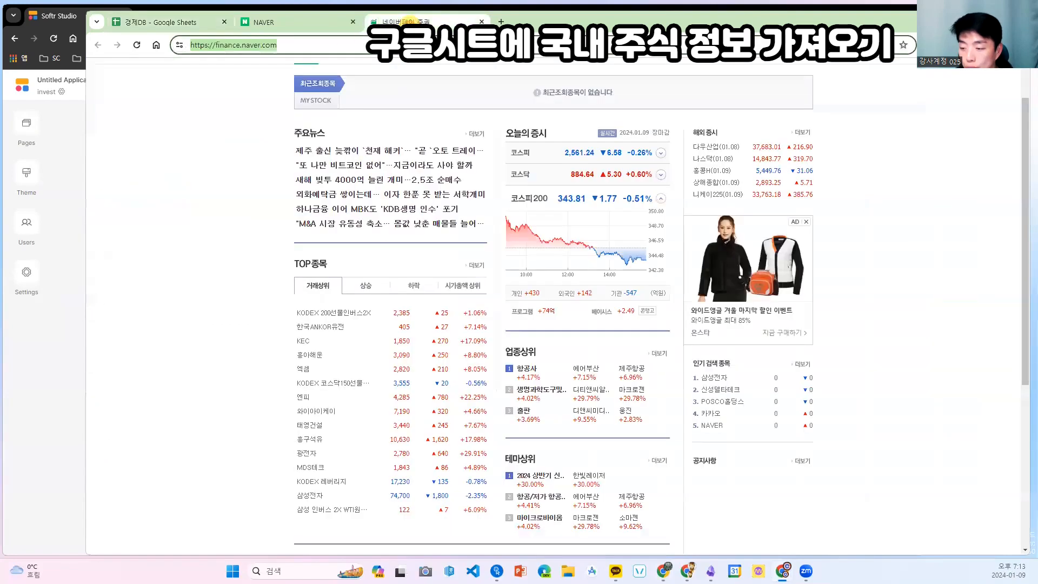
pyautogui.moveTo(161, 179); pyautogui.dragTo(327, 188)
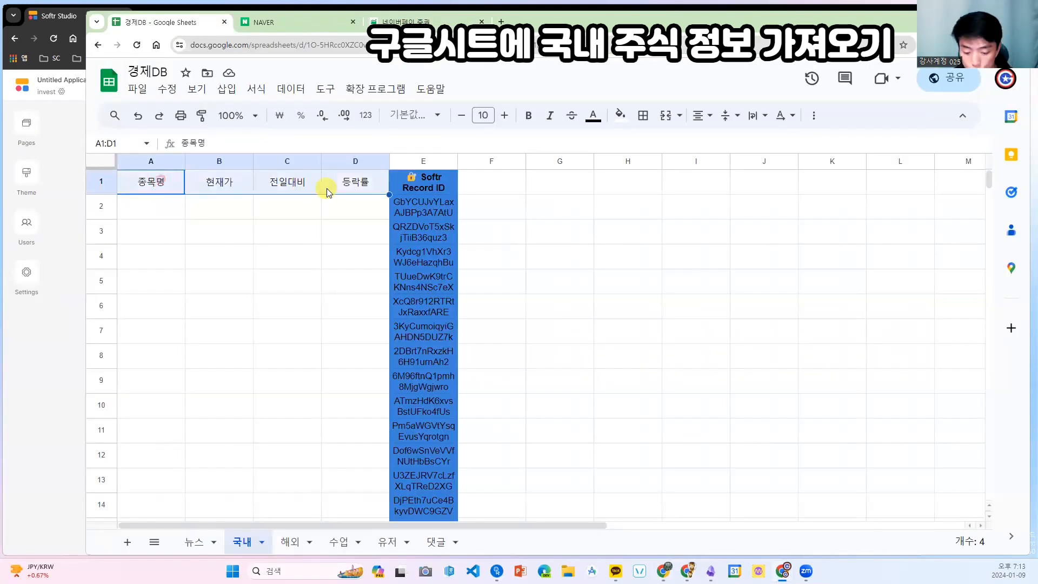
pyautogui.press('Delete')
pyautogui.click(149, 182)
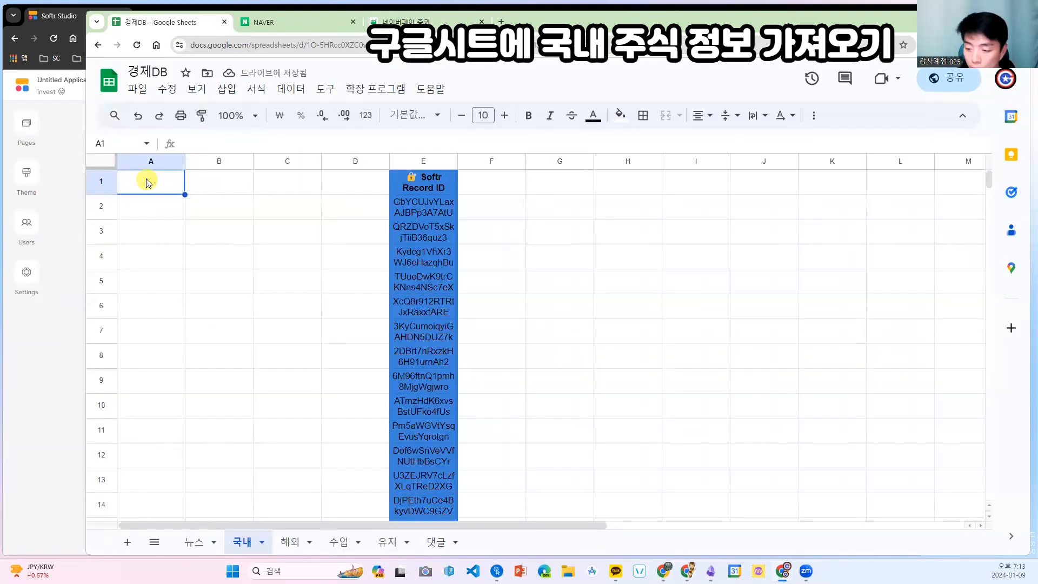
pyautogui.write('=import')
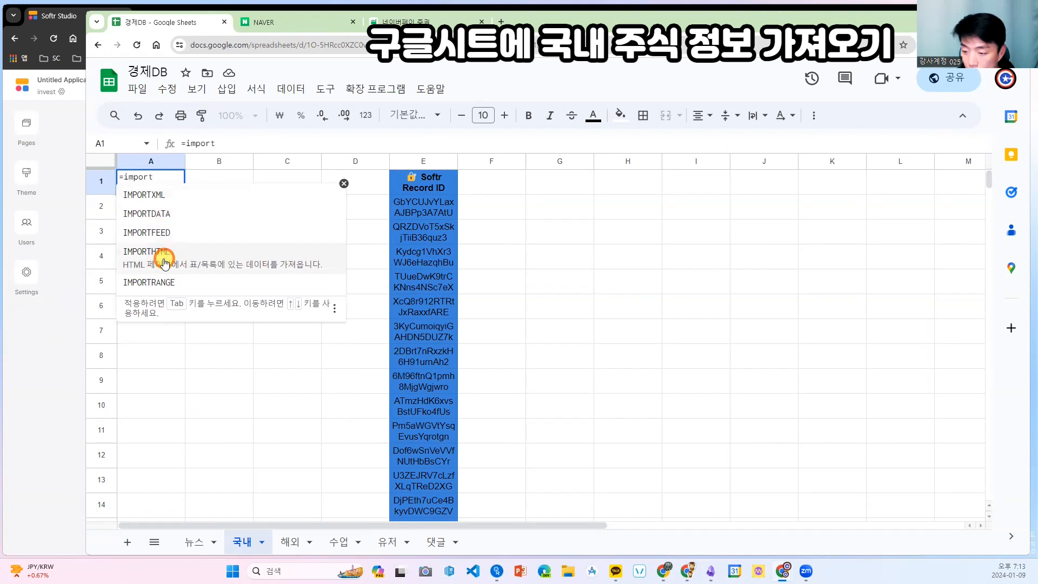
pyautogui.click(165, 262)
pyautogui.write('"')
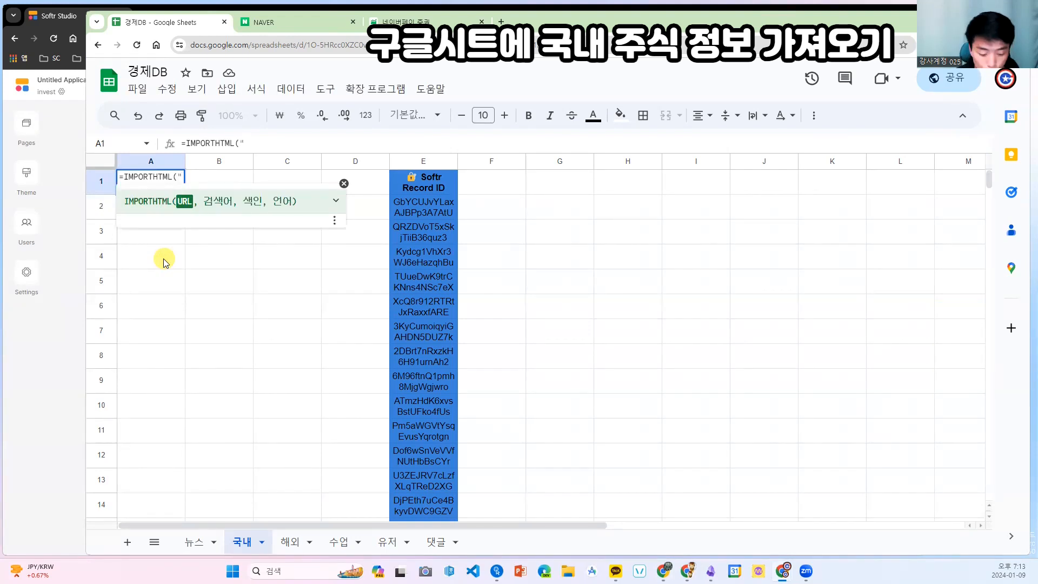
pyautogui.write('https://finance.naver.com/')
pyautogui.write('",')
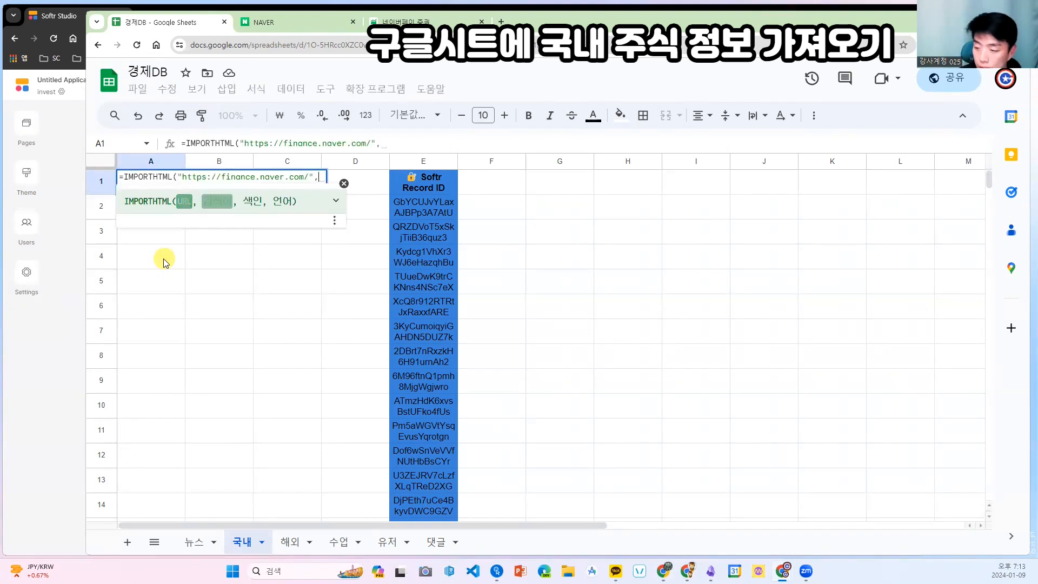
pyautogui.write('"table",1')
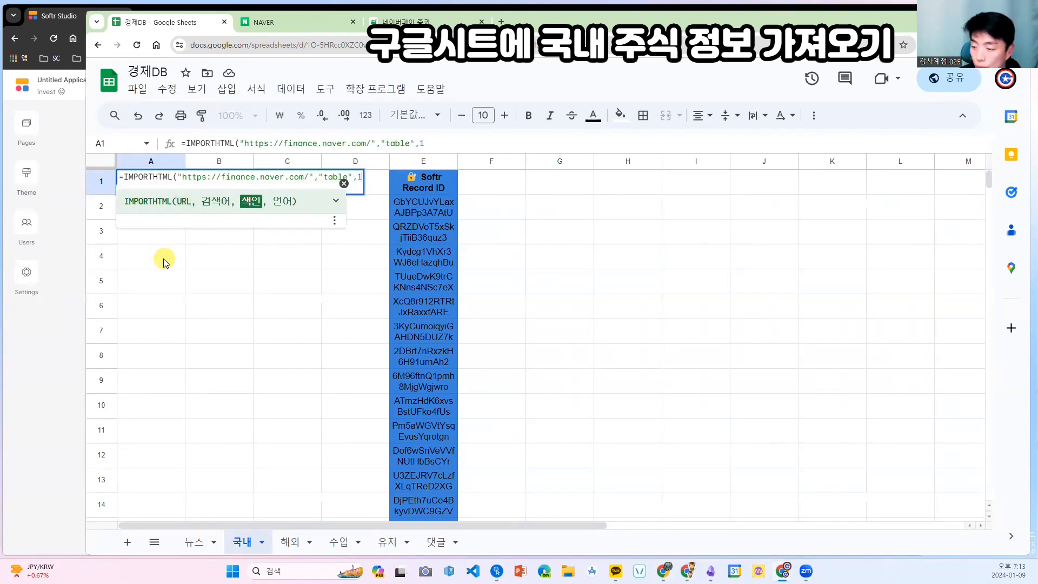
pyautogui.press('Return')
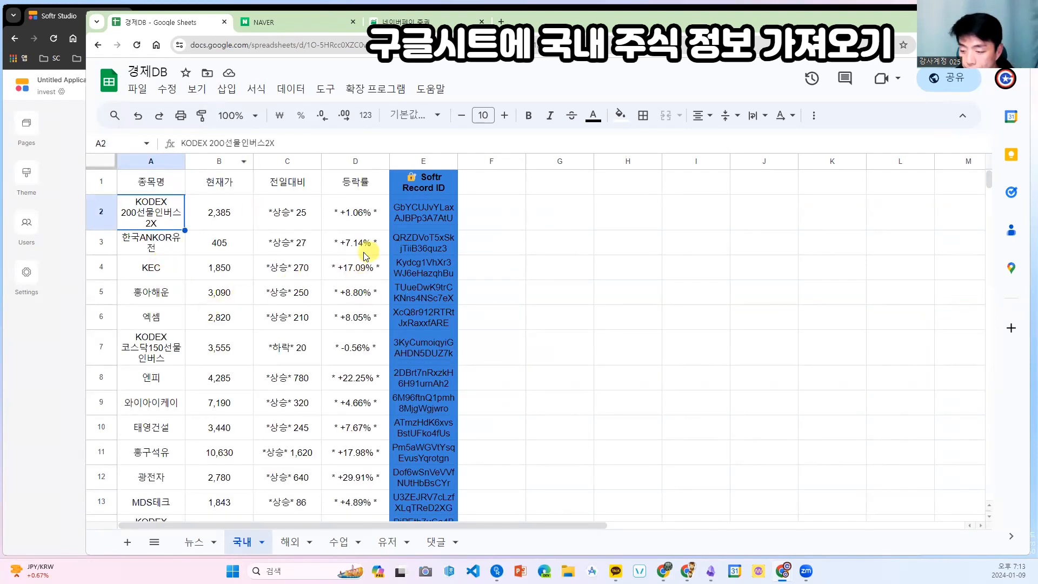
pyautogui.press('Down')
pyautogui.press('Right')
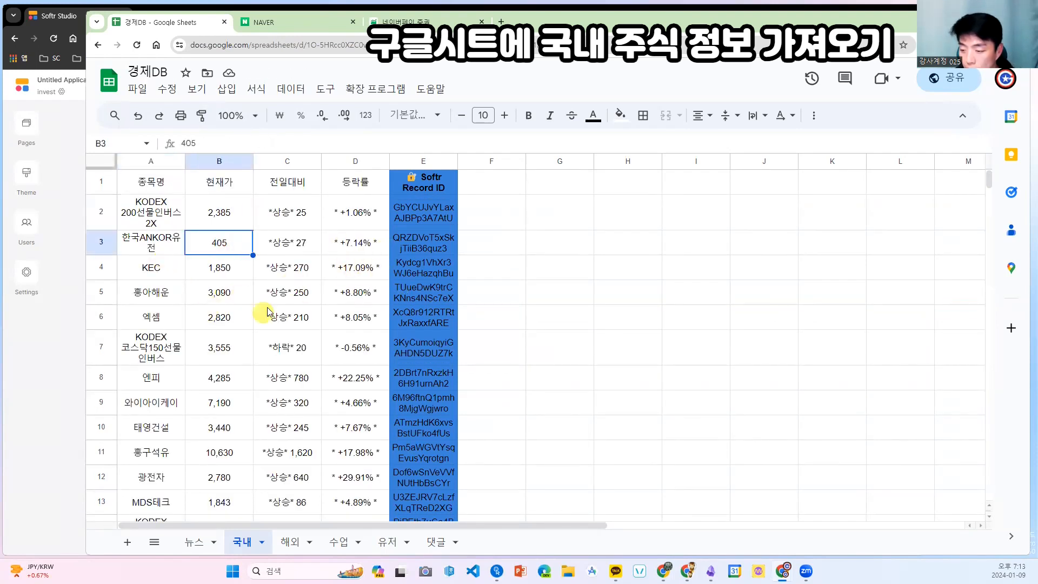
# - Switch back to Softr Studio and check the stock names and prices in the list block on the invest page
pyautogui.click(56, 395)
pyautogui.click(761, 166)
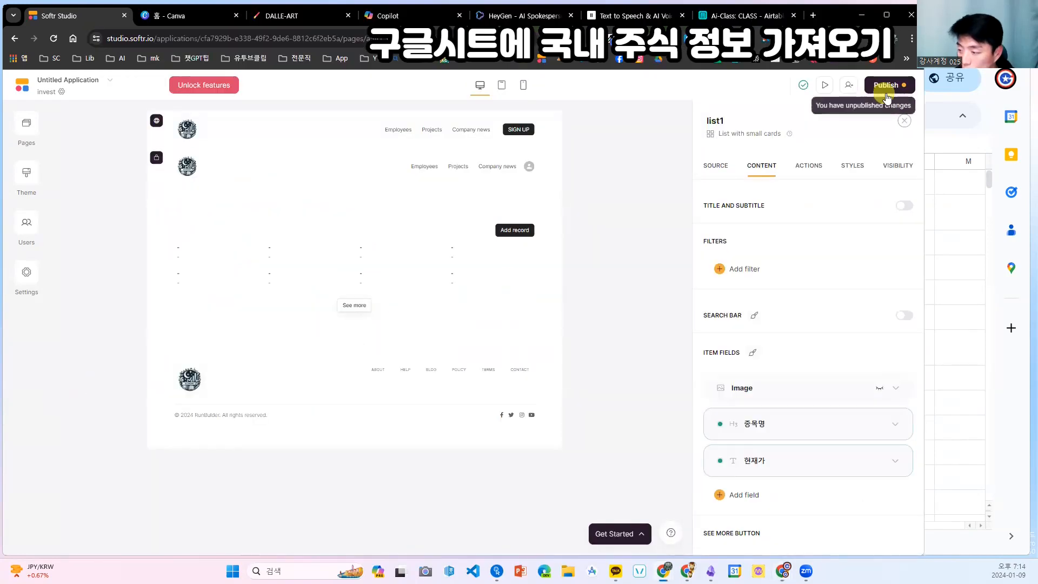
pyautogui.click(715, 165)
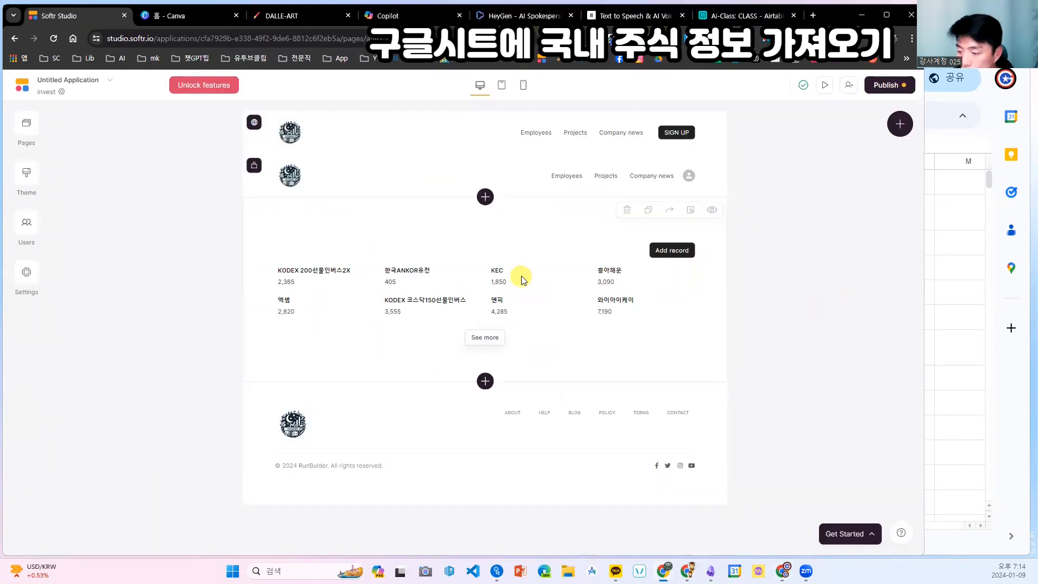
pyautogui.hotkey('ctrl', '+')
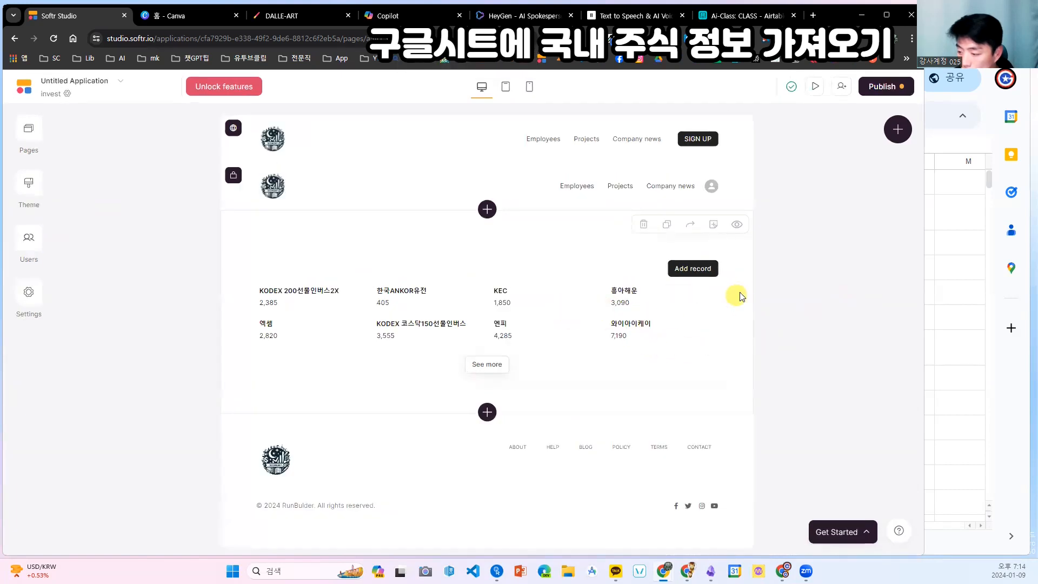
# - Set the list block's background color to the pale green #BCDBCD
pyautogui.click(679, 359)
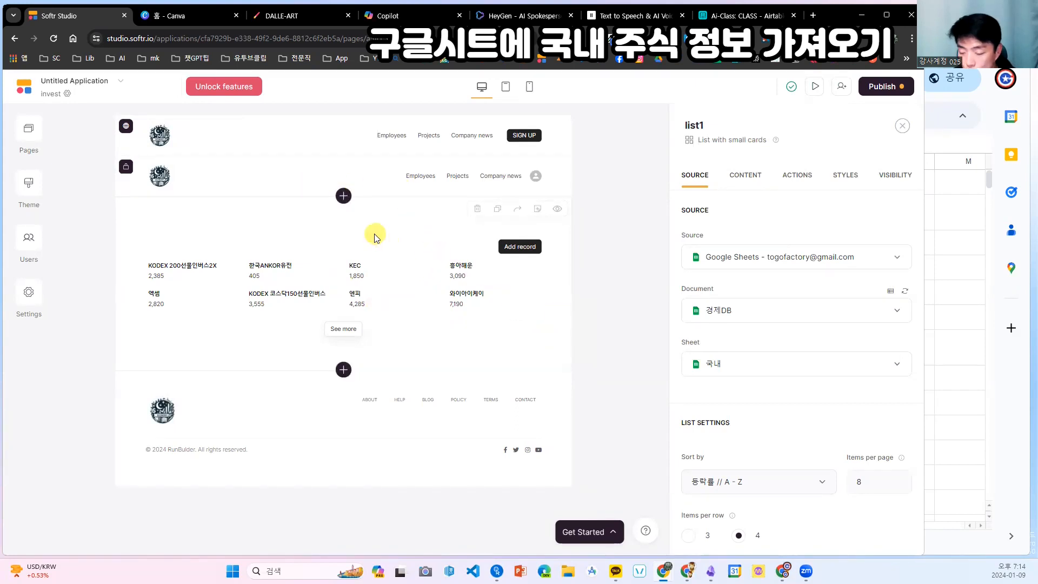
pyautogui.click(840, 177)
pyautogui.click(713, 378)
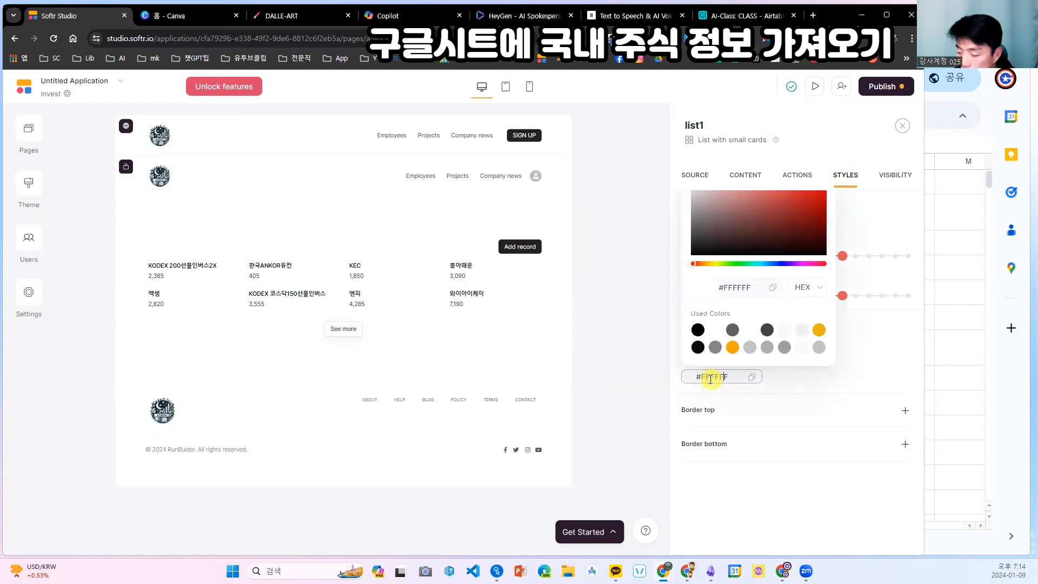
pyautogui.moveTo(763, 264); pyautogui.dragTo(754, 266)
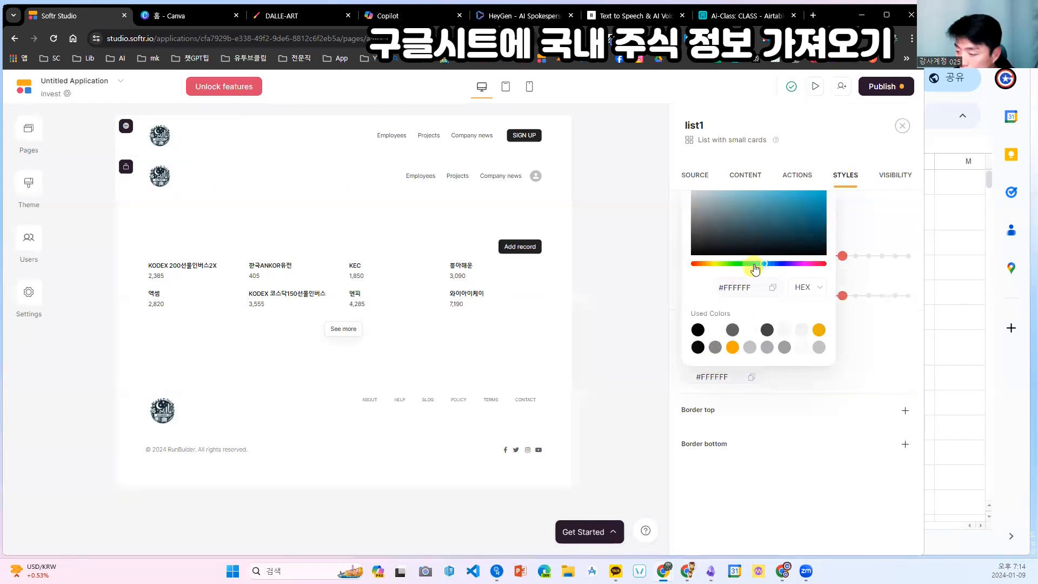
pyautogui.click(584, 285)
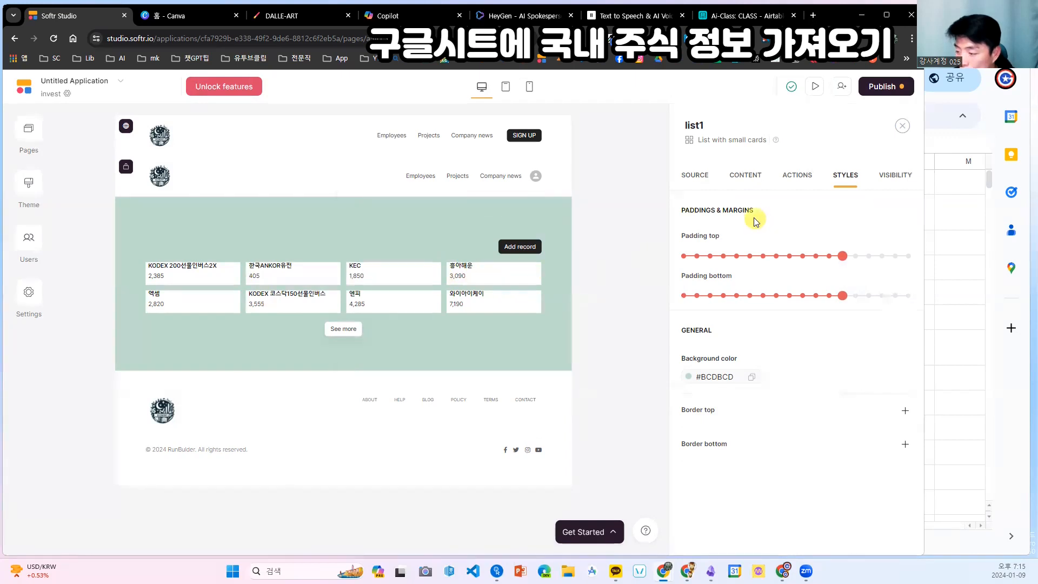
# - Open the style settings for the list's item fields and set the cards' roundness to the third option
pyautogui.click(749, 175)
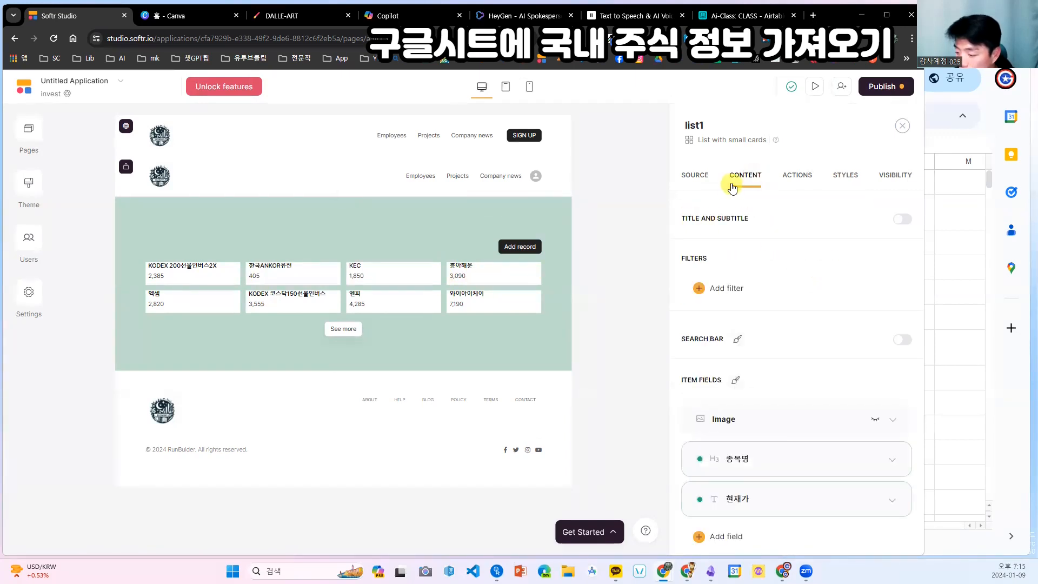
pyautogui.scroll(-2, 772, 238)
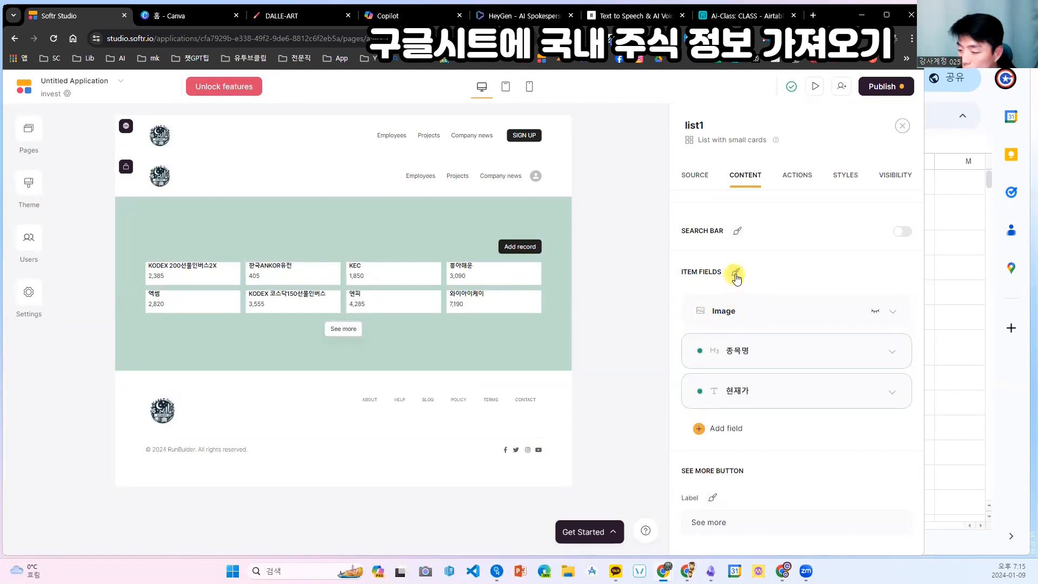
pyautogui.click(736, 275)
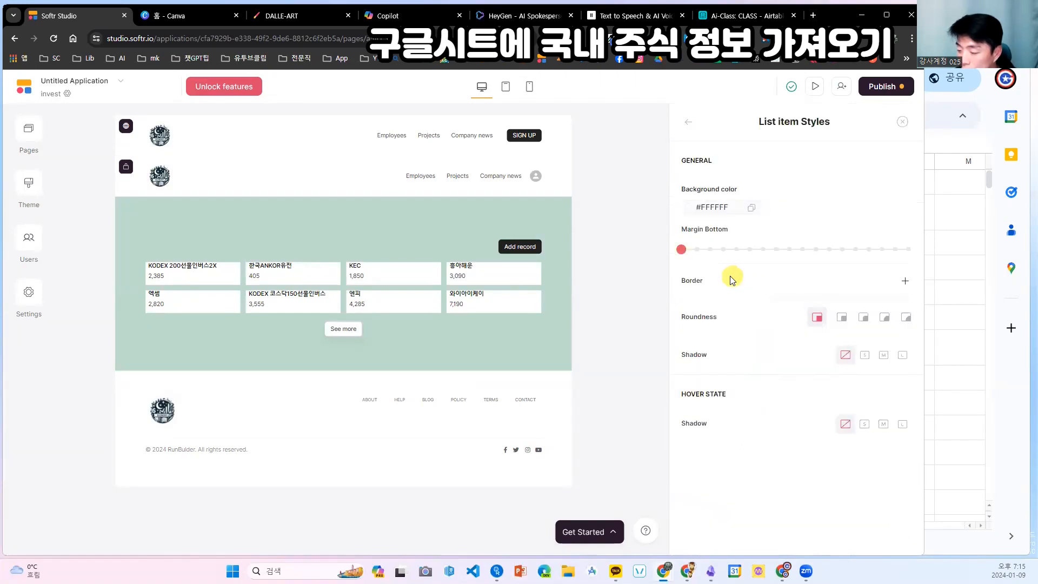
pyautogui.click(842, 320)
pyautogui.click(862, 319)
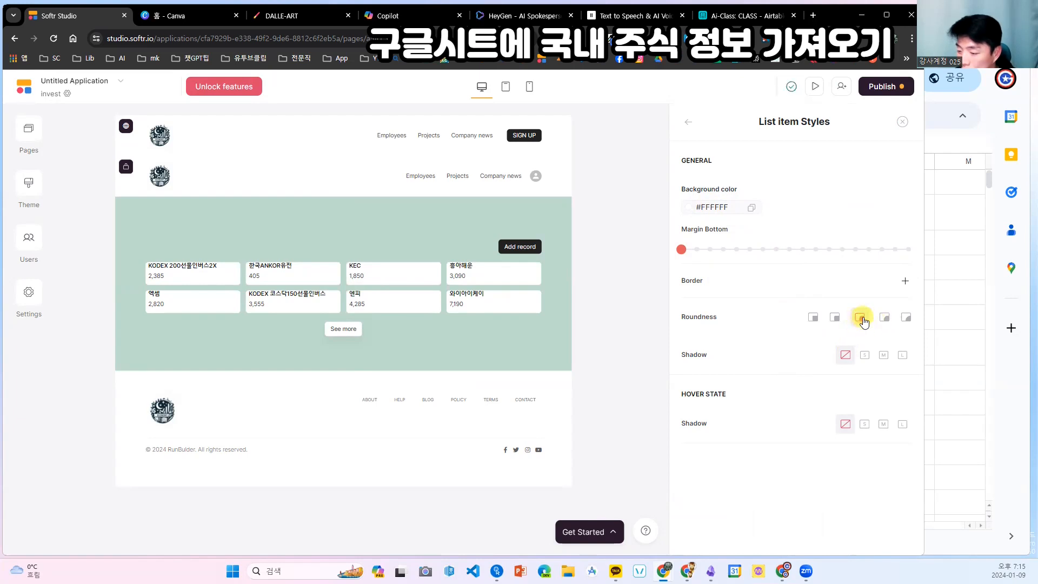
# - Set the list items' background color to the green #80B087
pyautogui.click(715, 209)
pyautogui.click(743, 316)
pyautogui.click(729, 250)
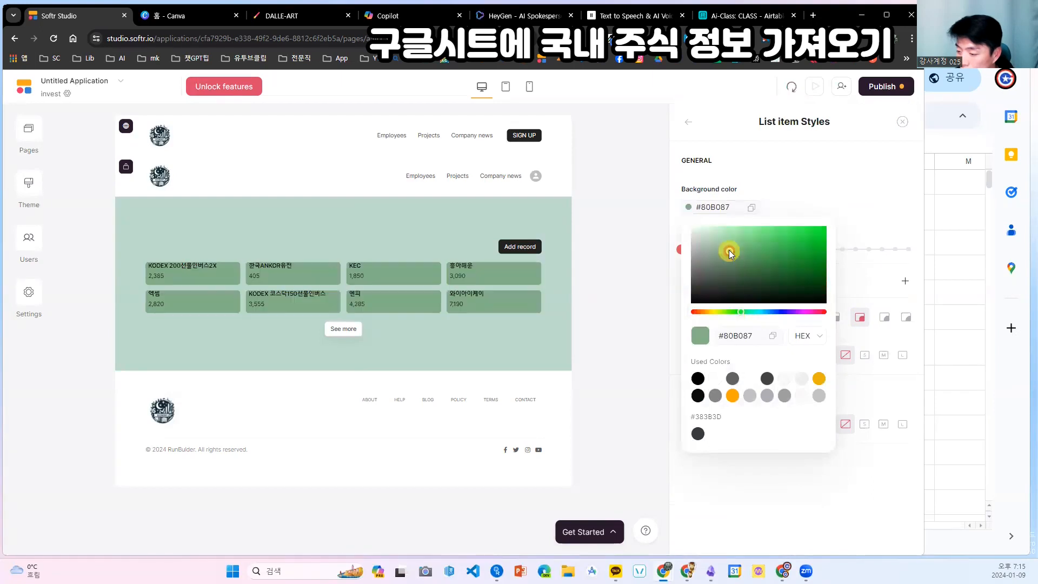
# - Set the list items' background color to the lighter green #ACD4B2
pyautogui.click(717, 240)
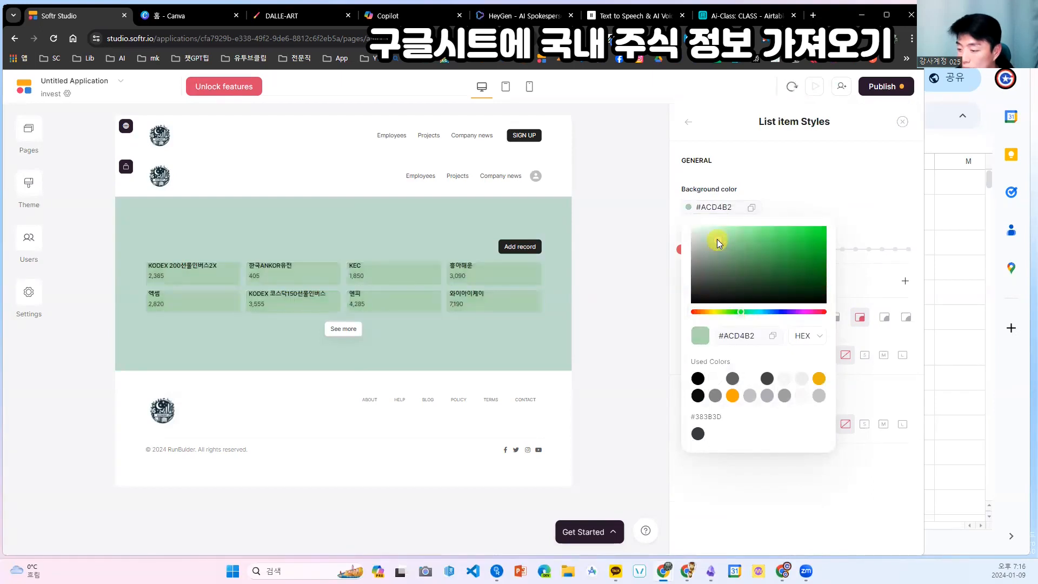
pyautogui.click(863, 425)
pyautogui.click(365, 268)
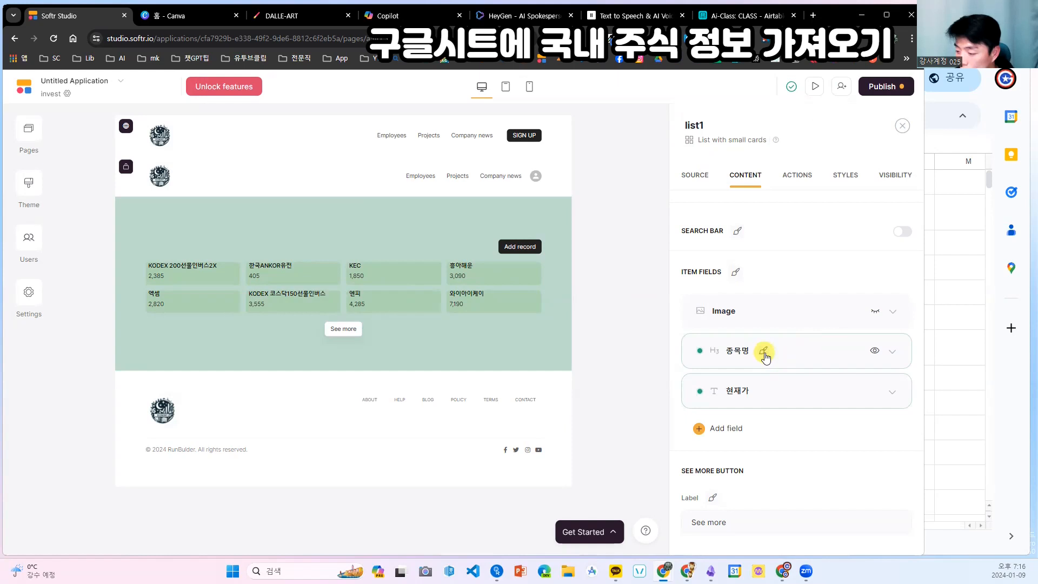
# - Set the 종목명 field's text size to L and its alignment to center
pyautogui.click(765, 355)
pyautogui.click(758, 207)
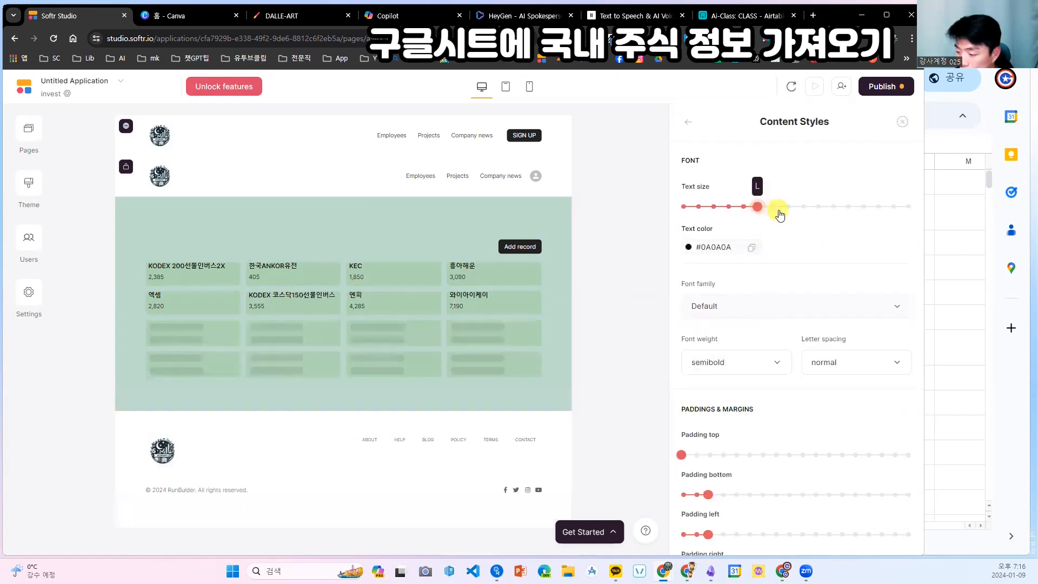
pyautogui.scroll(-4, 805, 243)
pyautogui.click(731, 442)
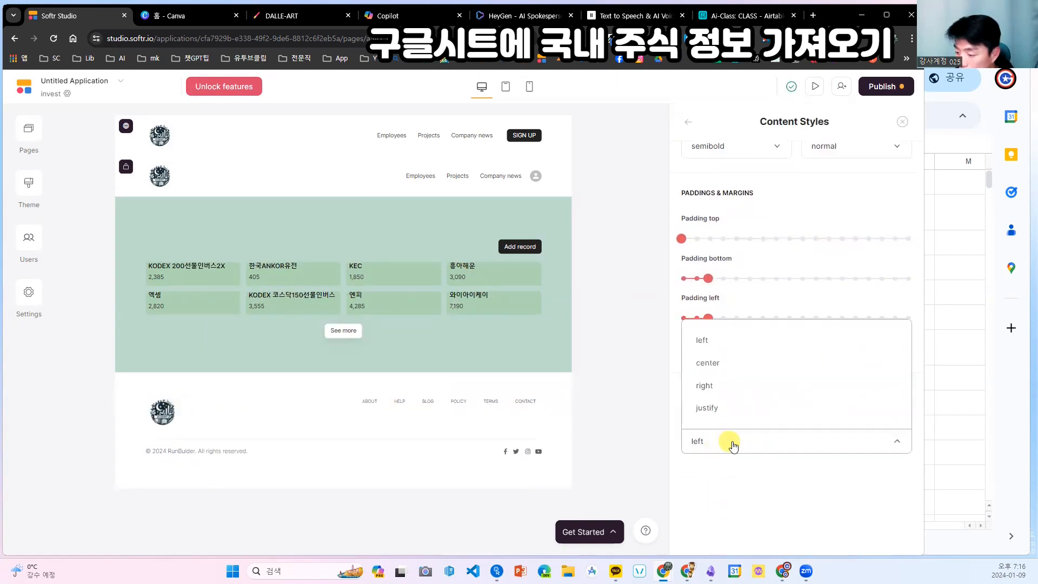
pyautogui.click(740, 372)
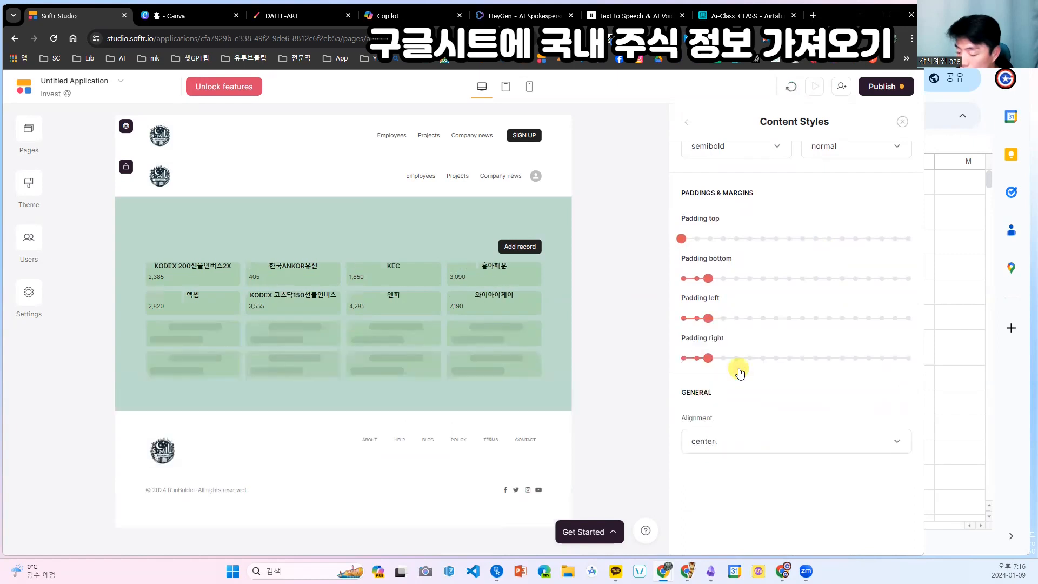
# - Set the 종목명 field's top padding to 5XS
pyautogui.click(707, 238)
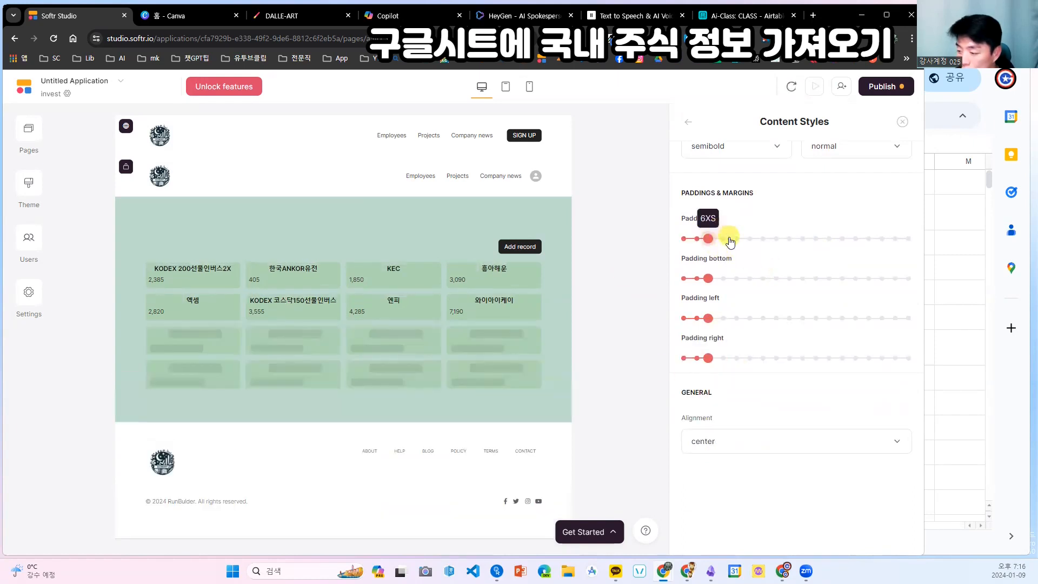
pyautogui.click(723, 238)
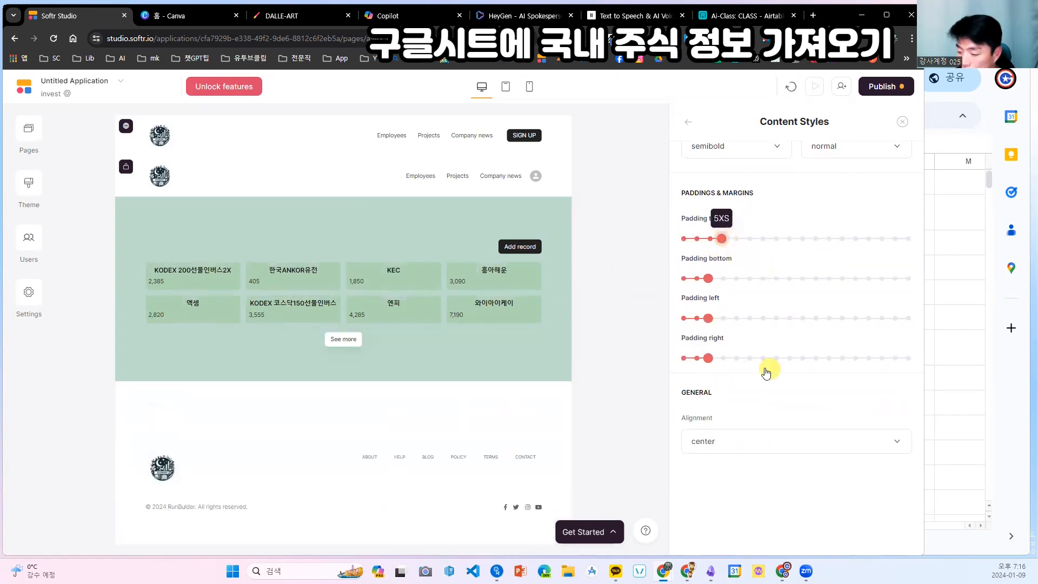
pyautogui.press('Escape')
# - Center the alignment of the 현재가 field in the list cards
pyautogui.click(764, 393)
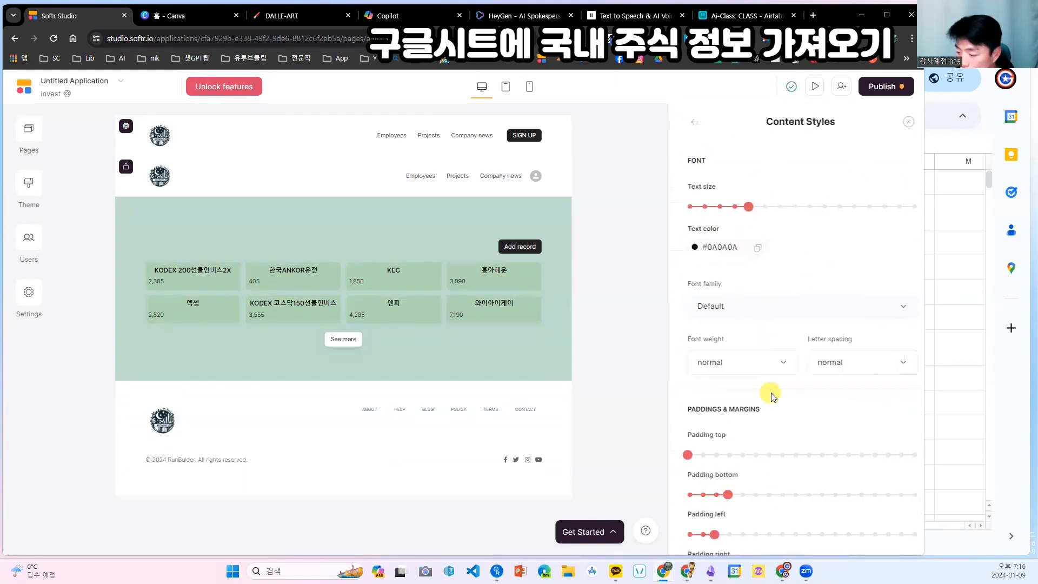
pyautogui.scroll(-4, 771, 378)
pyautogui.click(794, 437)
pyautogui.click(740, 359)
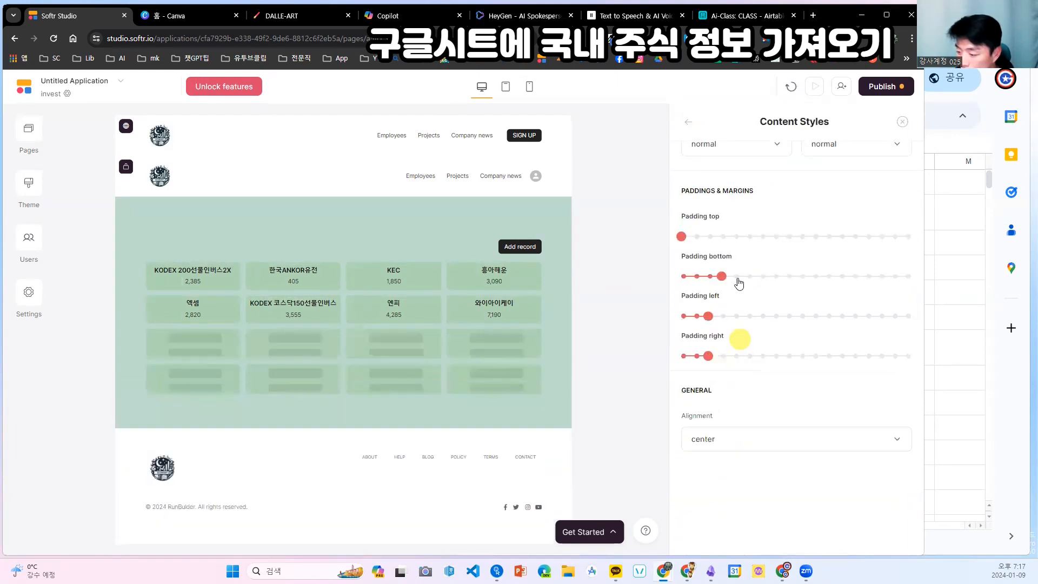
# - Change the 현재가 field's text color to red and greatly enlarge its text size
pyautogui.scroll(4, 757, 286)
pyautogui.click(722, 246)
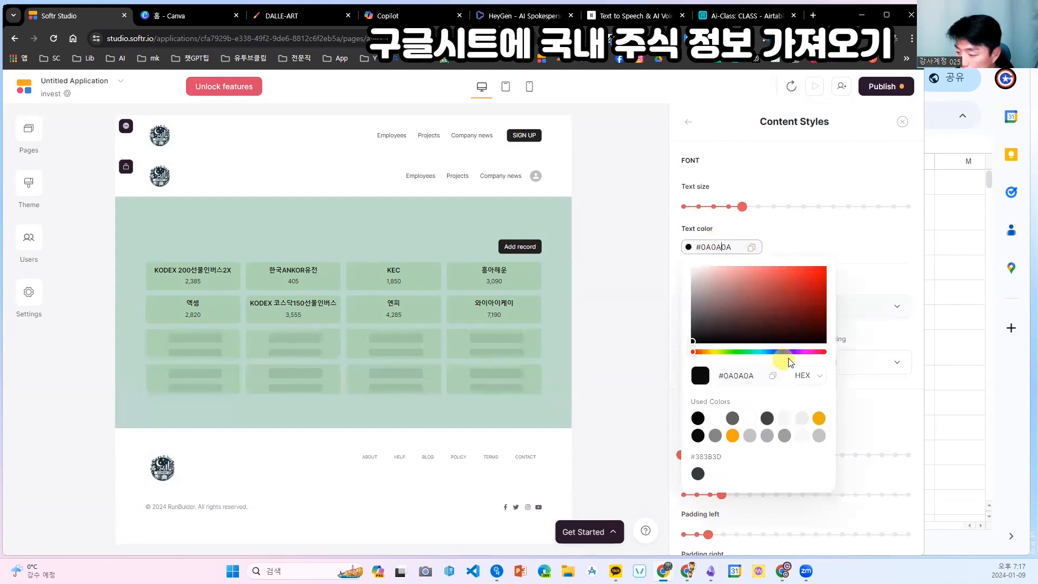
pyautogui.click(799, 277)
pyautogui.moveTo(741, 206); pyautogui.dragTo(834, 206)
pyautogui.click(686, 122)
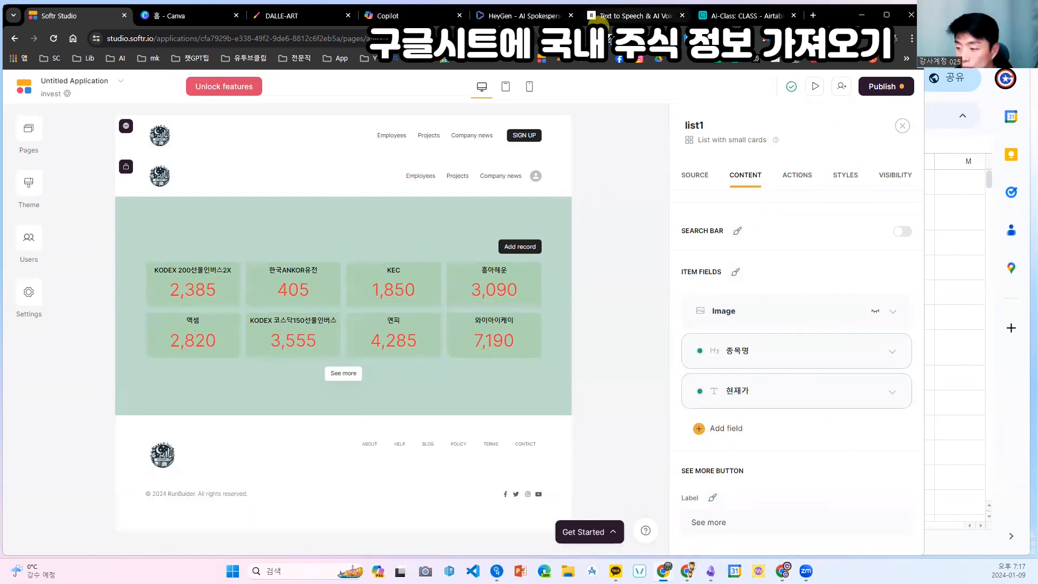
# - Check the columns of the 국내 sheet in 경제DB, and add a Tag field to the item fields in Softr Studio
pyautogui.hotkey('alt', 'Tab')
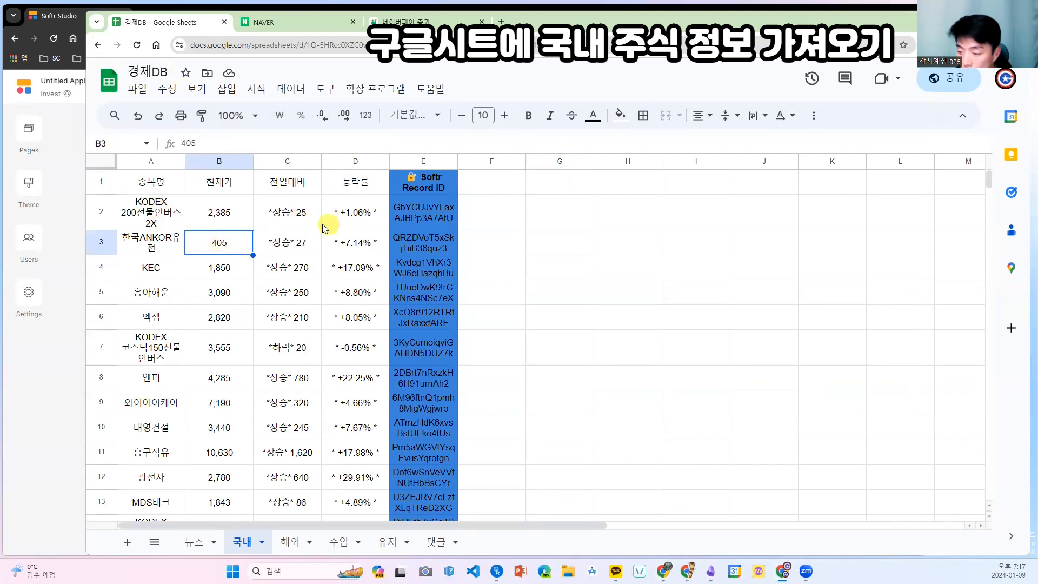
pyautogui.click(62, 393)
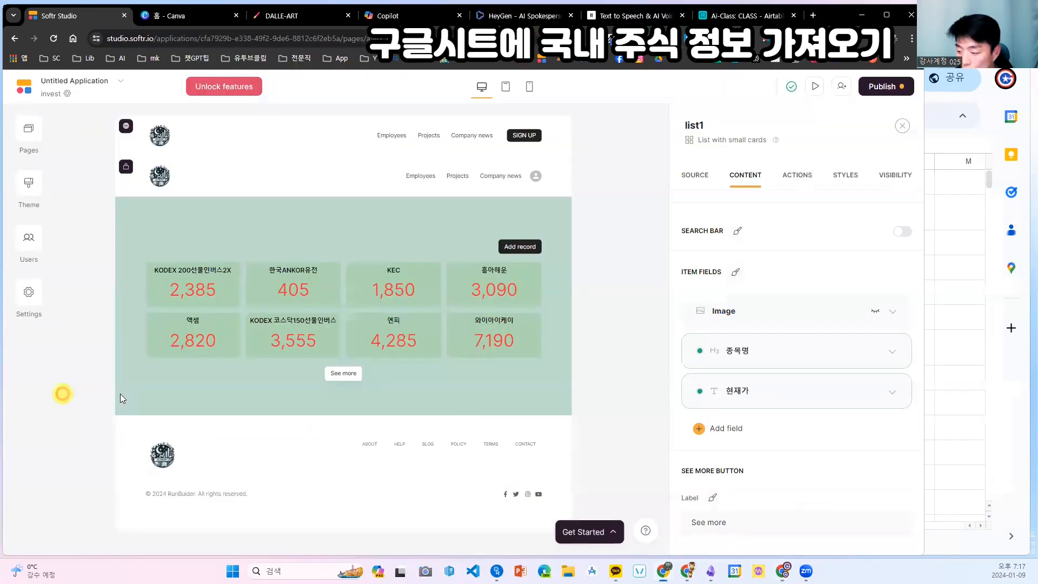
pyautogui.click(730, 428)
pyautogui.scroll(-5, 751, 354)
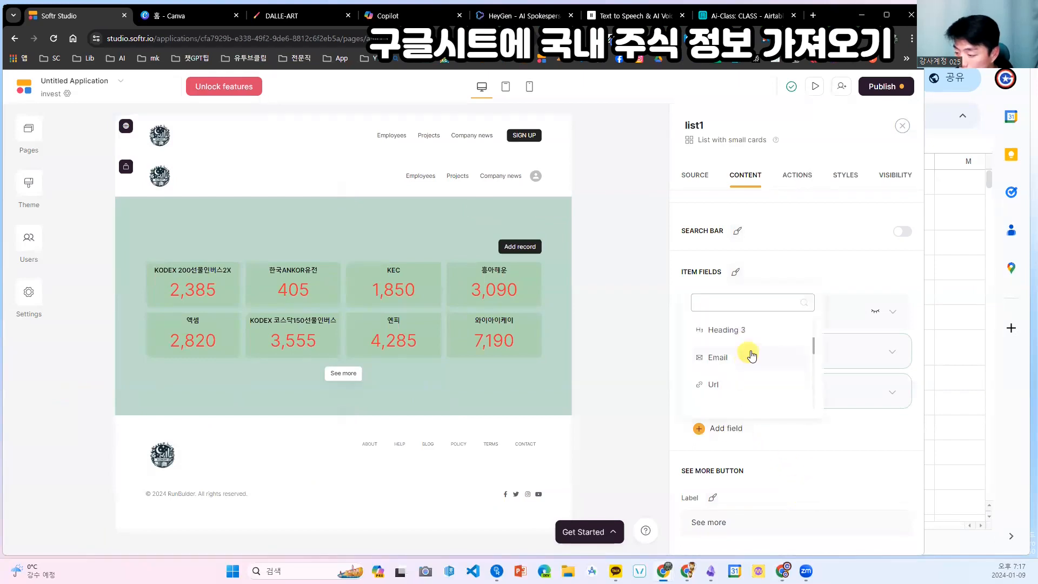
pyautogui.click(741, 358)
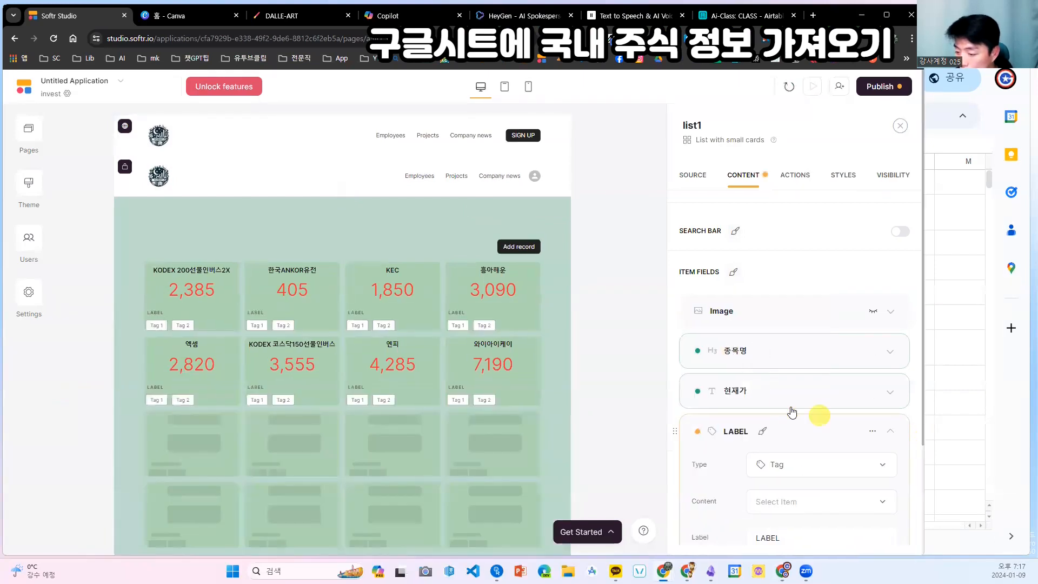
# - Map the new tag field's content to the 등락률 column and clear its label
pyautogui.scroll(-2, 822, 438)
pyautogui.click(840, 395)
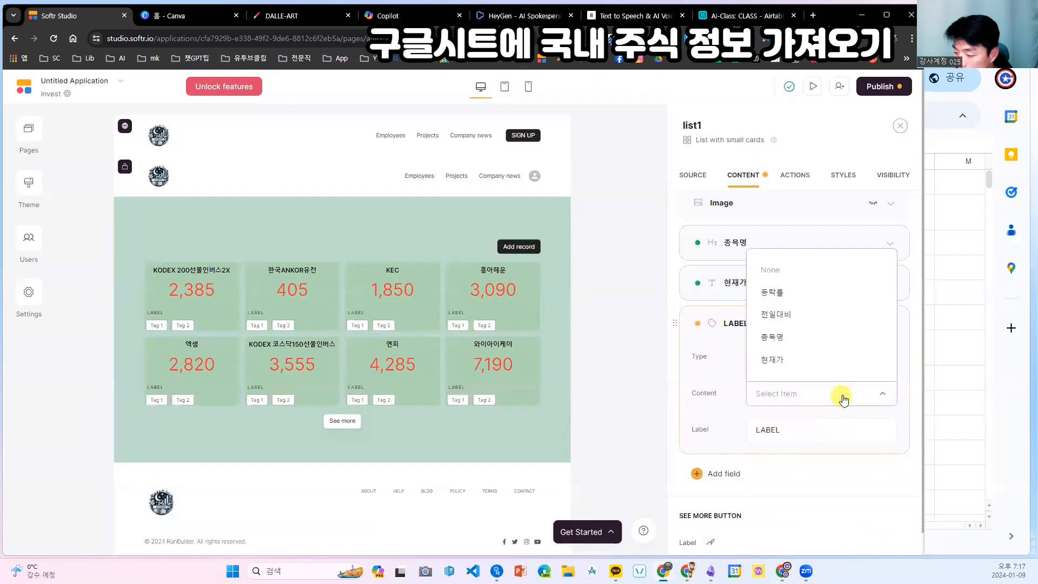
pyautogui.click(792, 300)
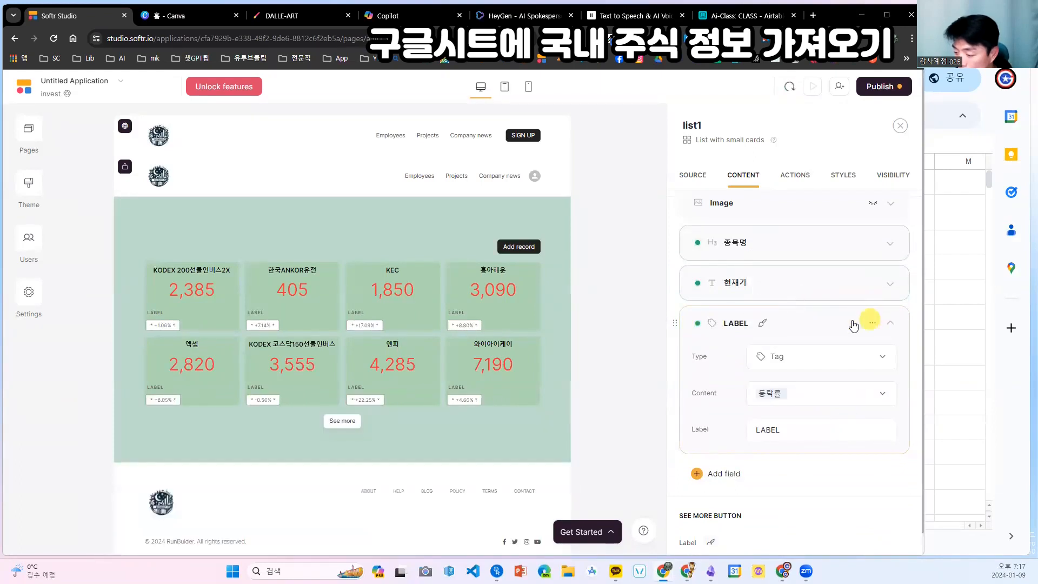
pyautogui.doubleClick(796, 424)
pyautogui.press('BackSpace')
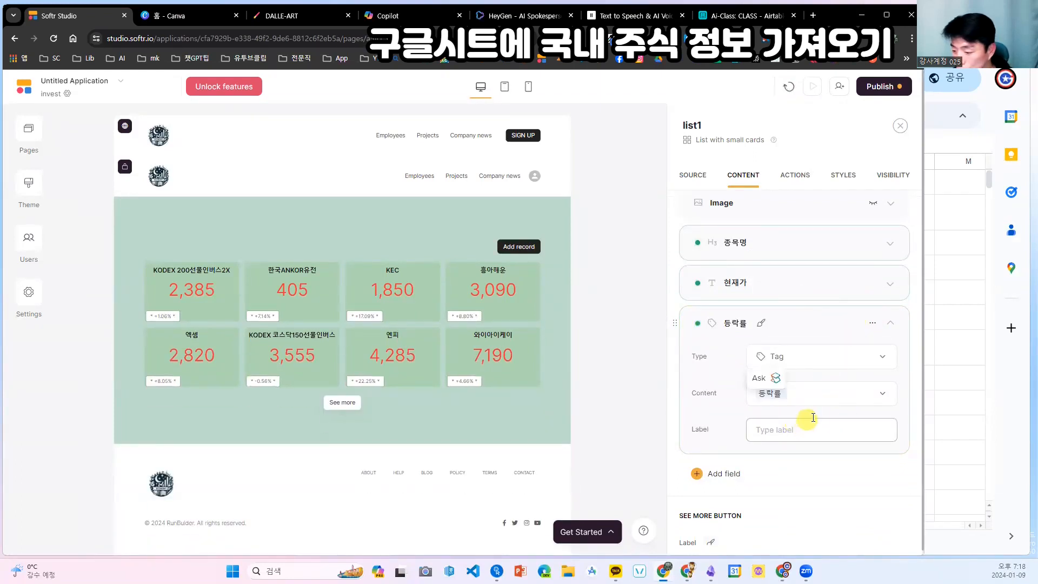
# - Center the alignment of the 등락률 tag field
pyautogui.click(762, 324)
pyautogui.scroll(-5, 832, 406)
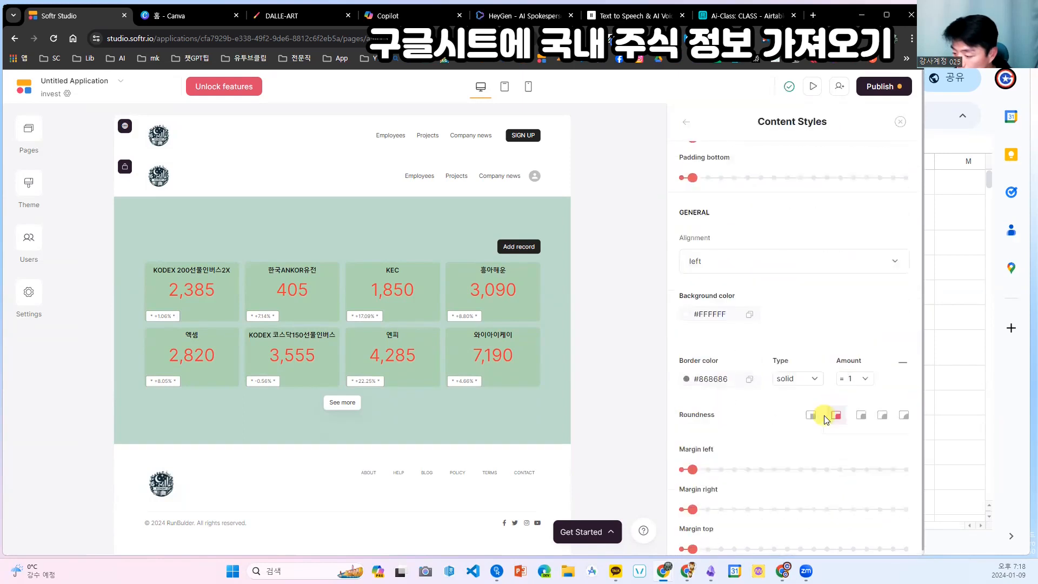
pyautogui.click(760, 327)
pyautogui.click(746, 380)
# - Set the 등락률 tag's bottom margin to 4XS and return to the list's content settings
pyautogui.scroll(-3, 746, 380)
pyautogui.click(696, 491)
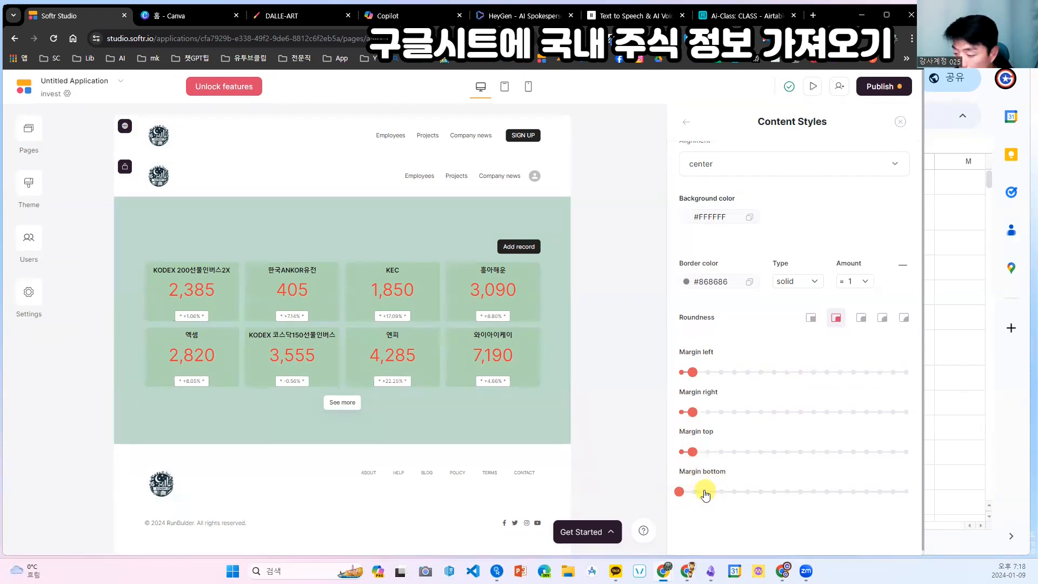
pyautogui.moveTo(708, 497); pyautogui.dragTo(737, 496)
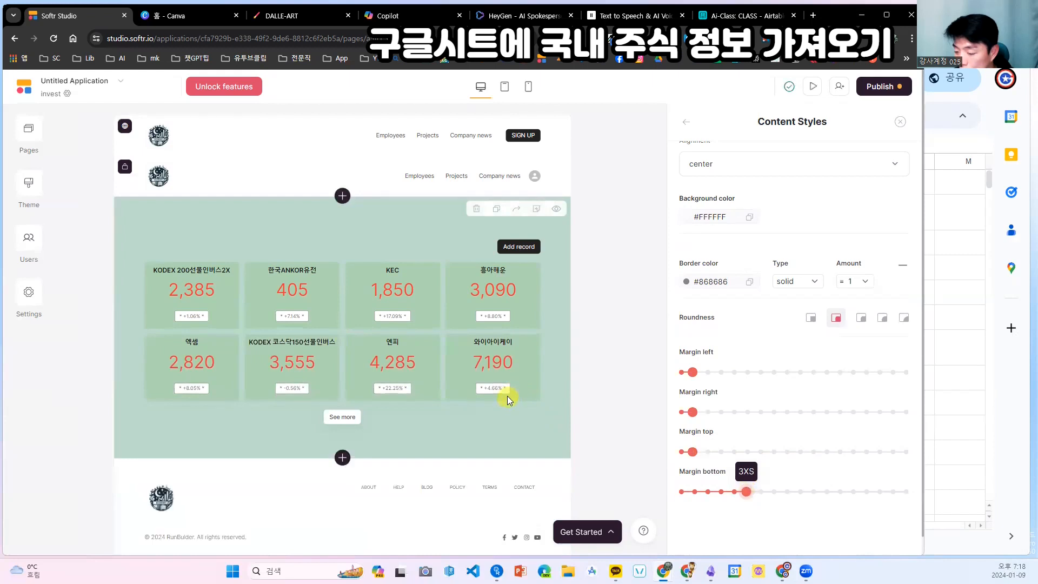
pyautogui.click(733, 491)
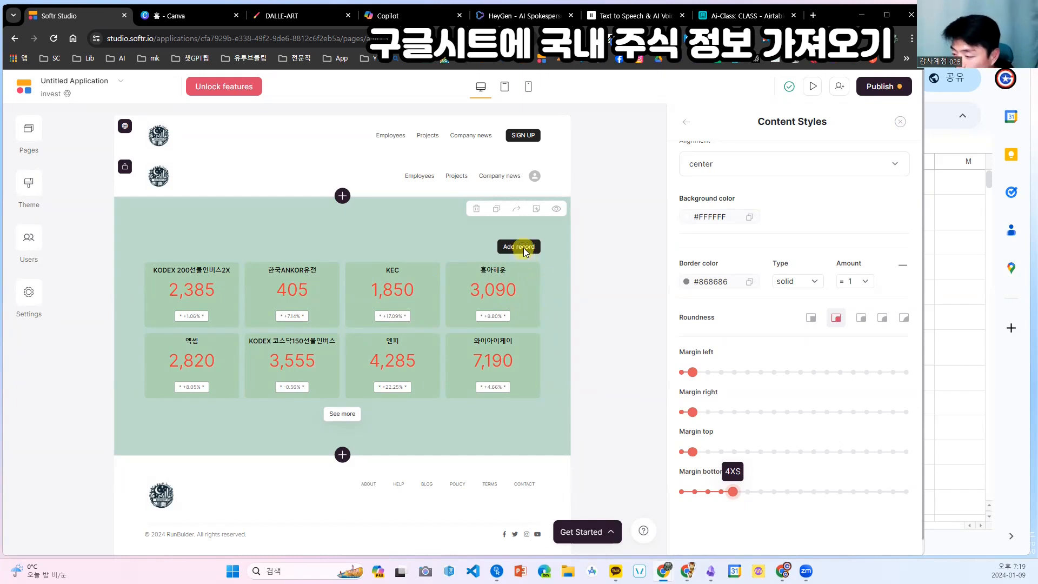
pyautogui.scroll(5, 765, 245)
pyautogui.click(686, 122)
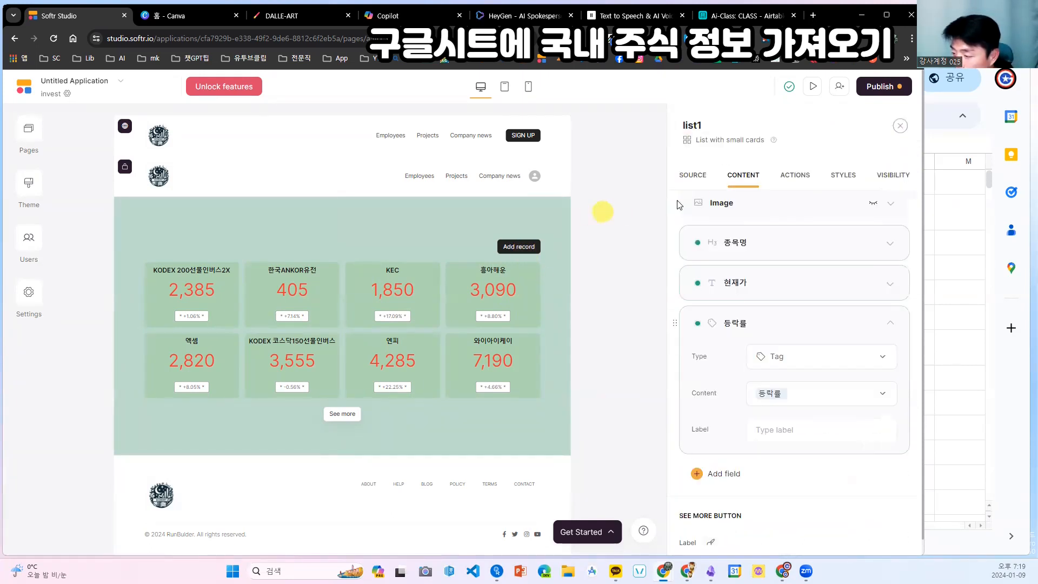
# - Delete the Add record topbar button from the list block
pyautogui.click(794, 179)
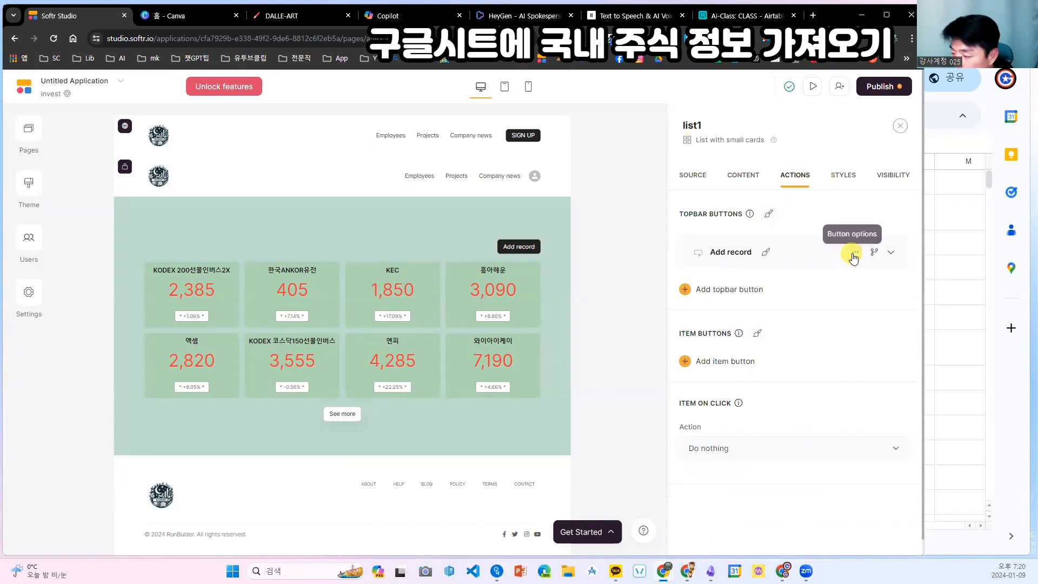
pyautogui.click(855, 253)
pyautogui.click(806, 299)
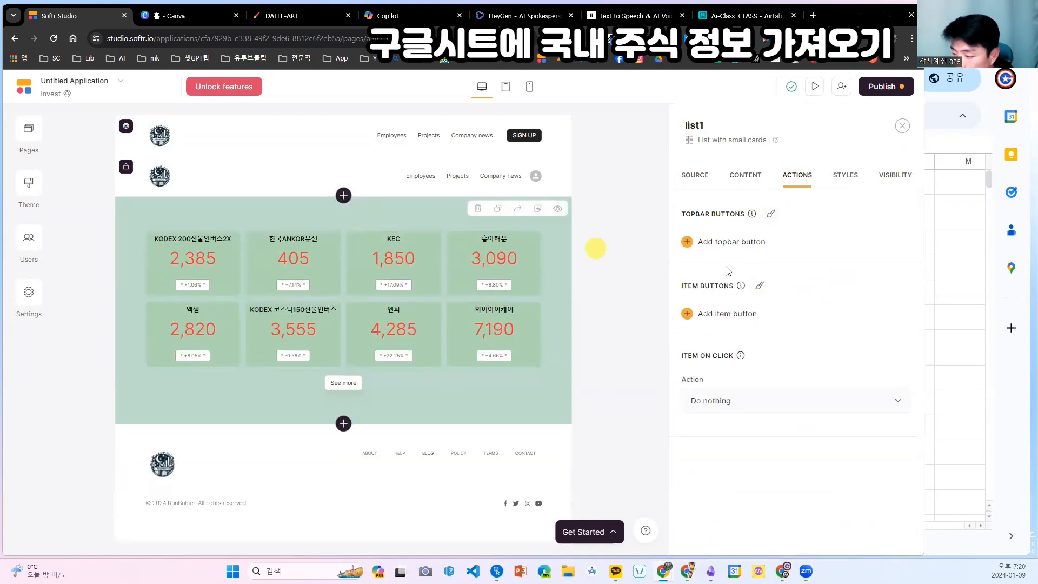
# - Enable the list's title and subtitle, with the heading 국내투자 and the subtitle 국내 거래상위 TOP 종목
pyautogui.moveTo(696, 176); pyautogui.dragTo(740, 182)
pyautogui.click(740, 178)
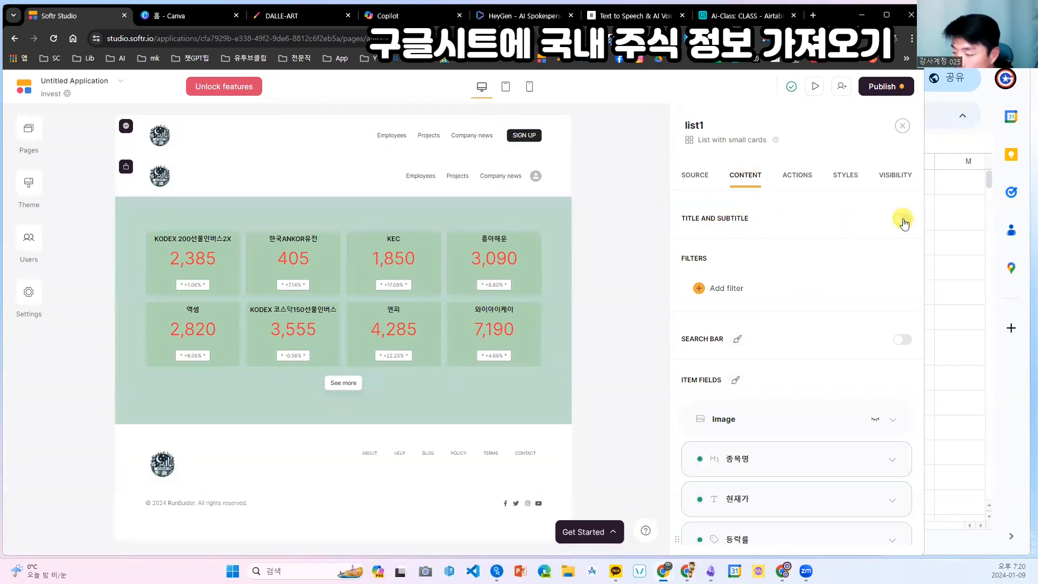
pyautogui.click(901, 220)
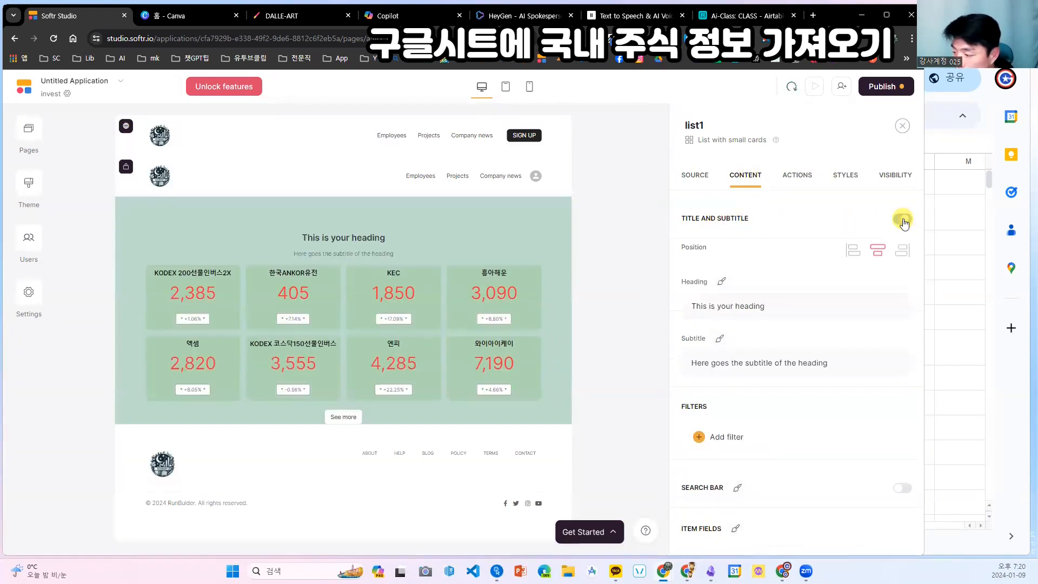
pyautogui.tripleClick(774, 311)
pyautogui.write('국내투자')
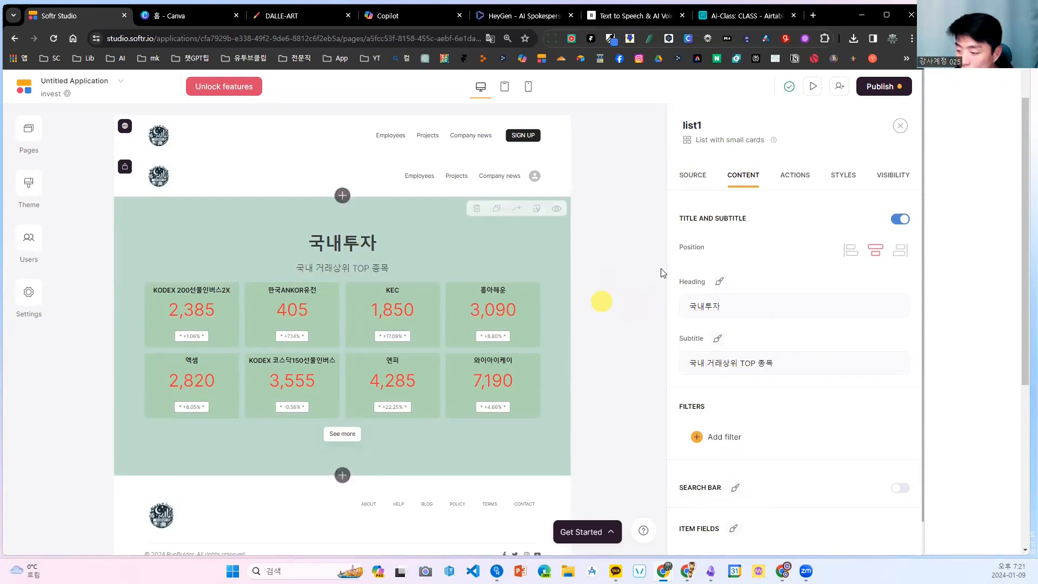
# - Open the block browser for the spot below the 국내투자 list and look over the dynamic block categories
pyautogui.scroll(-1, 643, 277)
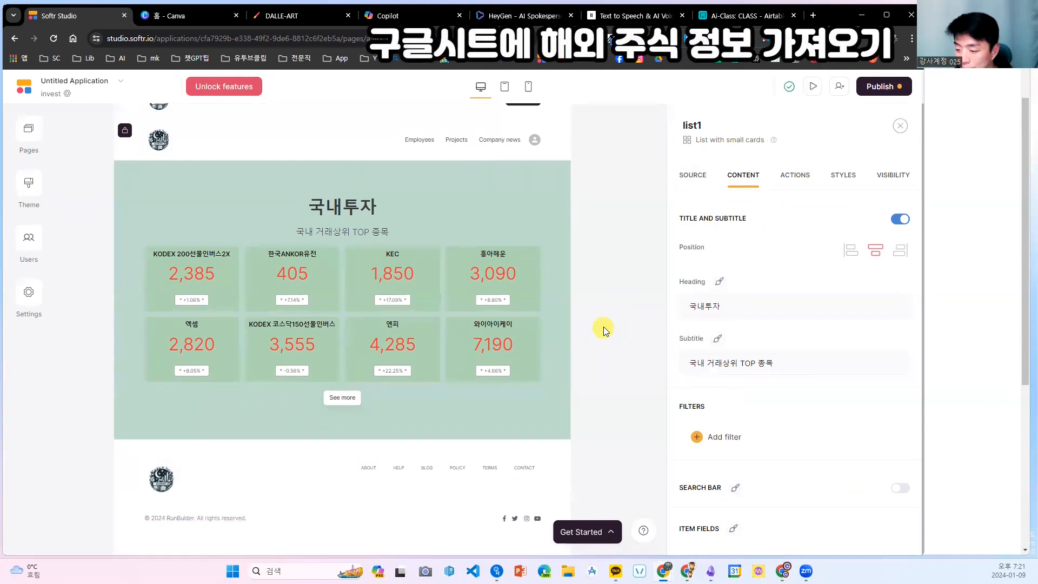
pyautogui.click(343, 438)
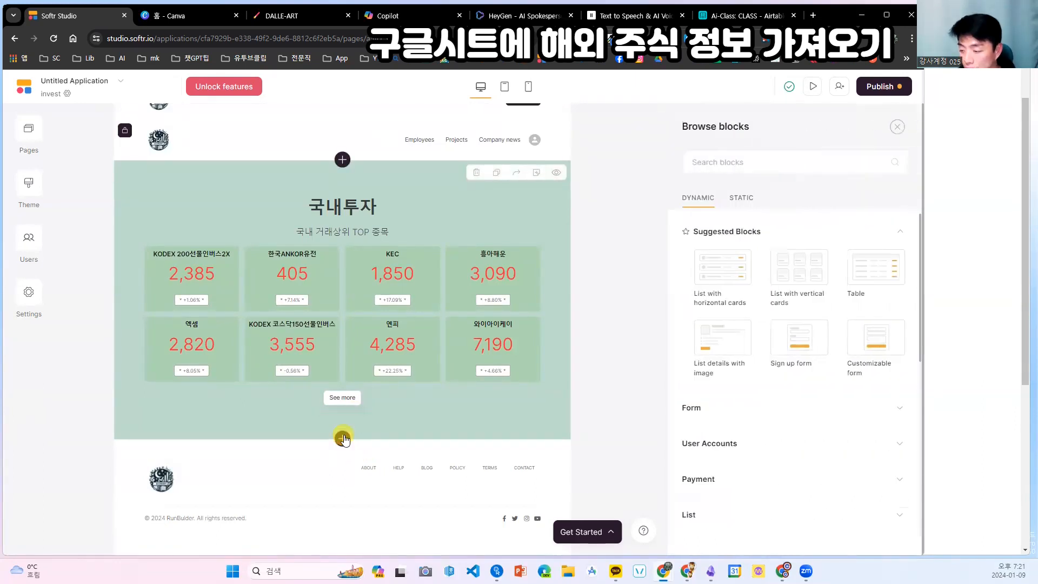
pyautogui.moveTo(749, 311)
pyautogui.scroll(-3, 749, 311)
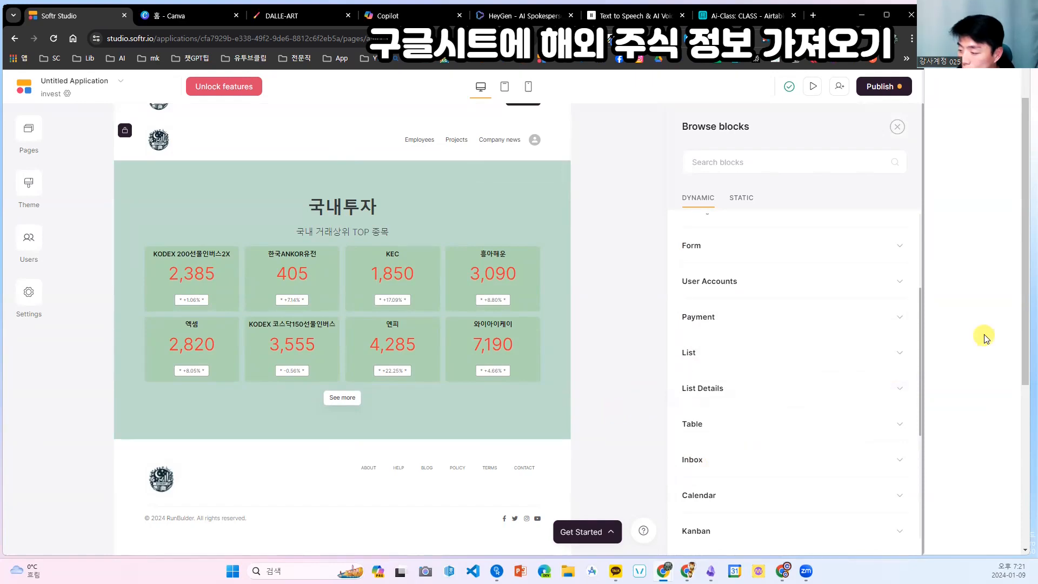
# - Switch to the browser window with the 경제DB sheet, search Google for 야후증권 in a new tab, and open Yahoo Finance
pyautogui.hotkey('alt', 'Tab')
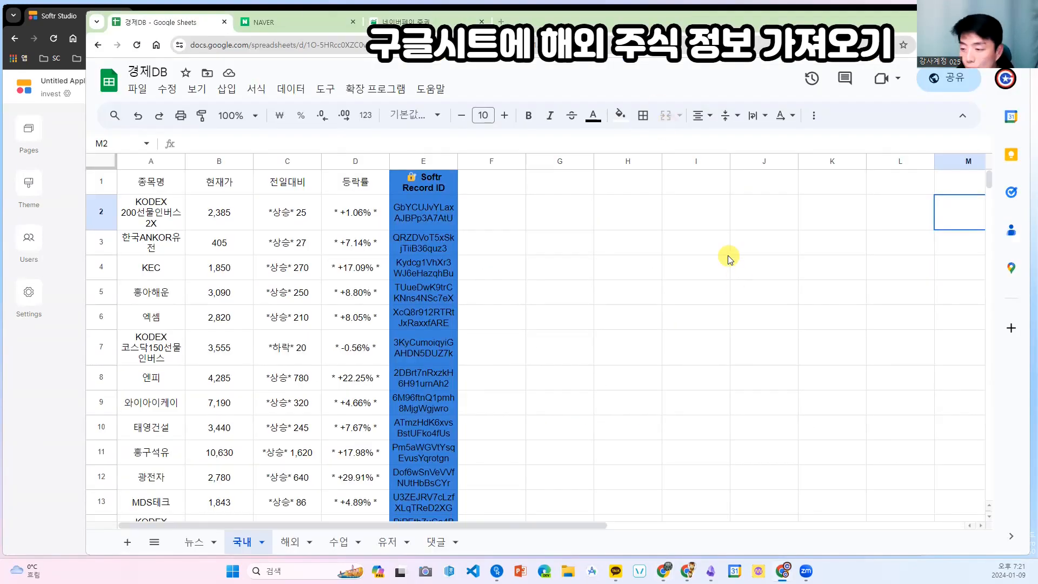
pyautogui.click(501, 22)
pyautogui.write('야')
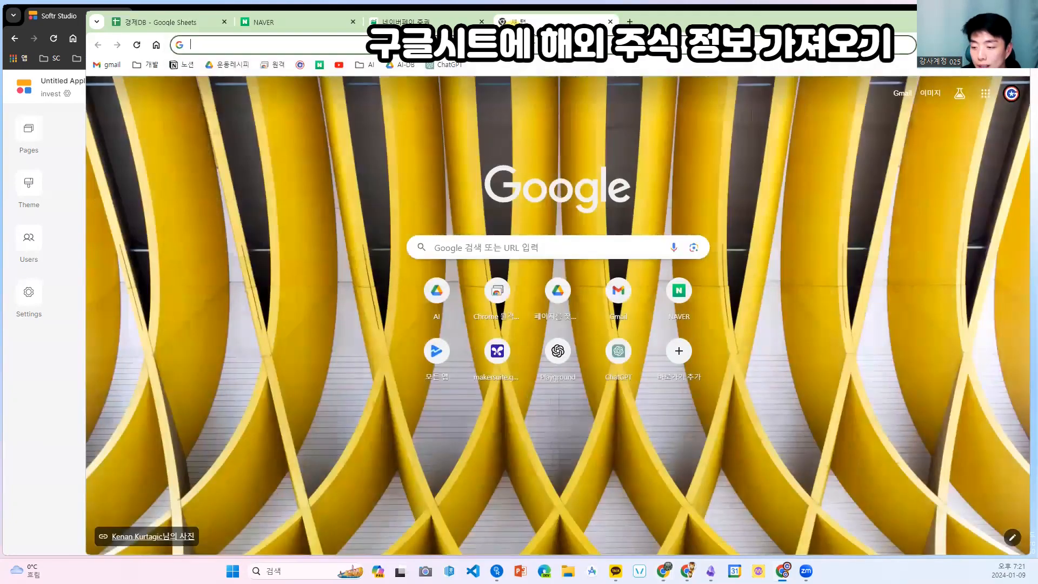
pyautogui.write('후증권')
pyautogui.press('Return')
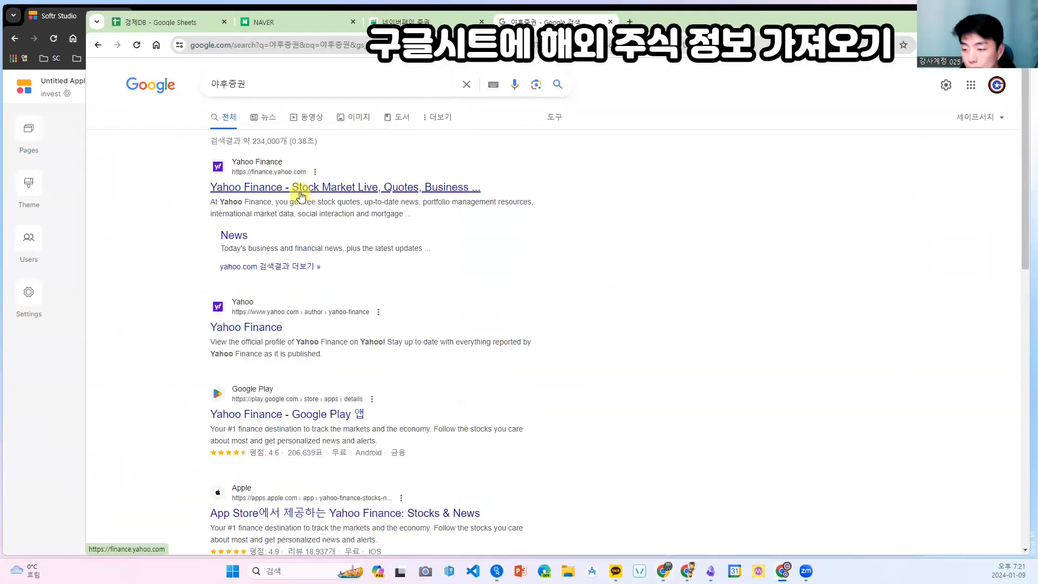
pyautogui.click(301, 196)
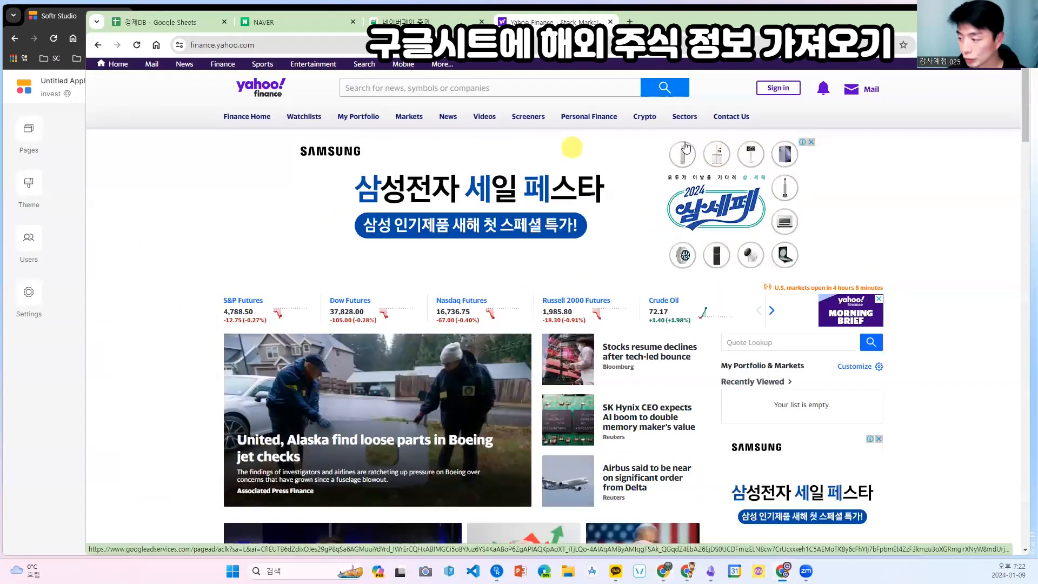
# - Open Yahoo Finance's Stocks: Gainers list from the markets section and look over the matching stocks table
pyautogui.moveTo(415, 117)
pyautogui.hotkey('ctrl', '+')
pyautogui.hotkey('ctrl', '+')
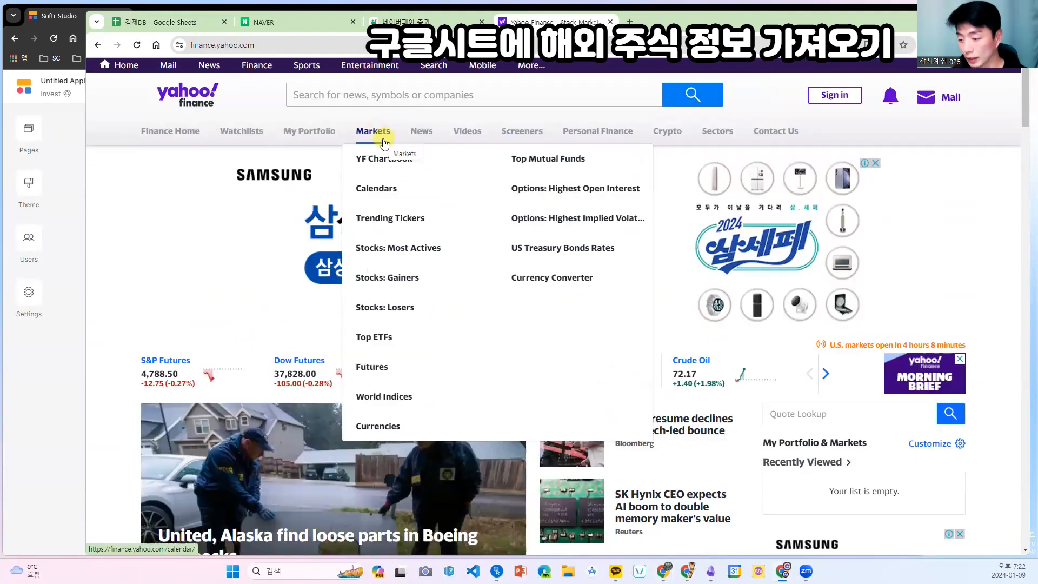
pyautogui.click(404, 281)
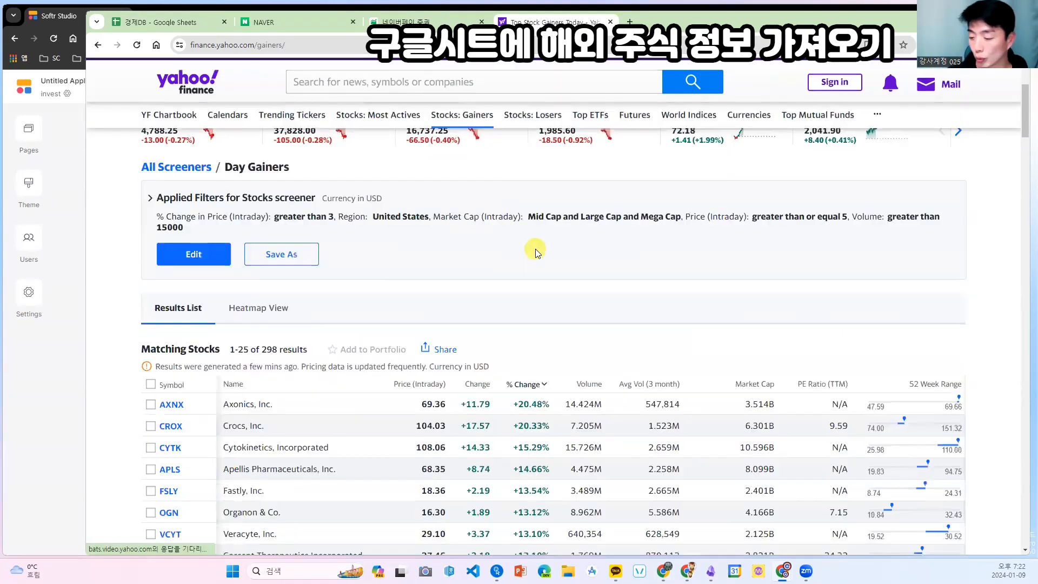
pyautogui.scroll(-5, 579, 295)
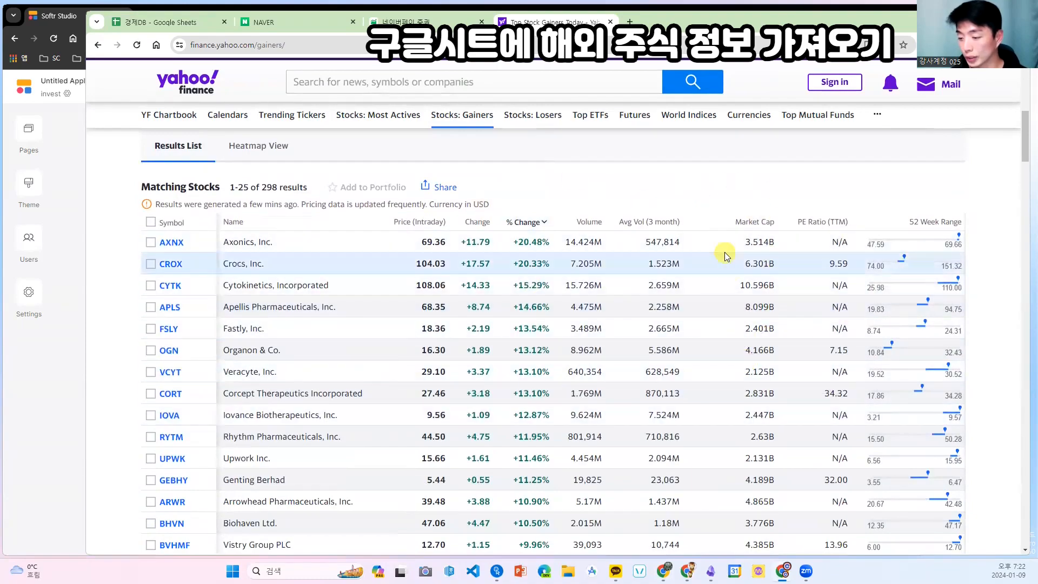
pyautogui.scroll(3, 245, 406)
pyautogui.scroll(-4, 245, 406)
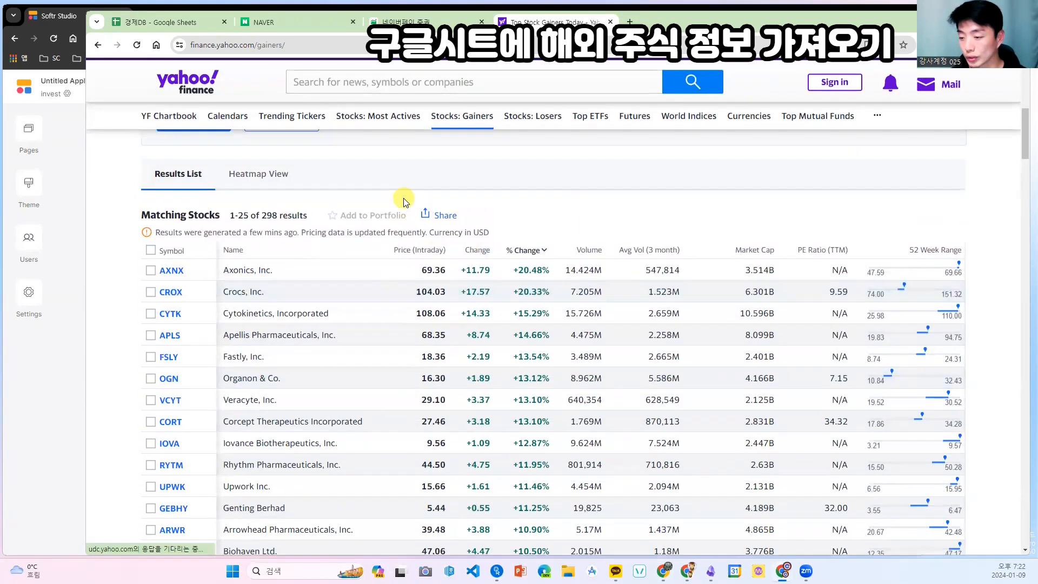
# - Copy the Day Gainers page address and open the 해외 sheet of the 경제DB spreadsheet
pyautogui.scroll(4, 398, 202)
pyautogui.click(199, 49)
pyautogui.hotkey('ctrl', 'c')
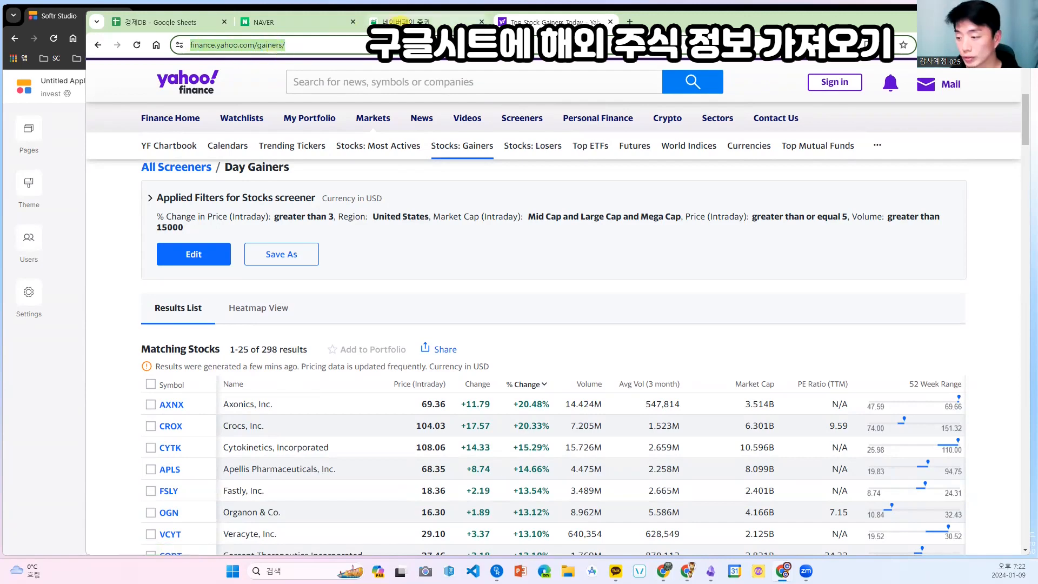
pyautogui.click(173, 22)
pyautogui.click(290, 542)
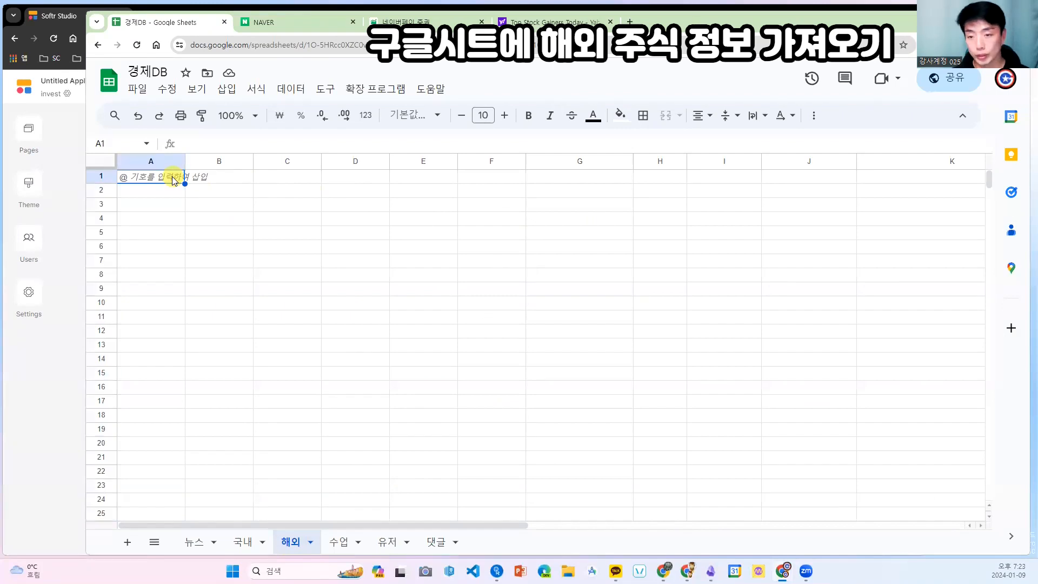
pyautogui.write('ㅋimpo')
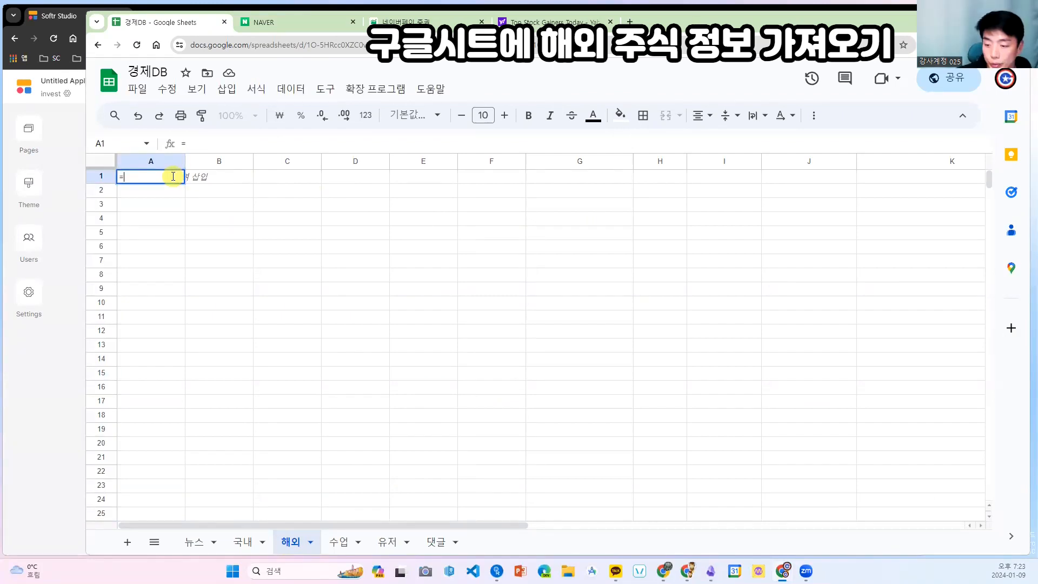
pyautogui.click(165, 275)
pyautogui.write('"')
pyautogui.hotkey('ctrl', 'v')
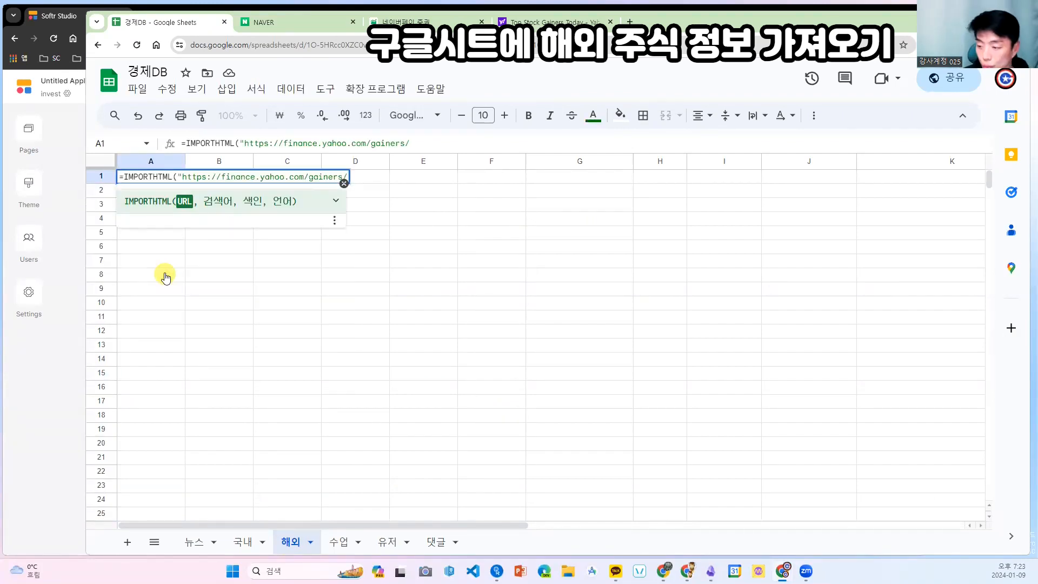
pyautogui.write('","table",1')
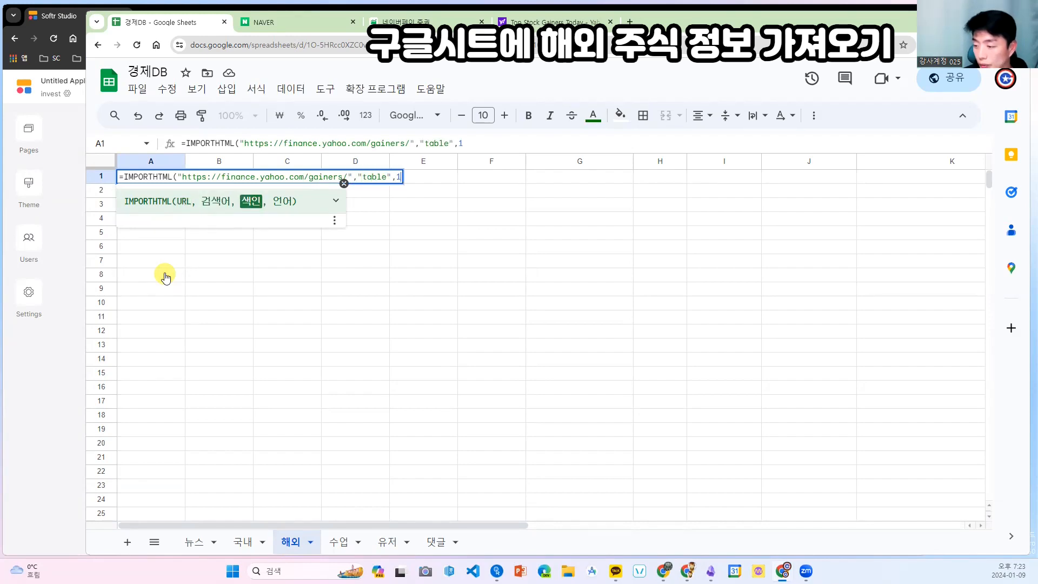
pyautogui.press('Return')
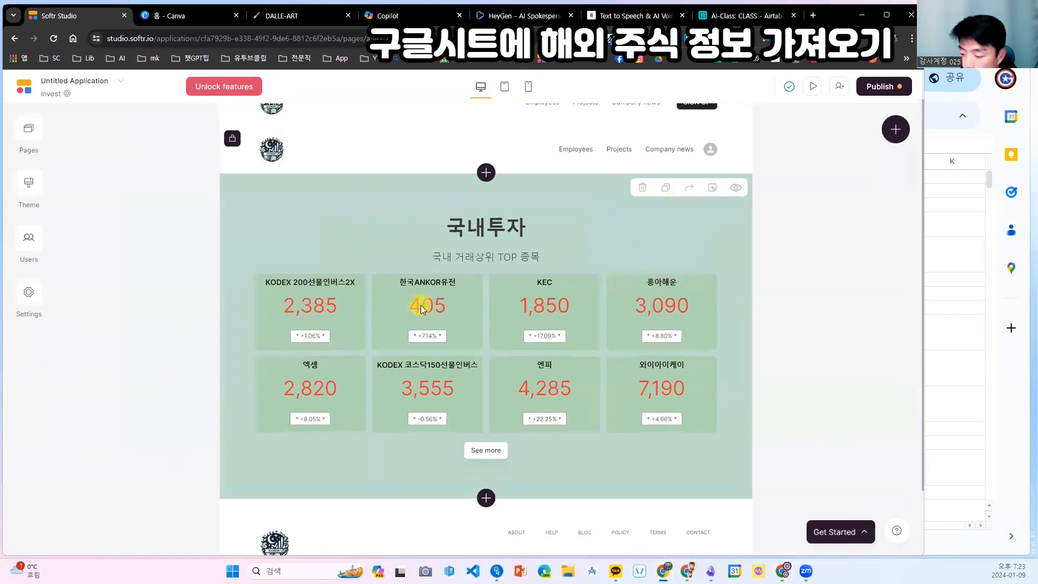
# - In Softr Studio, add a List with horizontal cards and upvote button block below the 국내투자 list
pyautogui.scroll(-2, 529, 417)
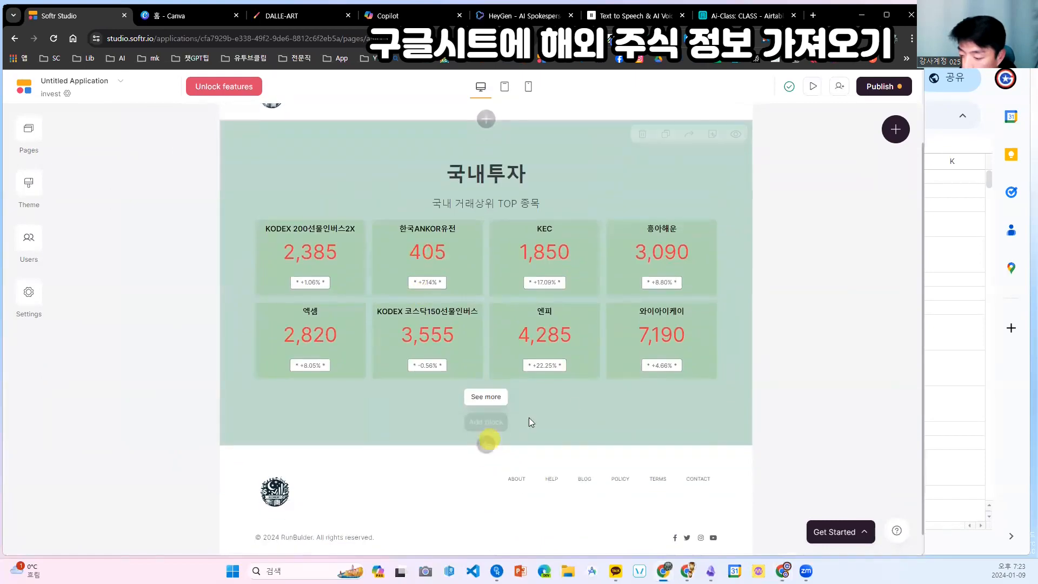
pyautogui.click(537, 415)
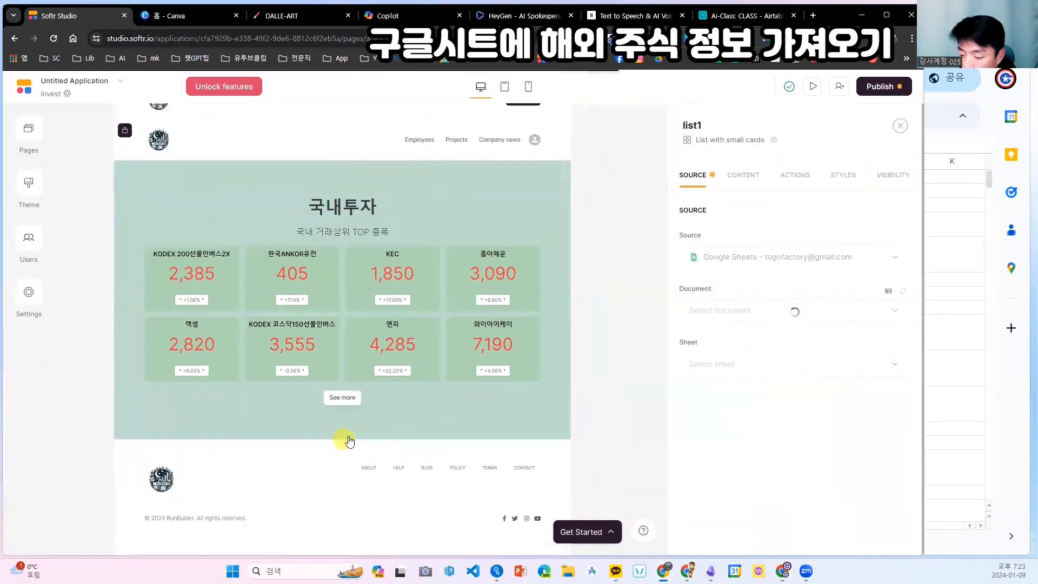
pyautogui.click(342, 439)
pyautogui.scroll(-3, 738, 260)
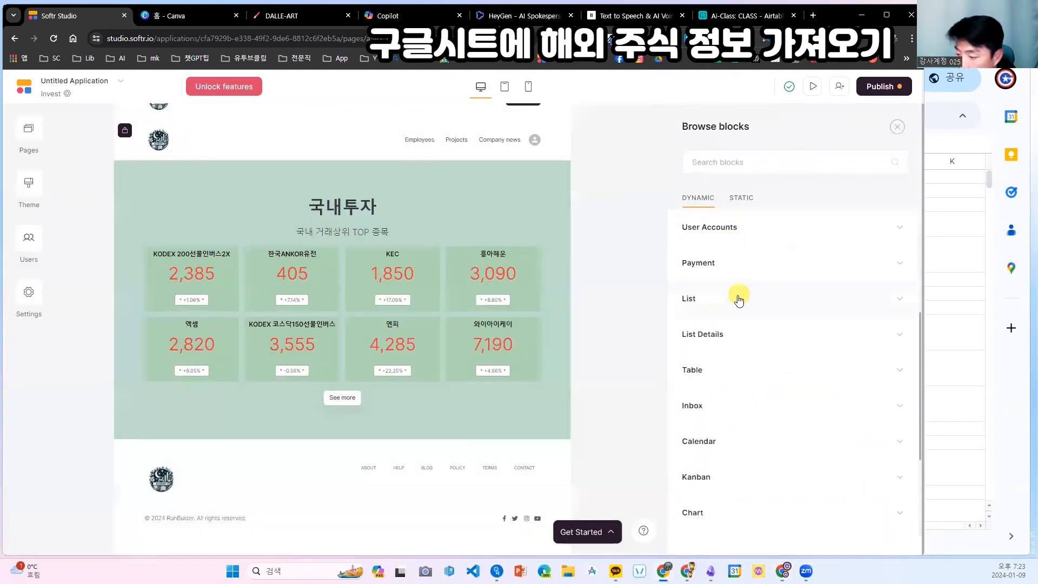
pyautogui.click(737, 297)
pyautogui.scroll(2, 730, 289)
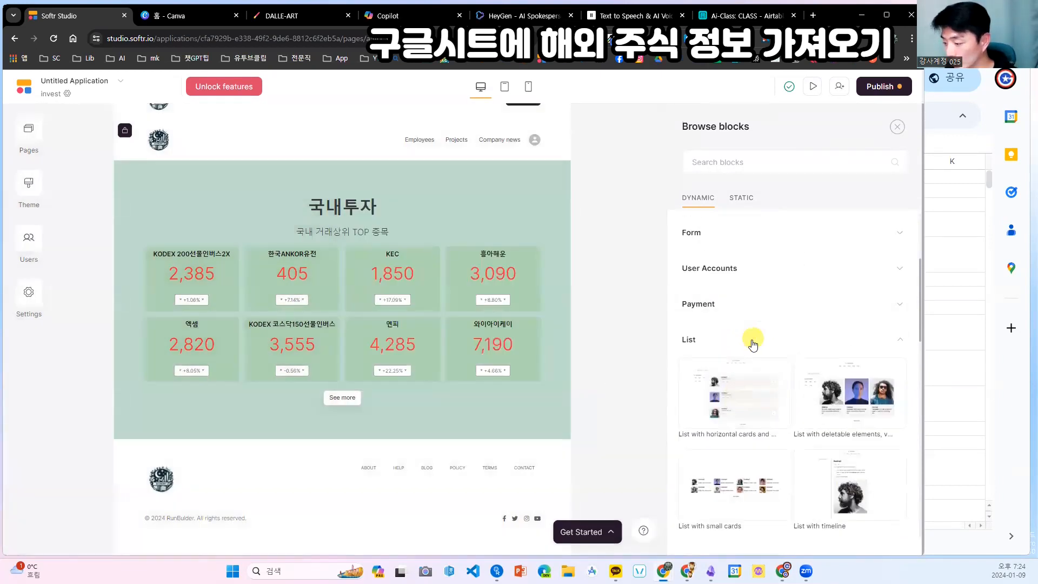
pyautogui.moveTo(712, 393)
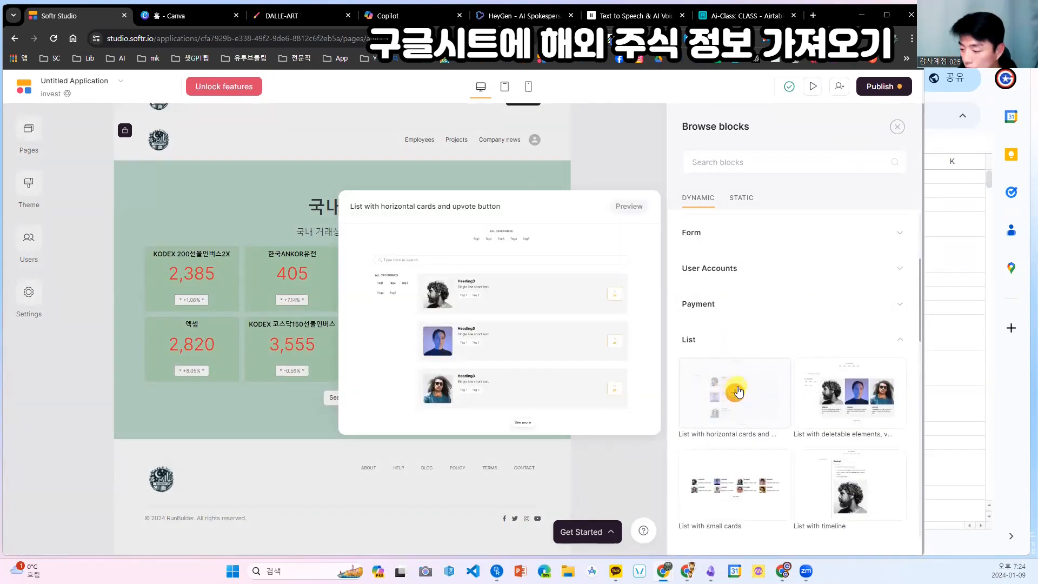
pyautogui.click(739, 394)
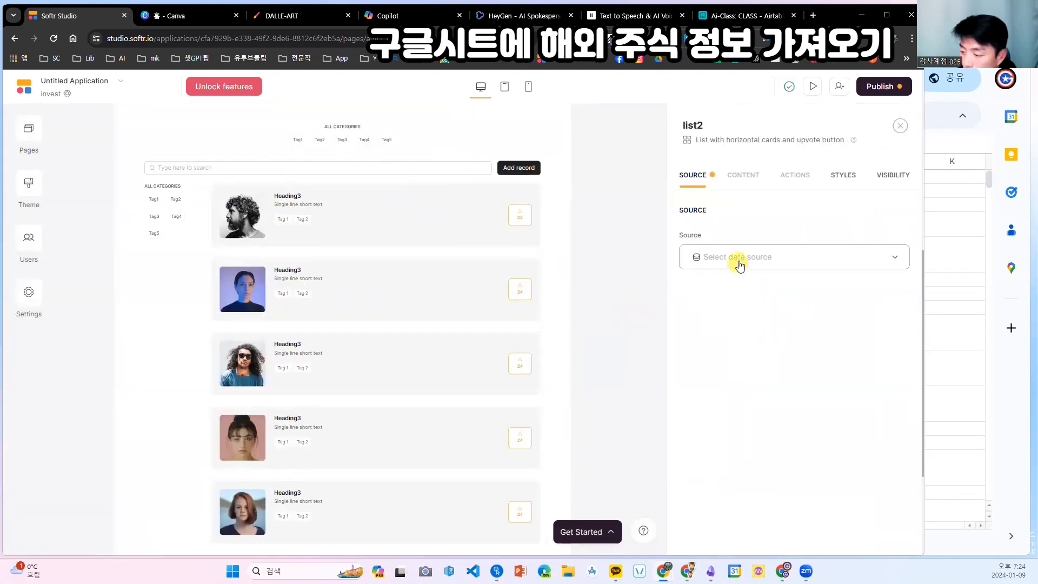
# - Connect the new list block to the first Google Sheets source, document 경제DB, sheet 해외
pyautogui.click(740, 262)
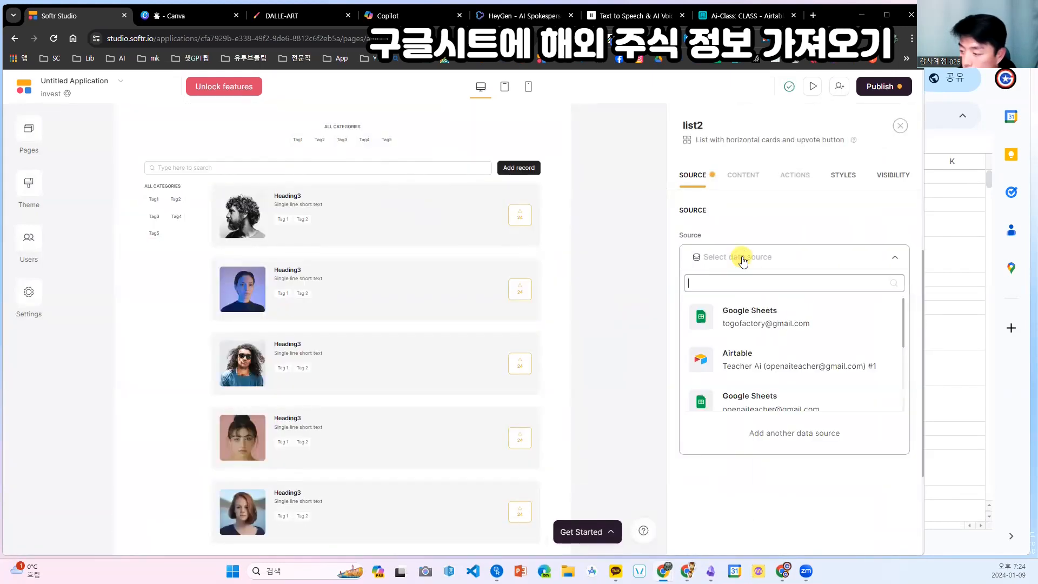
pyautogui.click(801, 315)
pyautogui.click(792, 311)
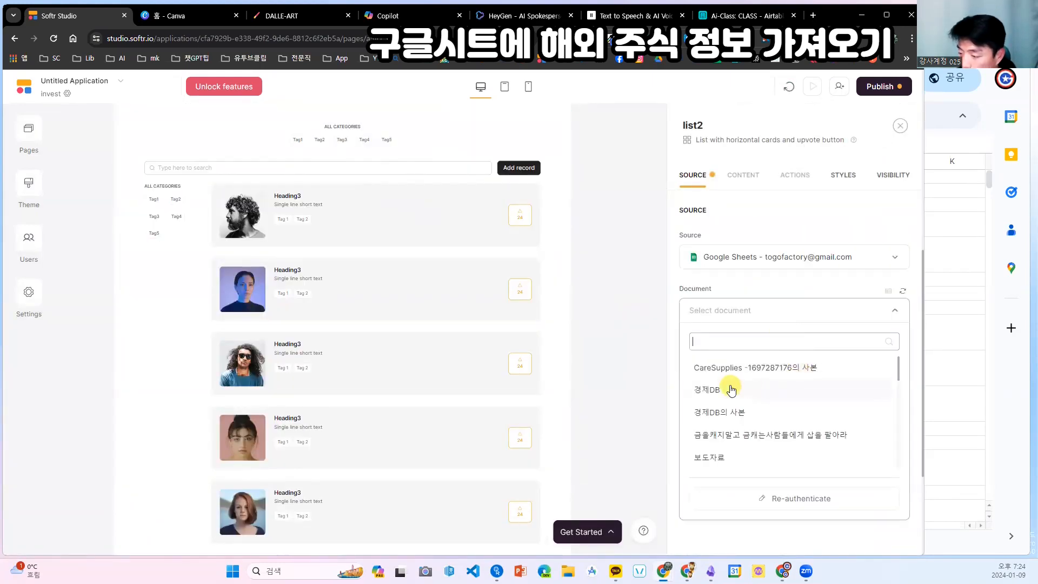
pyautogui.click(730, 388)
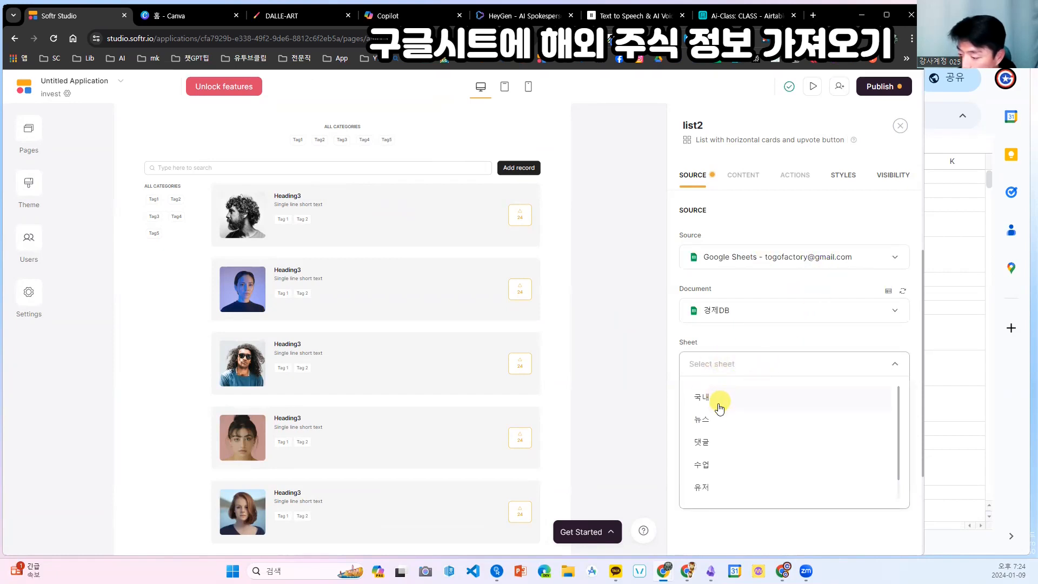
pyautogui.scroll(-2, 722, 433)
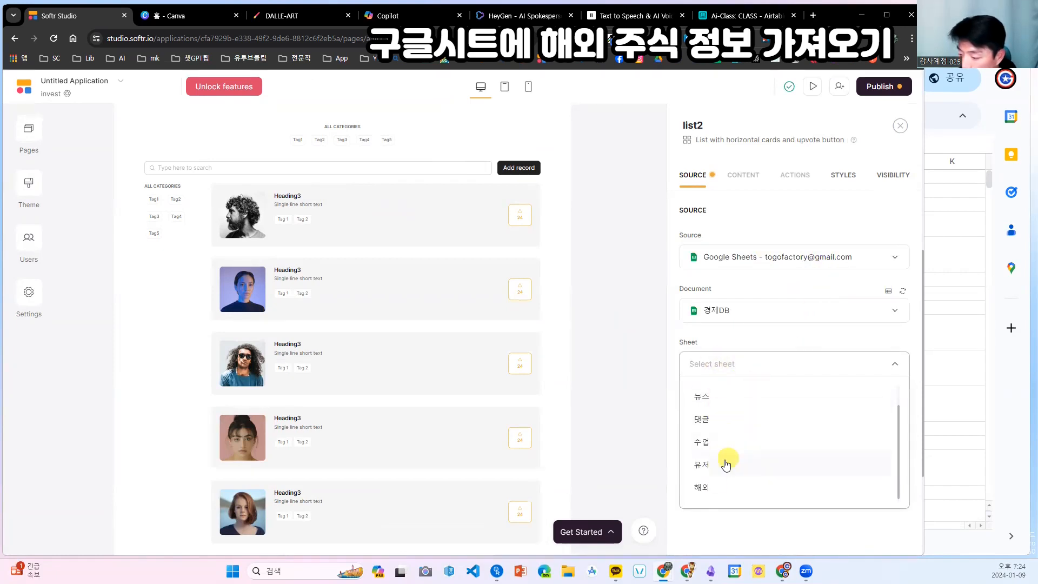
pyautogui.click(713, 483)
# - Sort the new list's records by Name // A - Z
pyautogui.click(757, 481)
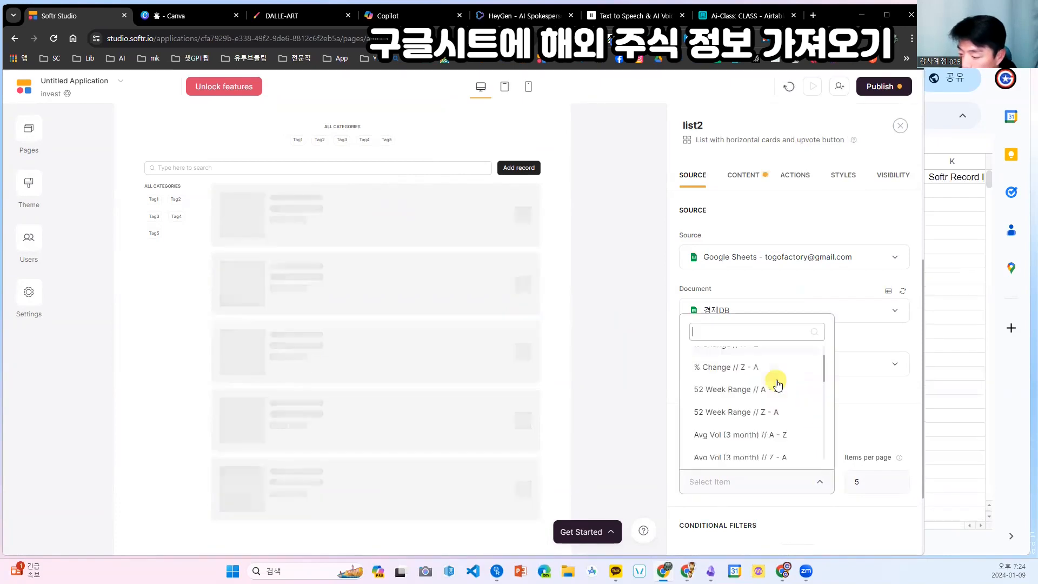
pyautogui.scroll(-3, 773, 378)
pyautogui.scroll(1, 774, 378)
pyautogui.click(752, 389)
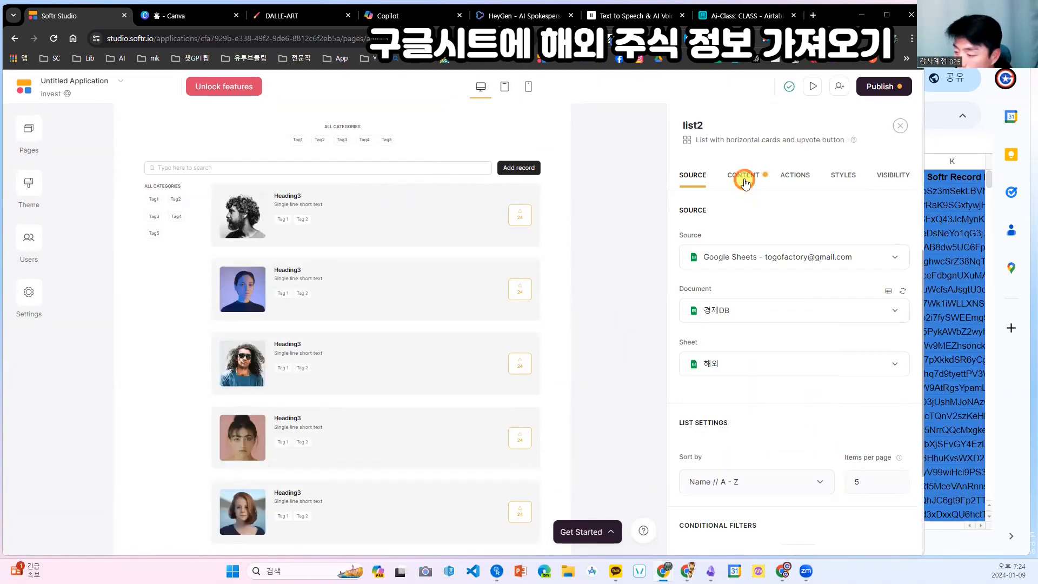
# - View the new list's content settings, then check the imported columns and Softr Record ID column in the 해외 sheet
pyautogui.click(744, 181)
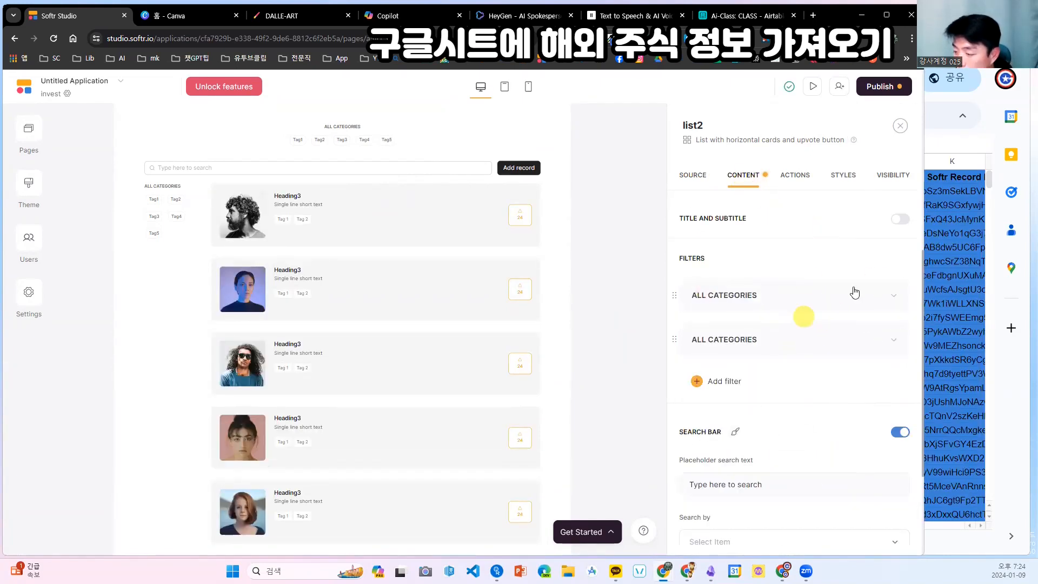
pyautogui.click(947, 144)
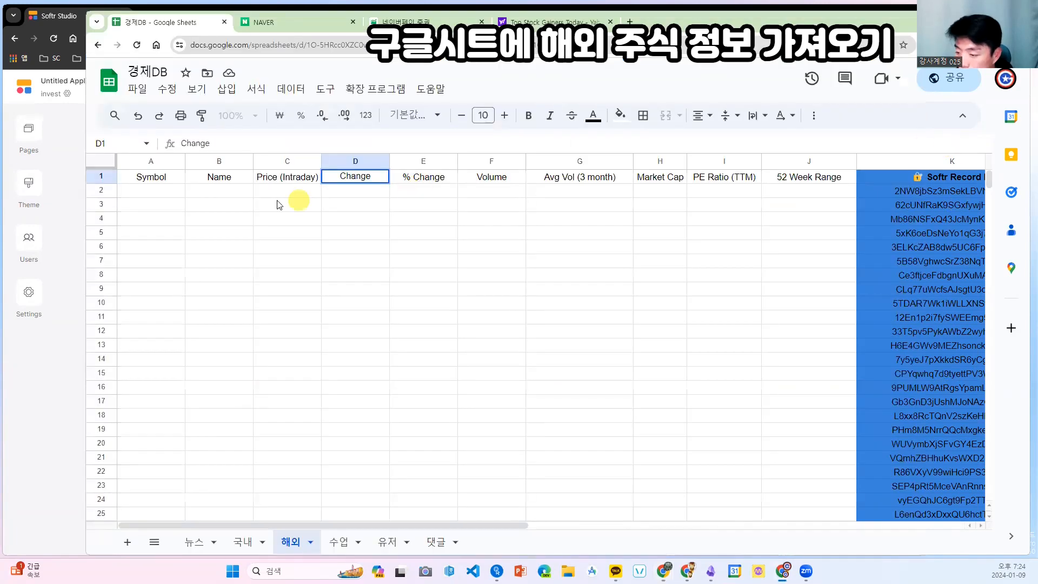
pyautogui.hotkey('alt', 'Tab')
pyautogui.click(947, 203)
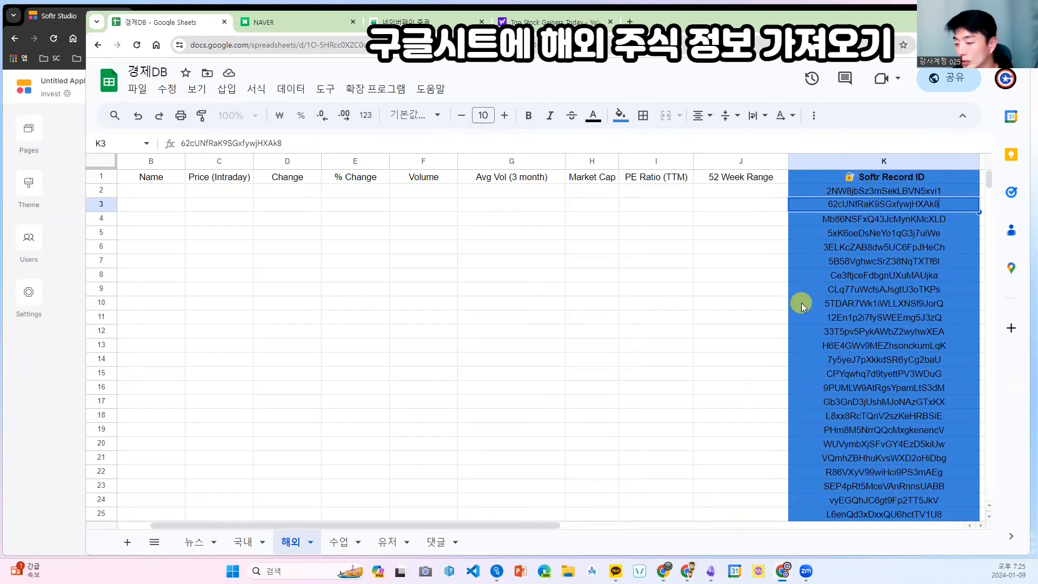
# - Clear the imported header cells in the 해외 sheet and re-enter the IMPORTHTML formula to import the gainers table
pyautogui.moveTo(139, 177); pyautogui.dragTo(718, 169)
pyautogui.press('Delete')
pyautogui.click(147, 177)
pyautogui.write('=im')
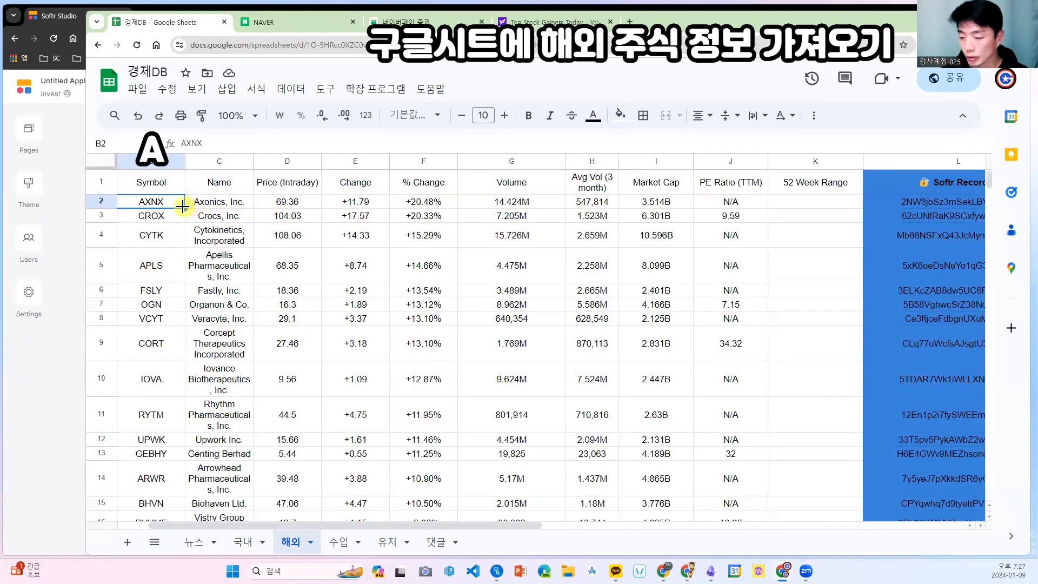
pyautogui.press('Down')
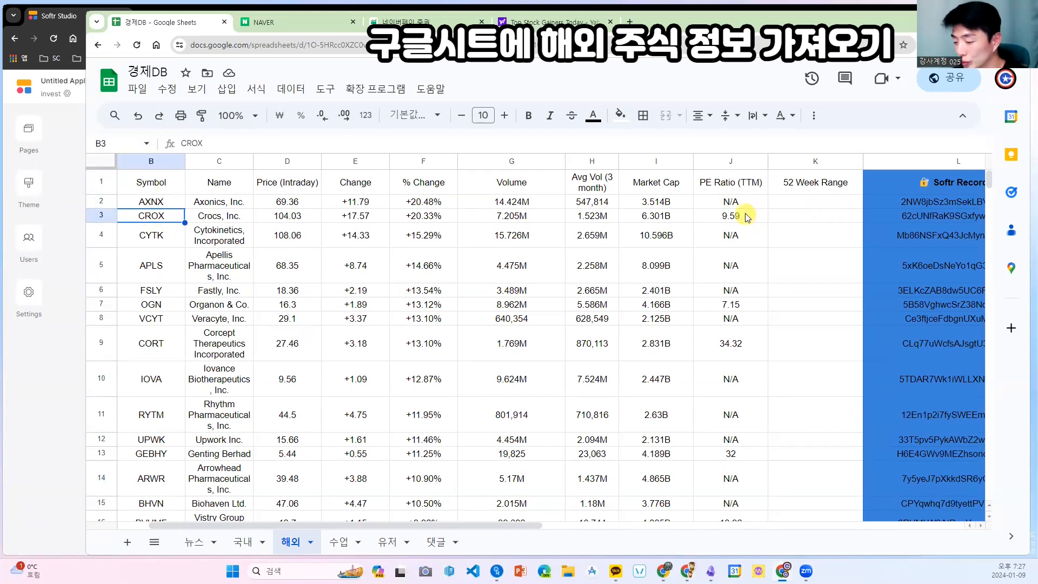
# - Insert one column to the right of 52 Week Range and head it 설명
pyautogui.click(801, 159)
pyautogui.rightClick(801, 159)
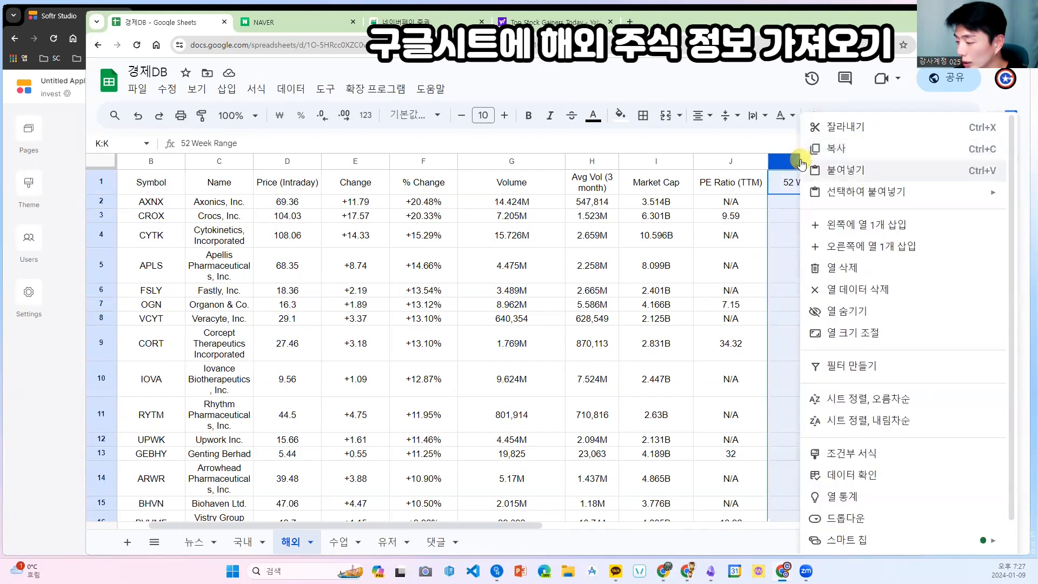
pyautogui.click(840, 242)
pyautogui.click(885, 238)
pyautogui.click(885, 193)
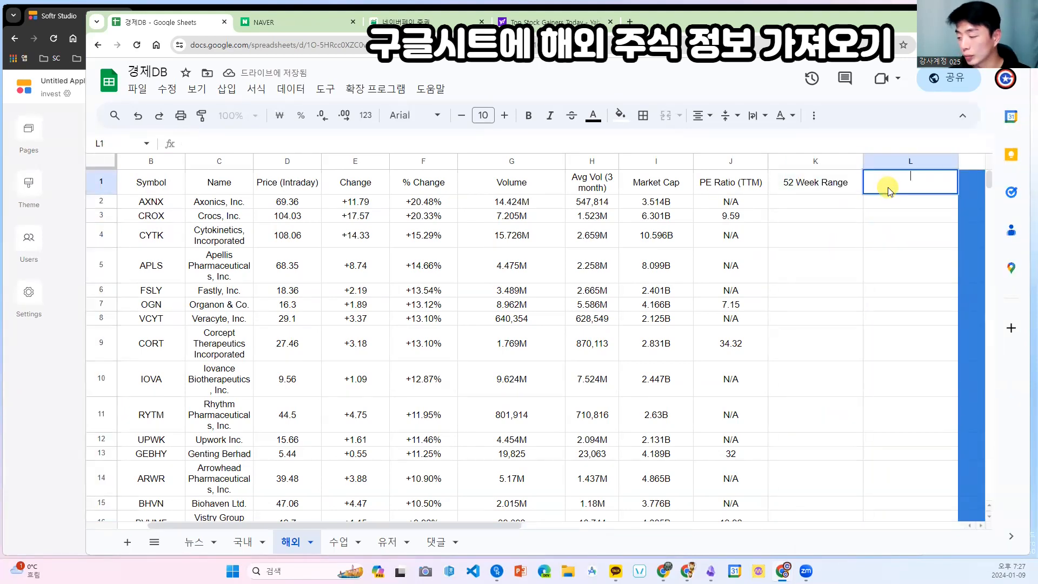
pyautogui.write('설명')
pyautogui.press('Return')
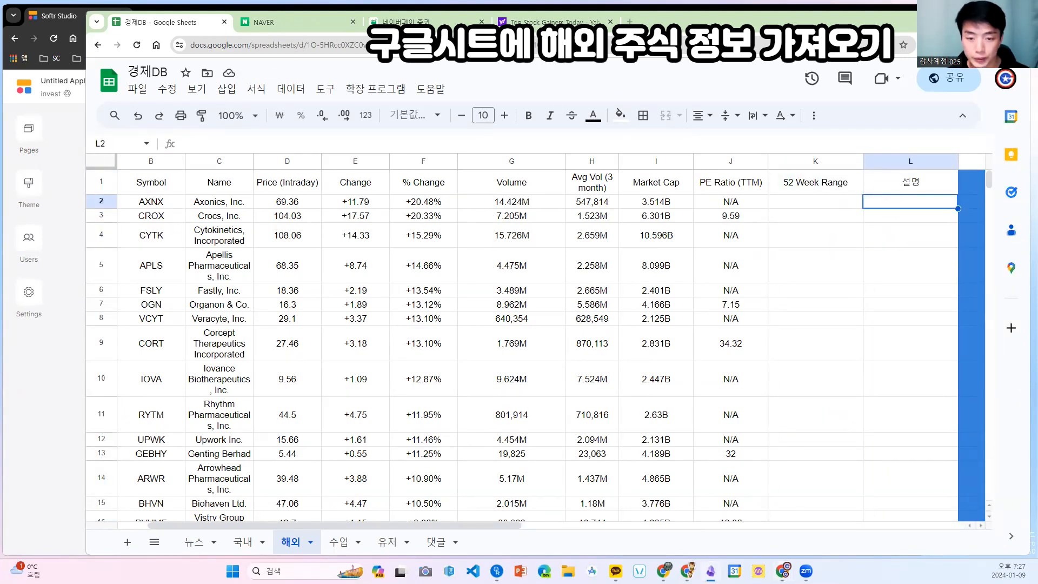
# - Enter a GPT formula in L2 with the prompt "다음은 어떤 주식인지 설명해줘,한국어로" and the company name in C2 as its value
pyautogui.write('=ㅎ')
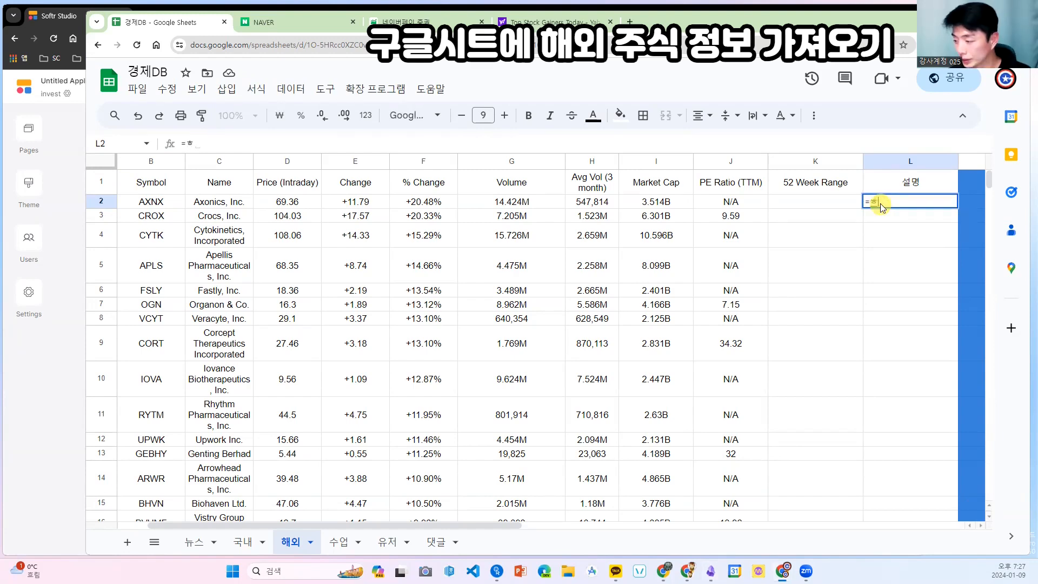
pyautogui.press('BackSpace')
pyautogui.write('gpt')
pyautogui.press('Tab')
pyautogui.write('"')
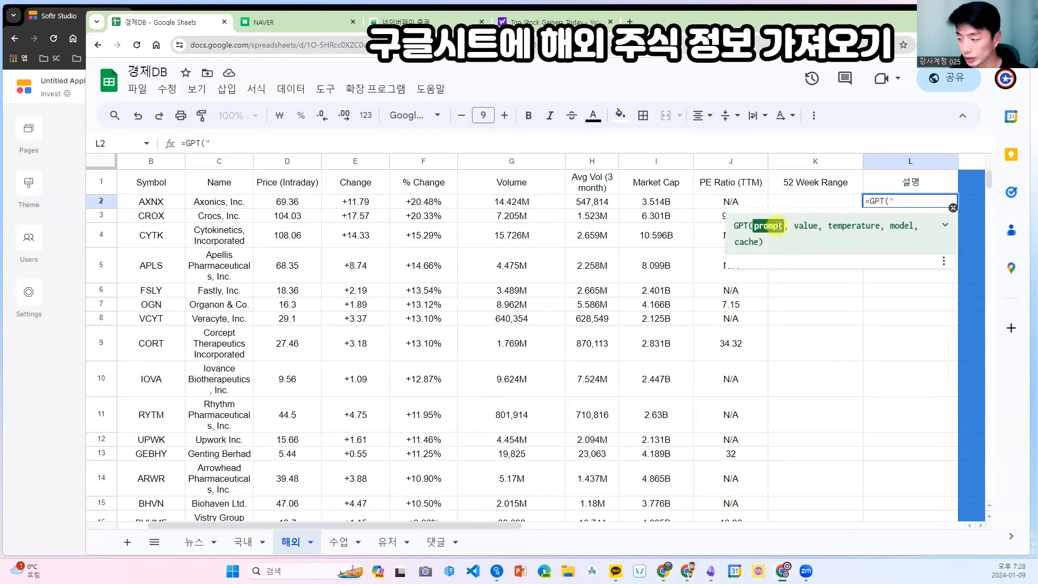
pyautogui.click(230, 143)
pyautogui.write('다음은 어떤 주식')
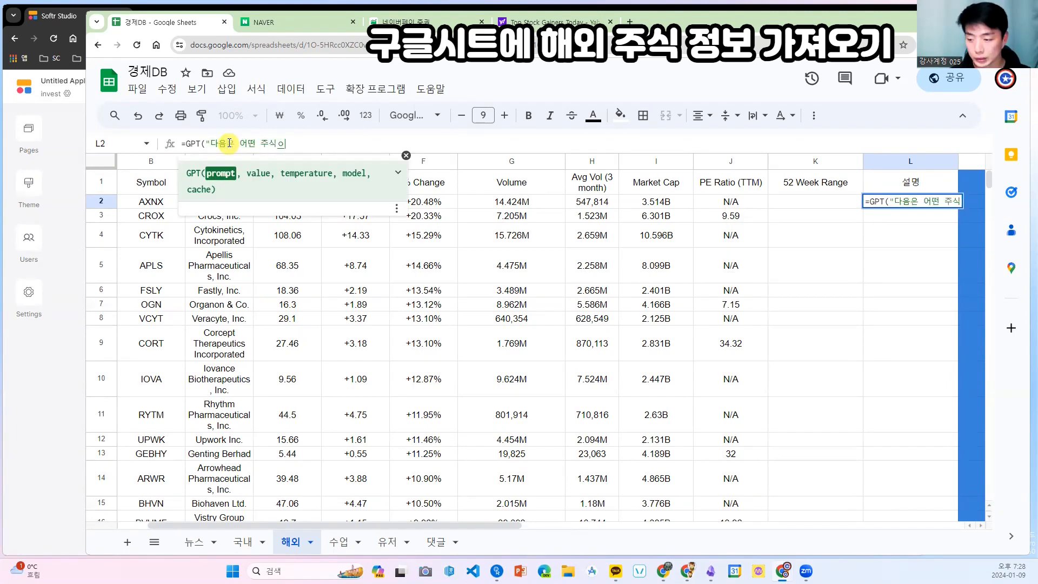
pyautogui.write('인지 설명하')
pyautogui.write('줘,한국어로')
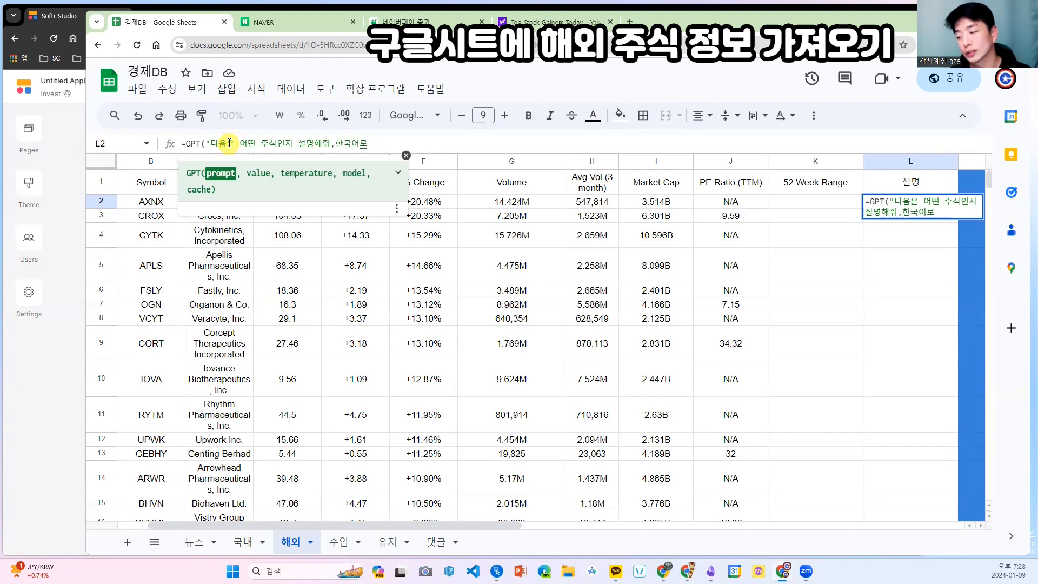
pyautogui.write('",')
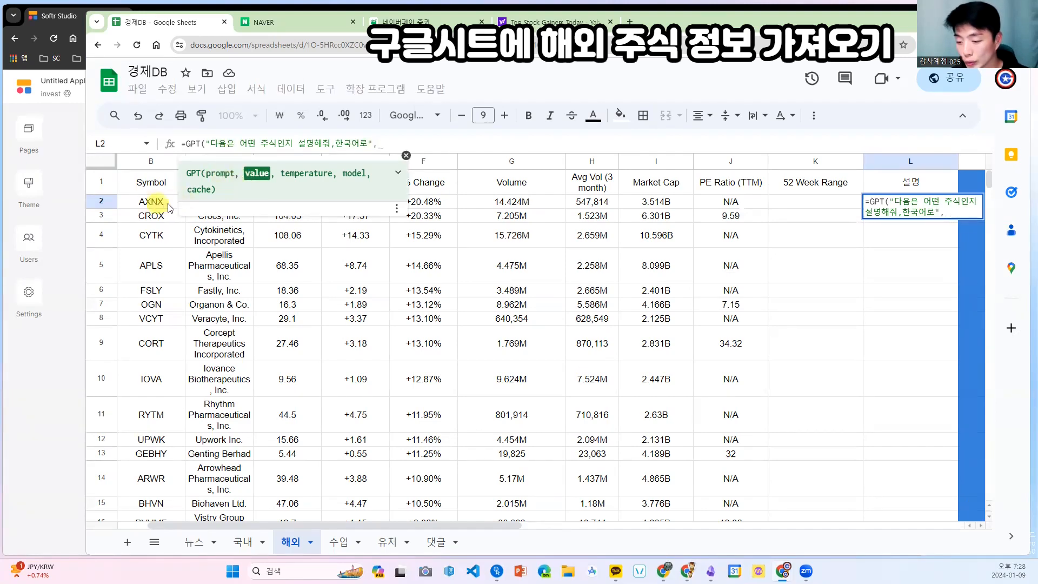
pyautogui.click(217, 203)
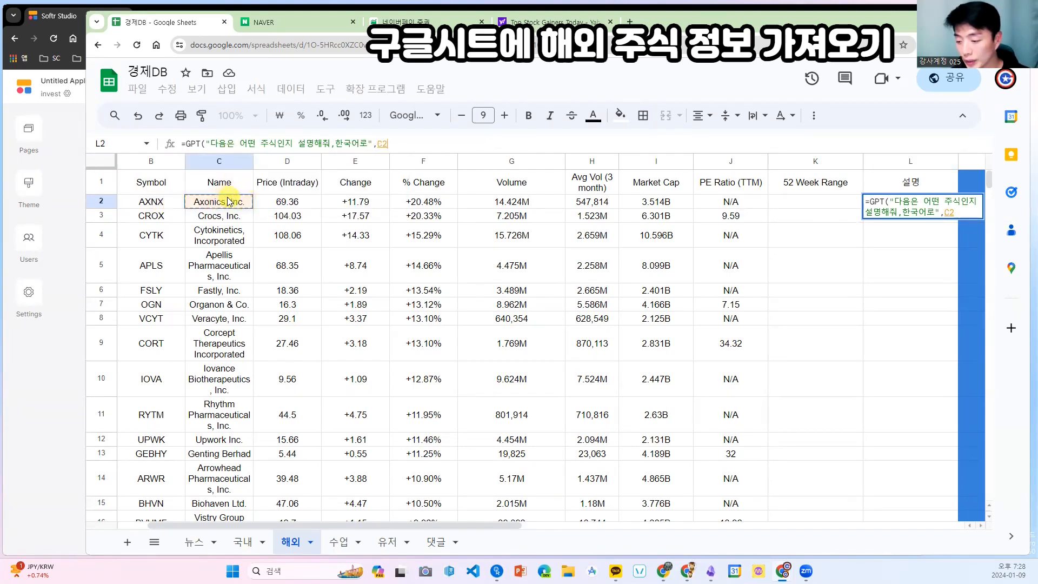
pyautogui.press('Return')
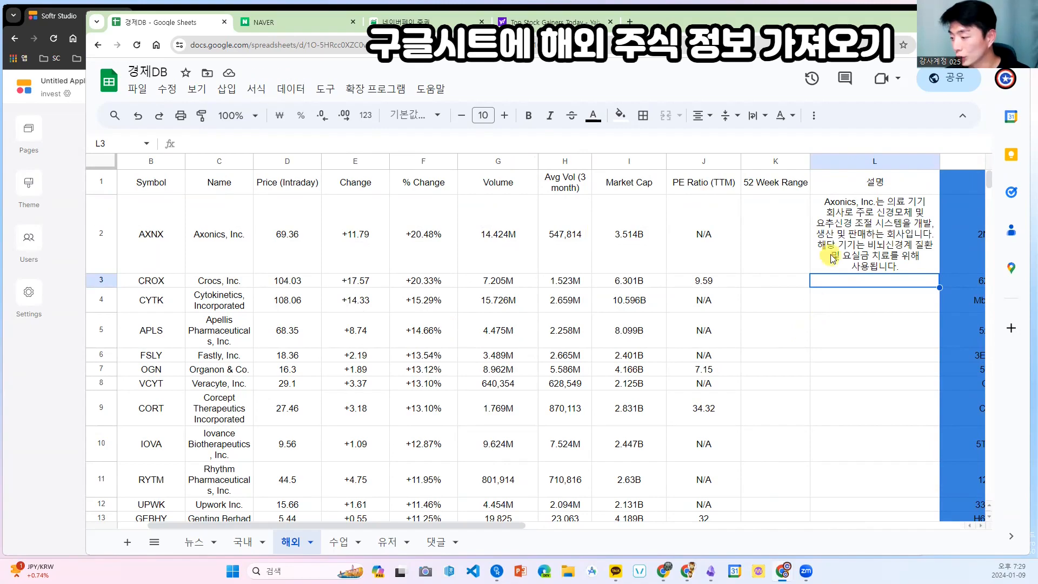
# - Fill the GPT formula from L2 down the 설명 column for the stocks below
pyautogui.click(925, 268)
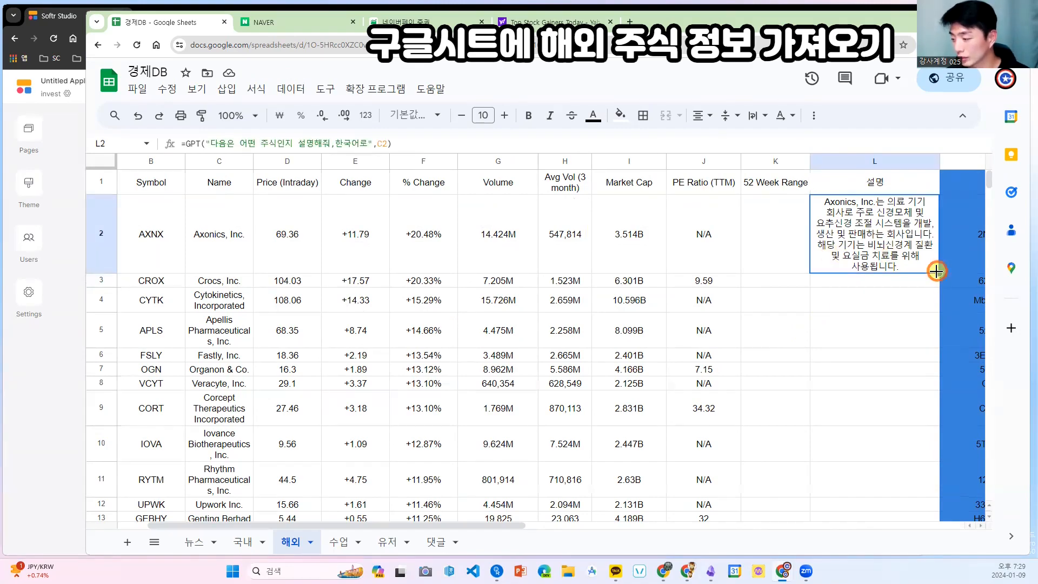
pyautogui.scroll(-10, 931, 276)
pyautogui.moveTo(937, 271); pyautogui.dragTo(910, 397)
pyautogui.click(933, 403)
pyautogui.scroll(-5, 935, 403)
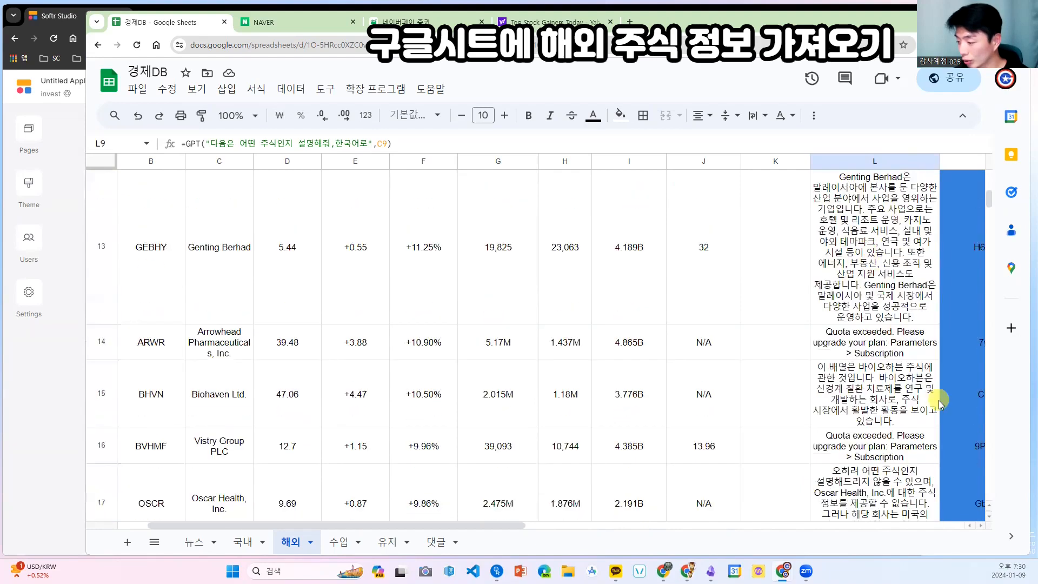
# - Examine the generated descriptions and their formulas in the 설명 column
pyautogui.click(876, 345)
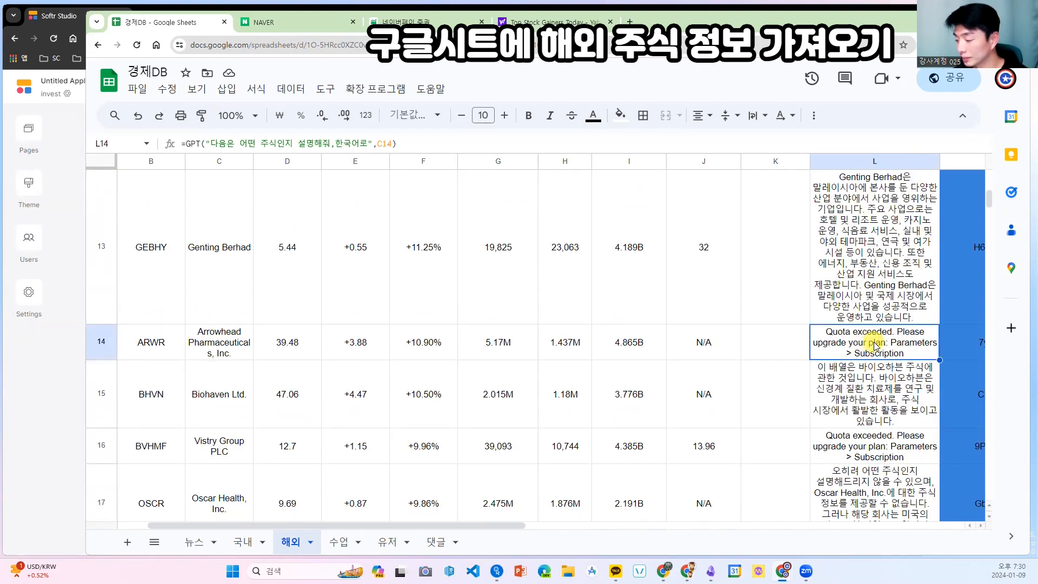
pyautogui.scroll(-3, 866, 352)
pyautogui.scroll(15, 866, 351)
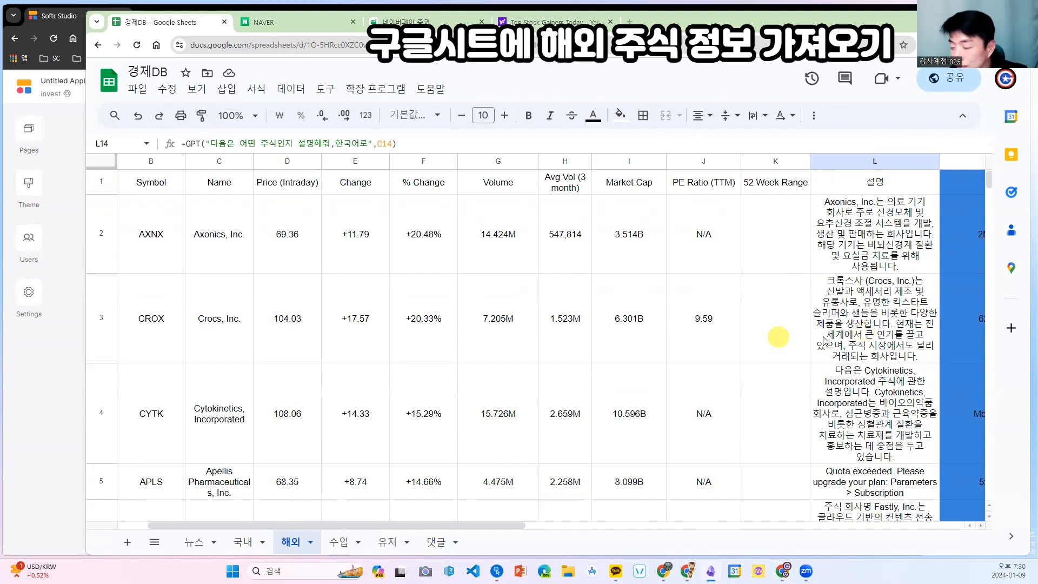
pyautogui.click(896, 324)
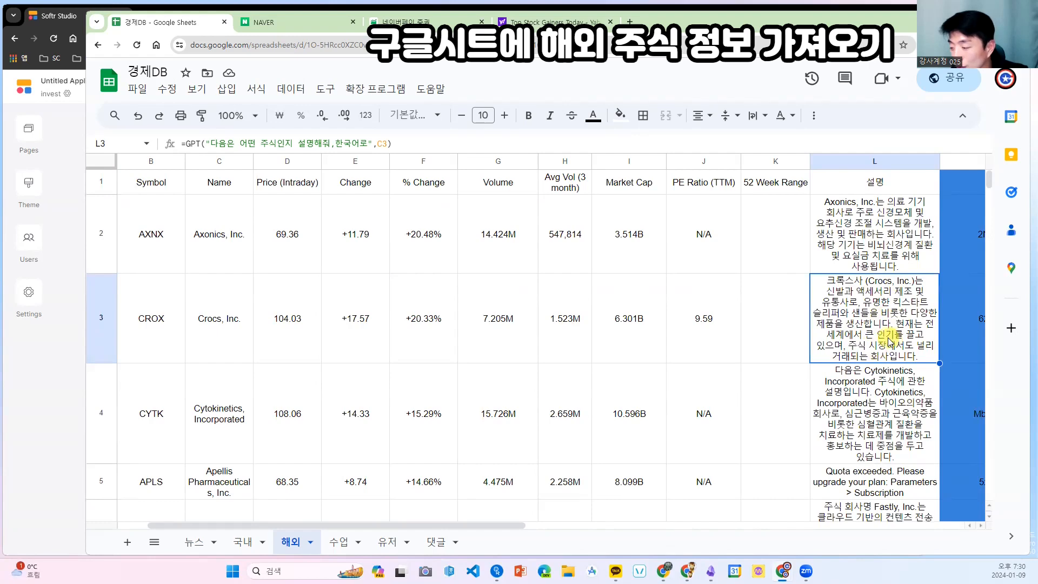
pyautogui.scroll(-2, 889, 337)
pyautogui.click(880, 387)
pyautogui.scroll(2, 876, 388)
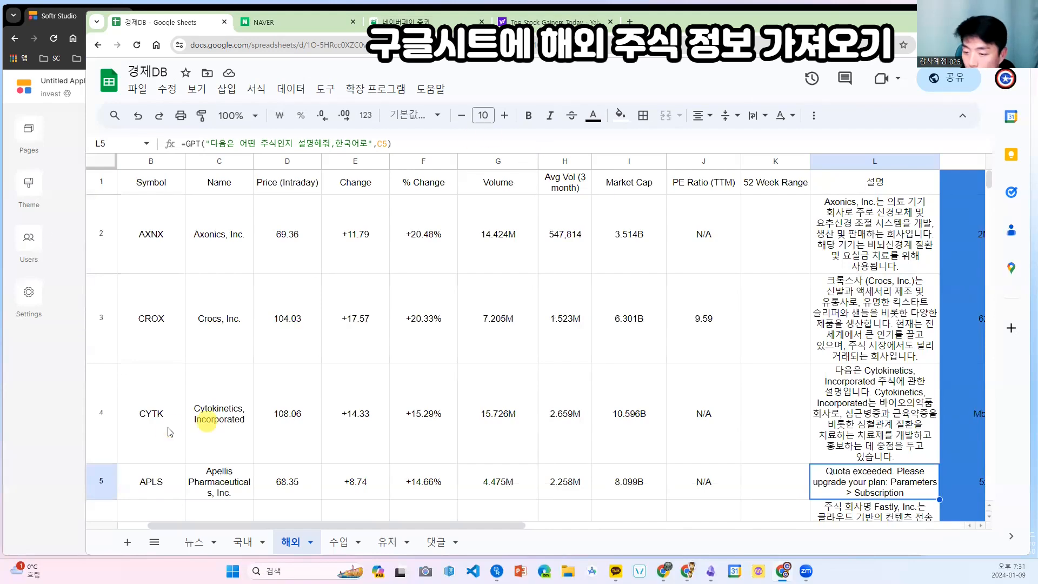
# - Switch to Softr Studio and delete both ALL CATEGORIES filters from the list2 block
pyautogui.click(58, 421)
pyautogui.scroll(2, 427, 280)
pyautogui.scroll(1, 433, 292)
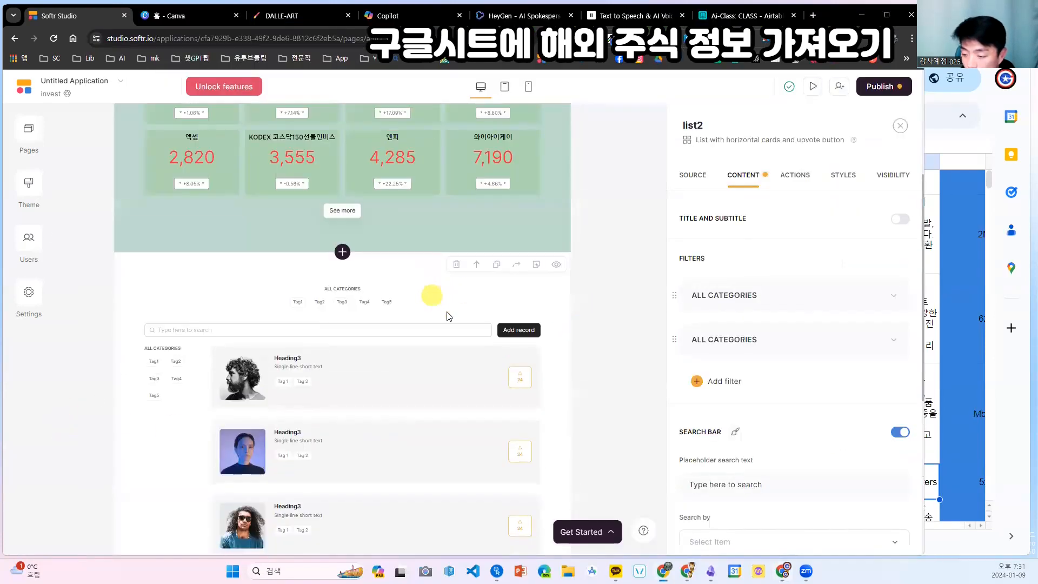
pyautogui.scroll(-3, 427, 373)
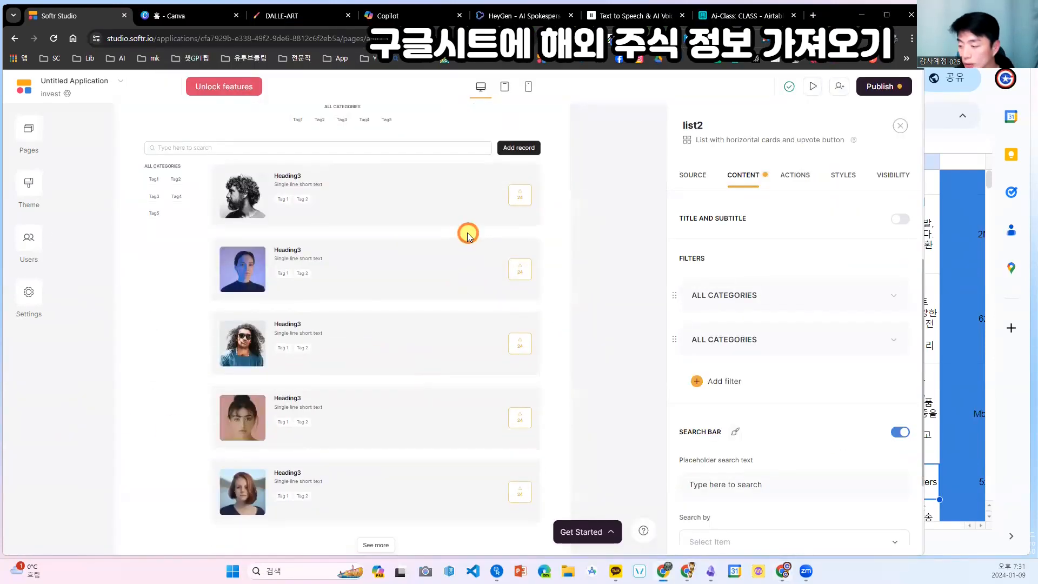
pyautogui.scroll(2, 468, 232)
pyautogui.click(877, 295)
pyautogui.click(876, 313)
pyautogui.click(877, 296)
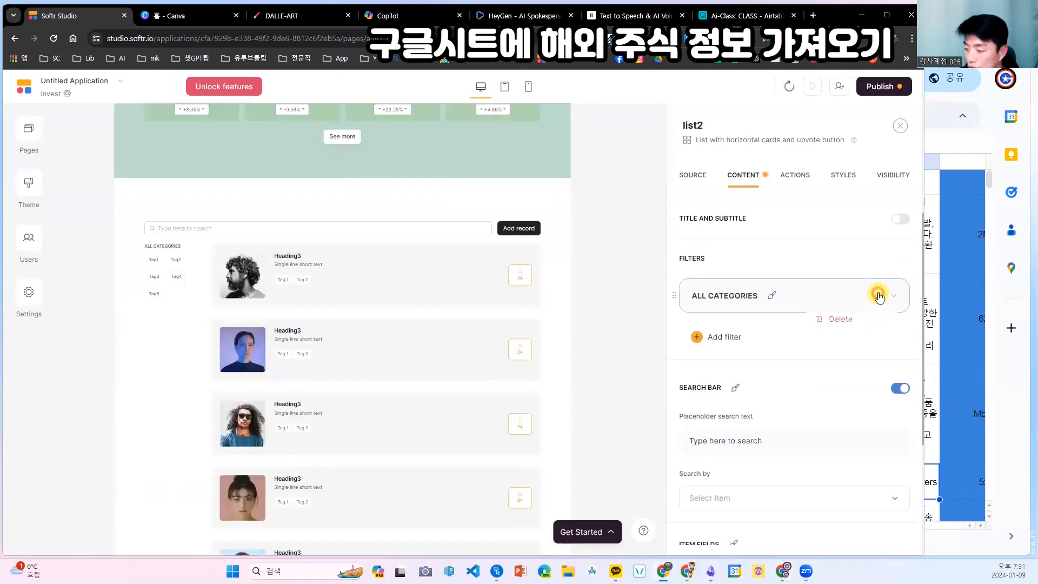
pyautogui.click(837, 318)
# - Hide the Image field in the list2 block's item fields
pyautogui.scroll(-3, 833, 335)
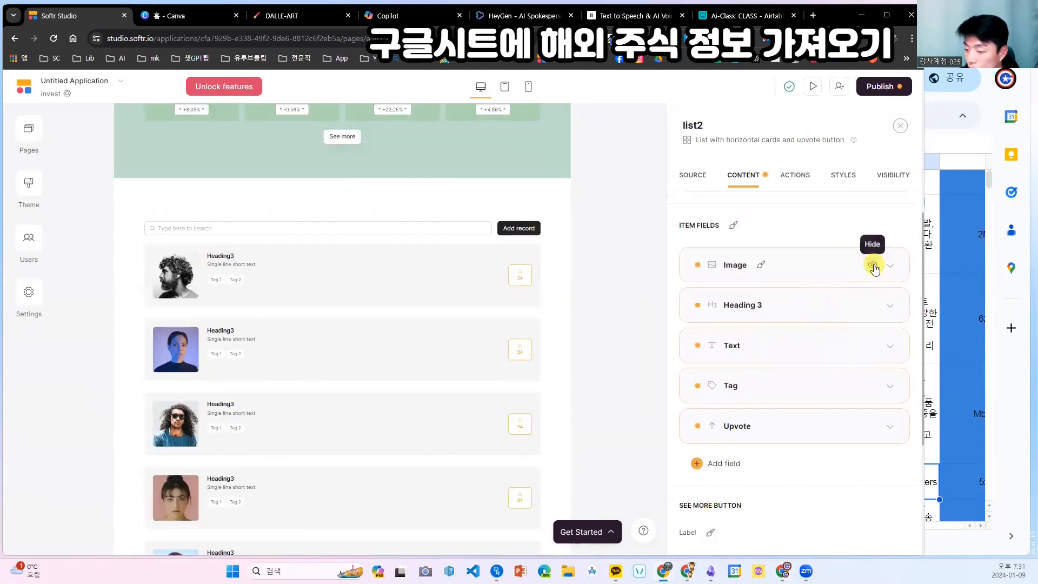
pyautogui.click(874, 266)
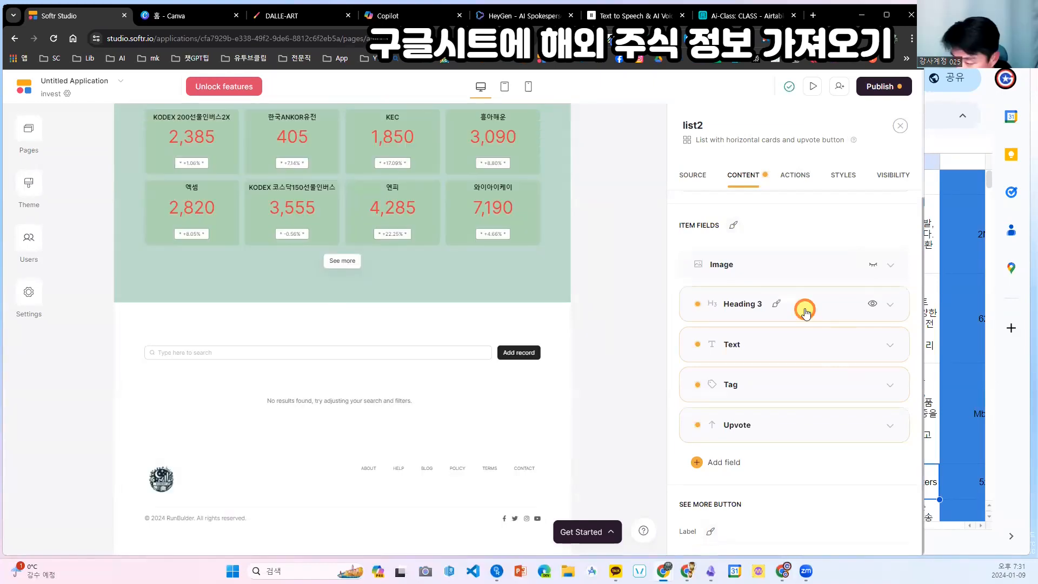
pyautogui.click(799, 306)
pyautogui.click(800, 374)
pyautogui.click(784, 319)
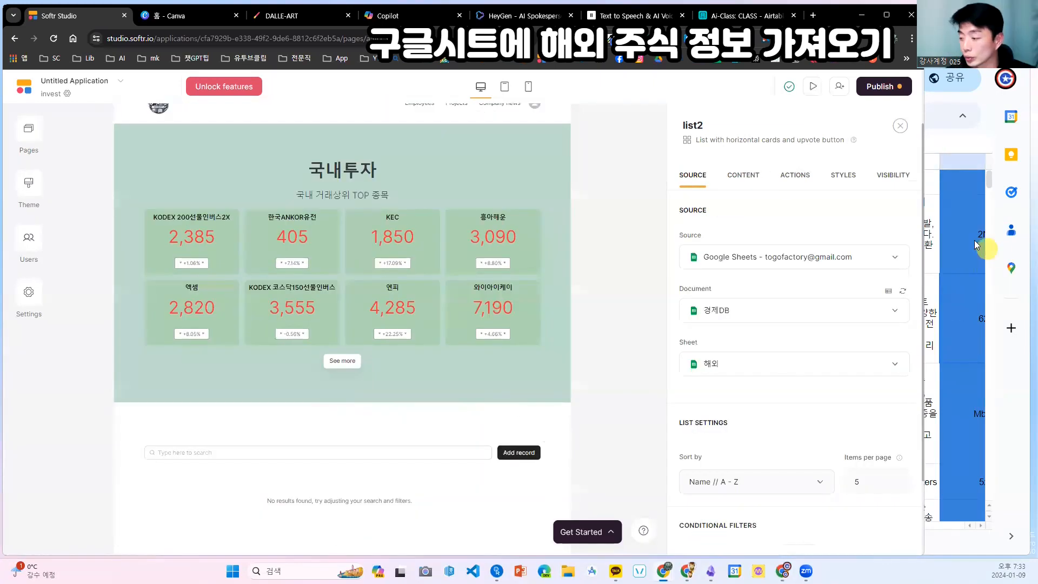
# - Check the stock data in the 해외 sheet, then return to Softr Studio and examine the list2 block on the invest page
pyautogui.click(974, 240)
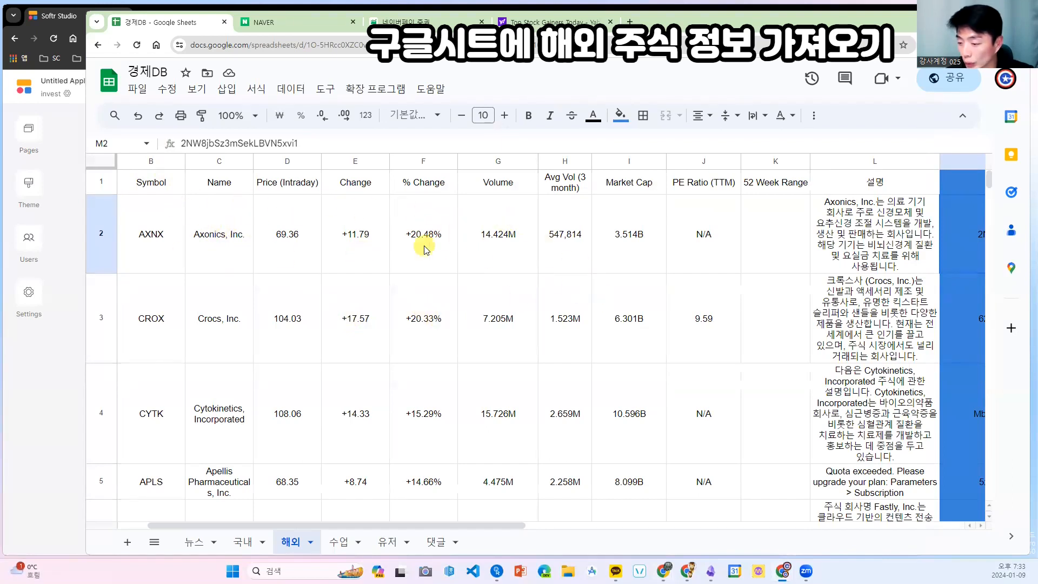
pyautogui.click(152, 238)
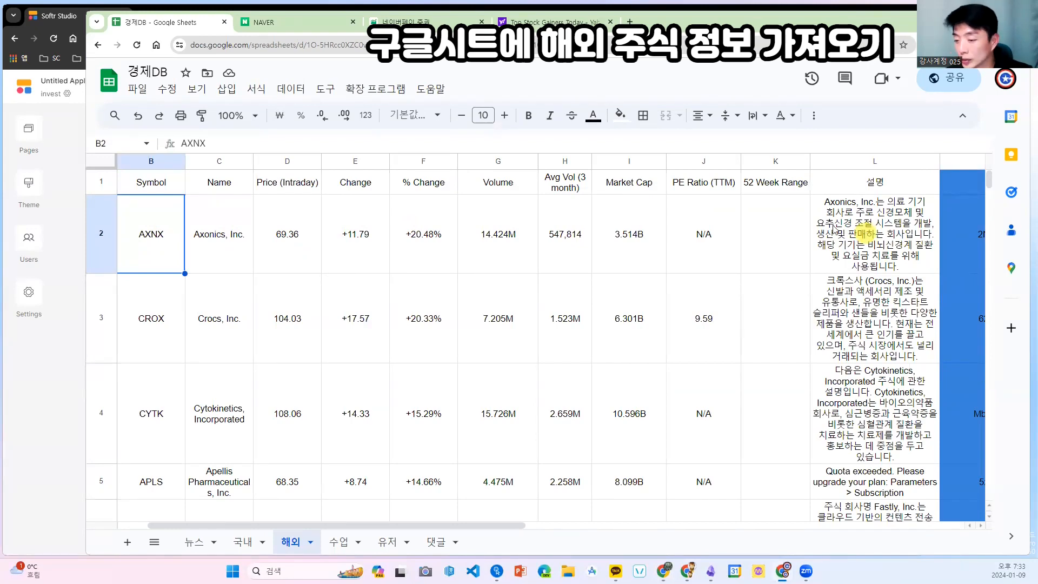
pyautogui.click(57, 378)
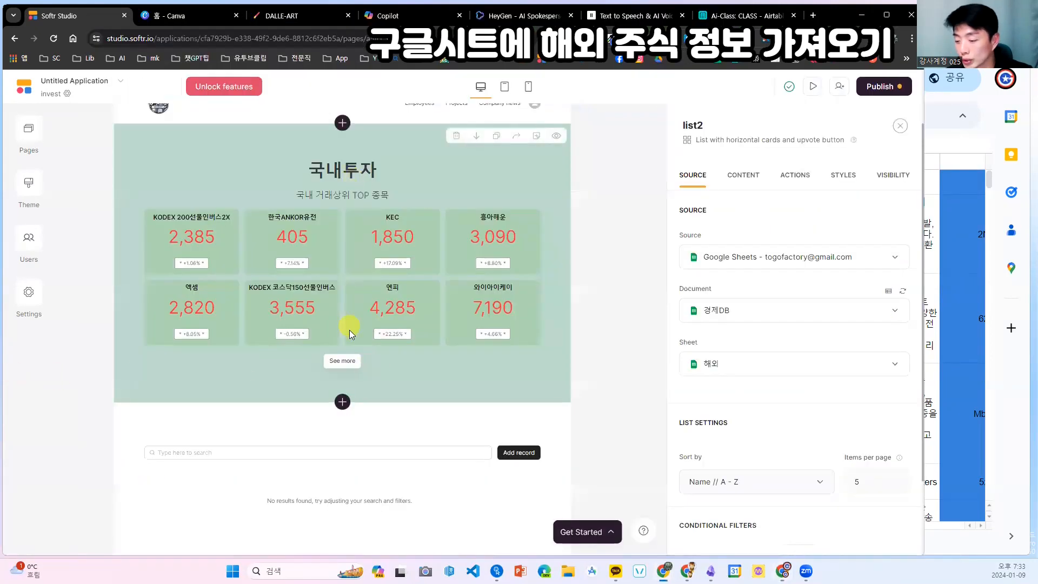
pyautogui.scroll(-2, 430, 453)
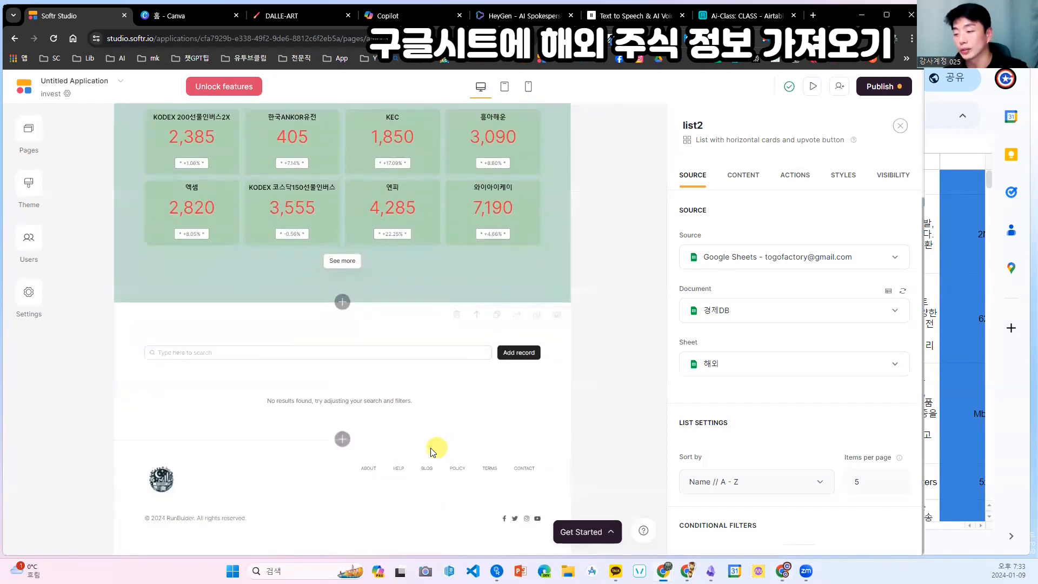
pyautogui.scroll(3, 432, 452)
# - Review the stock cards in the 해외투자 list below the 국내투자 block
pyautogui.scroll(-2, 325, 335)
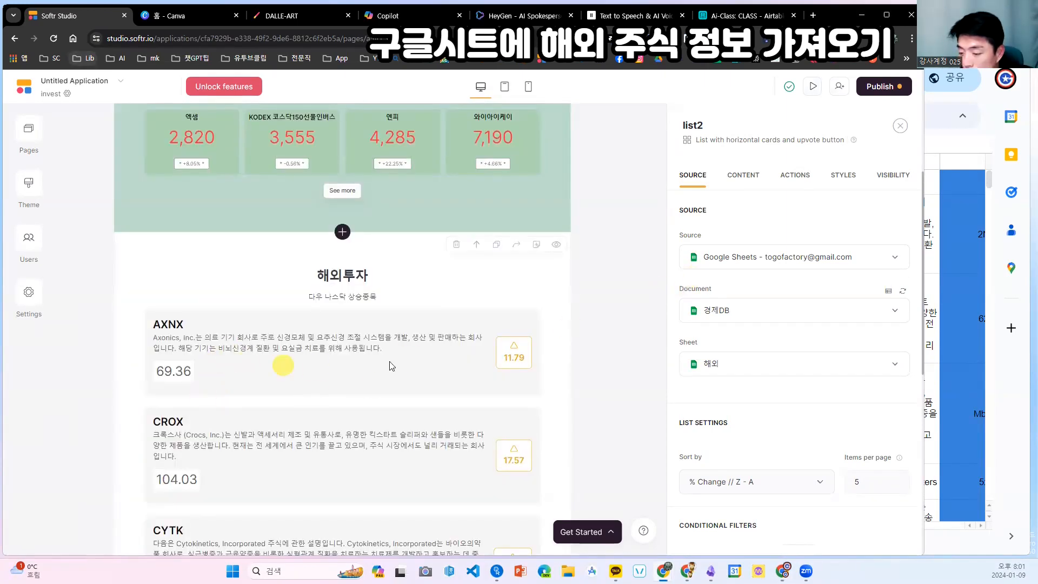
pyautogui.scroll(-1, 282, 364)
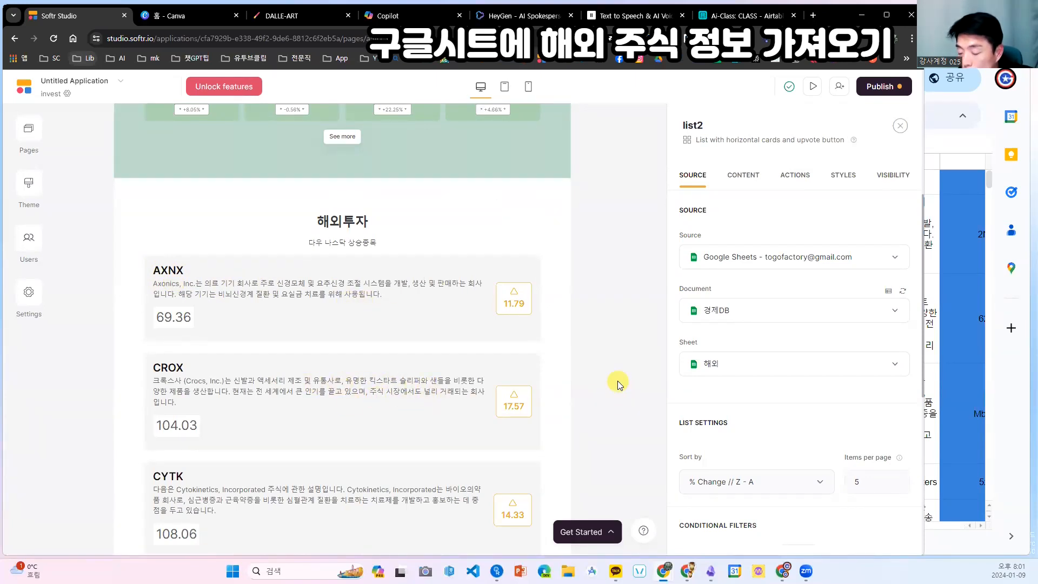
pyautogui.scroll(-3, 425, 304)
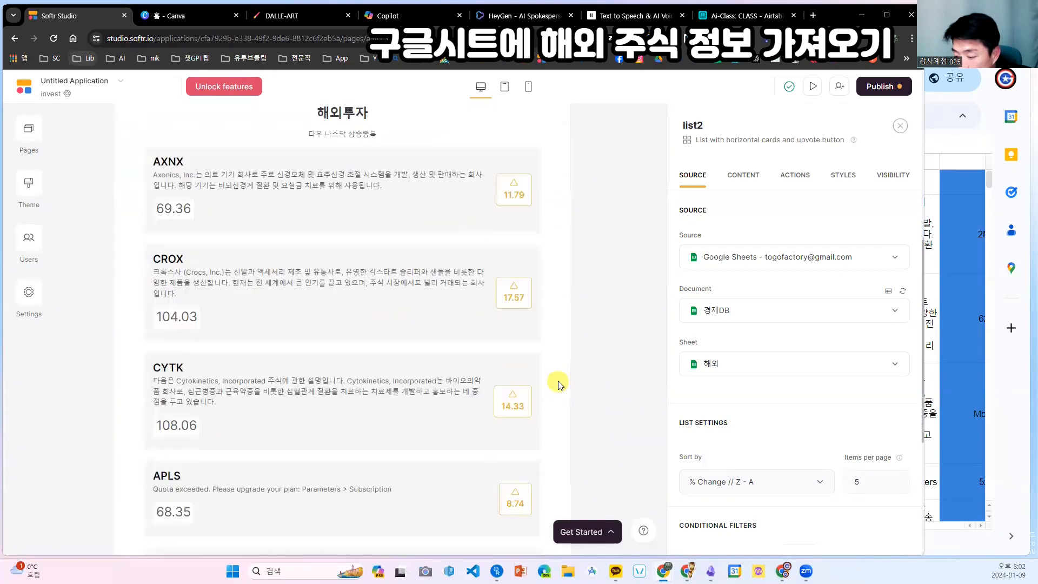
pyautogui.scroll(-2, 557, 448)
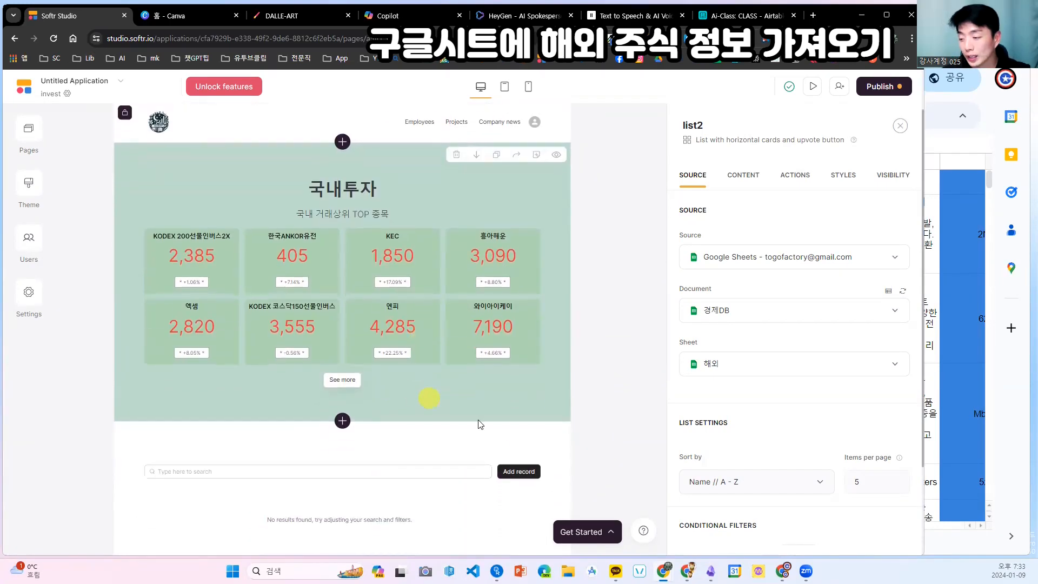
pyautogui.scroll(-3, 429, 399)
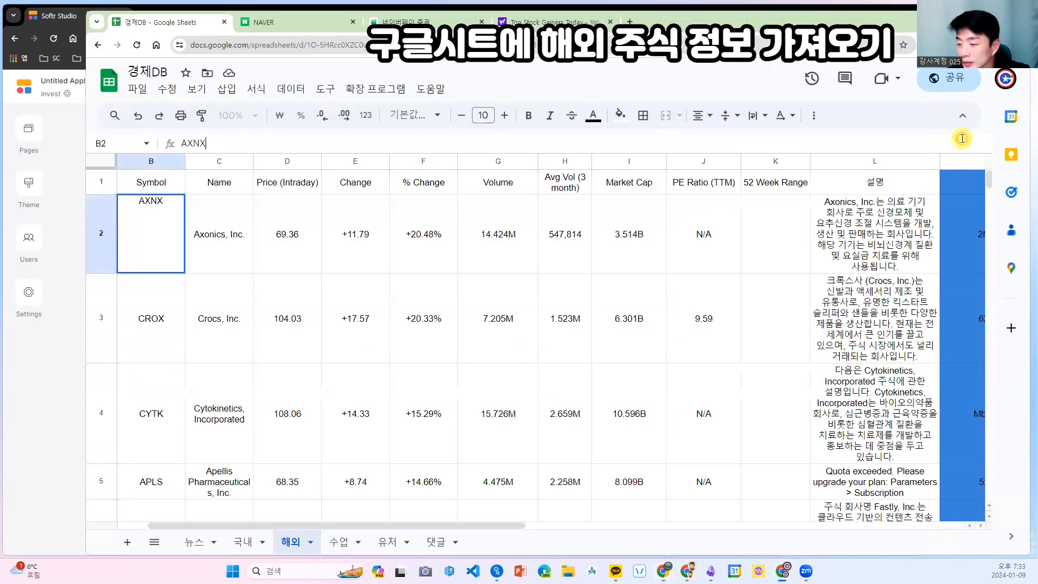
# - Compare the Yahoo Finance gainers and Naver Finance top stocks with the 해외 sheet and the Softr invest page
pyautogui.click(469, 22)
pyautogui.click(540, 22)
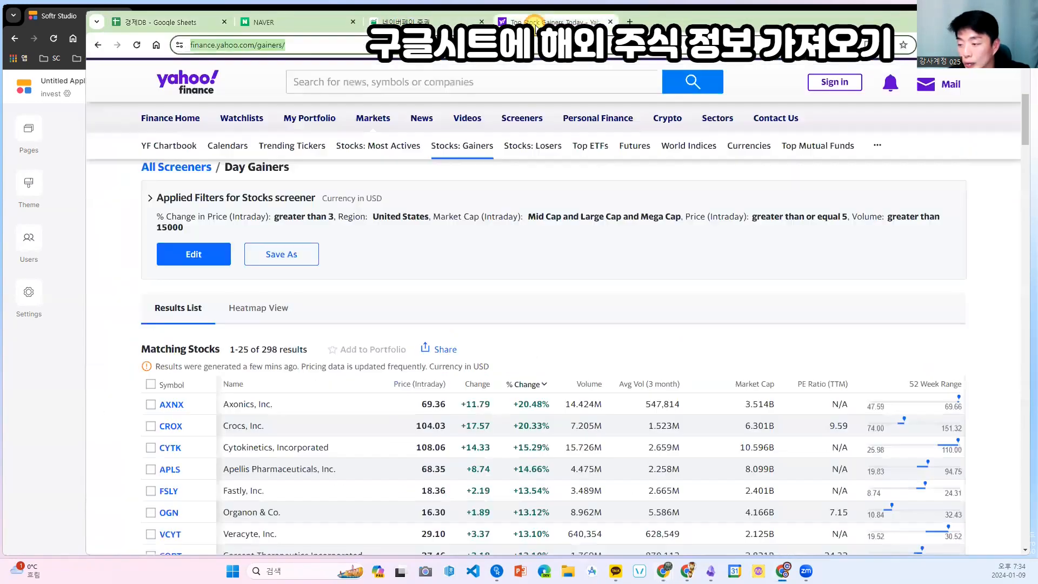
pyautogui.click(406, 19)
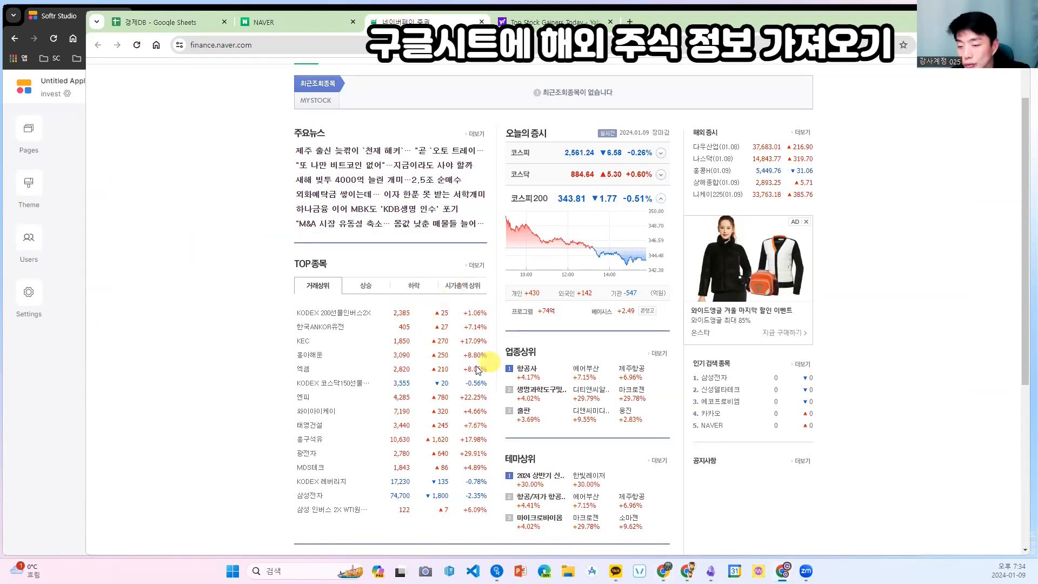
pyautogui.click(162, 22)
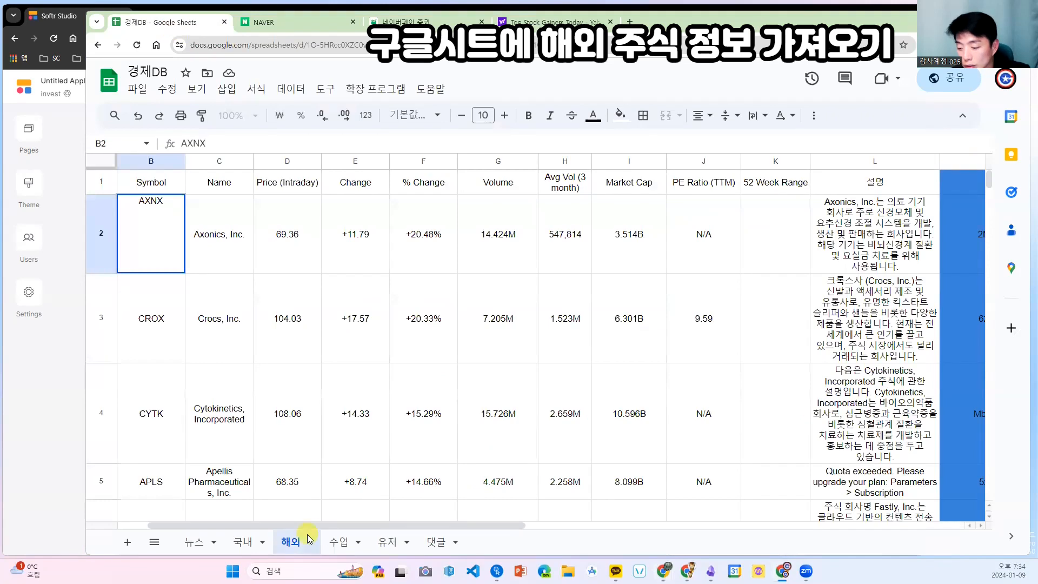
pyautogui.click(56, 487)
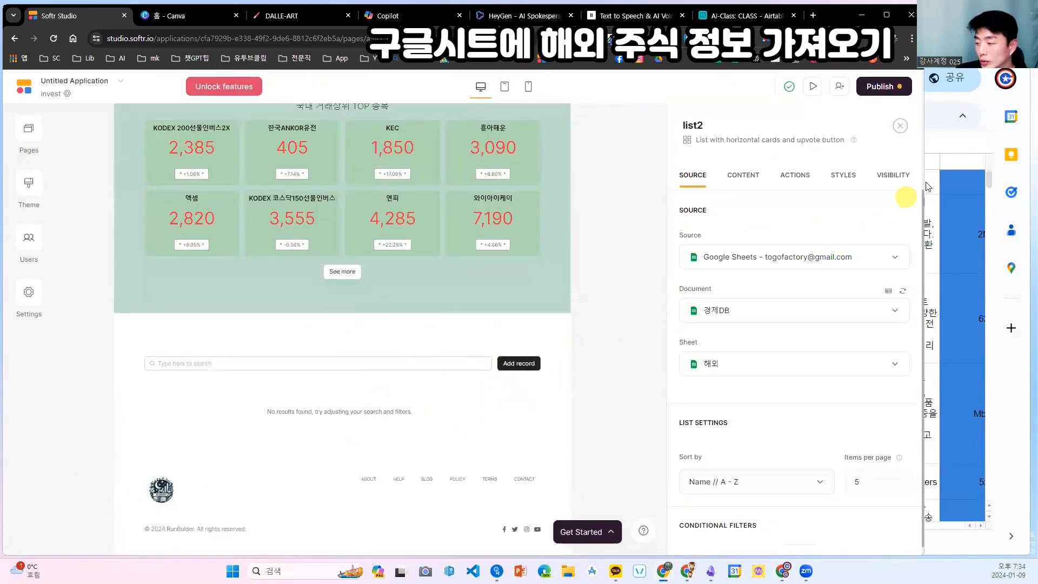
pyautogui.click(939, 160)
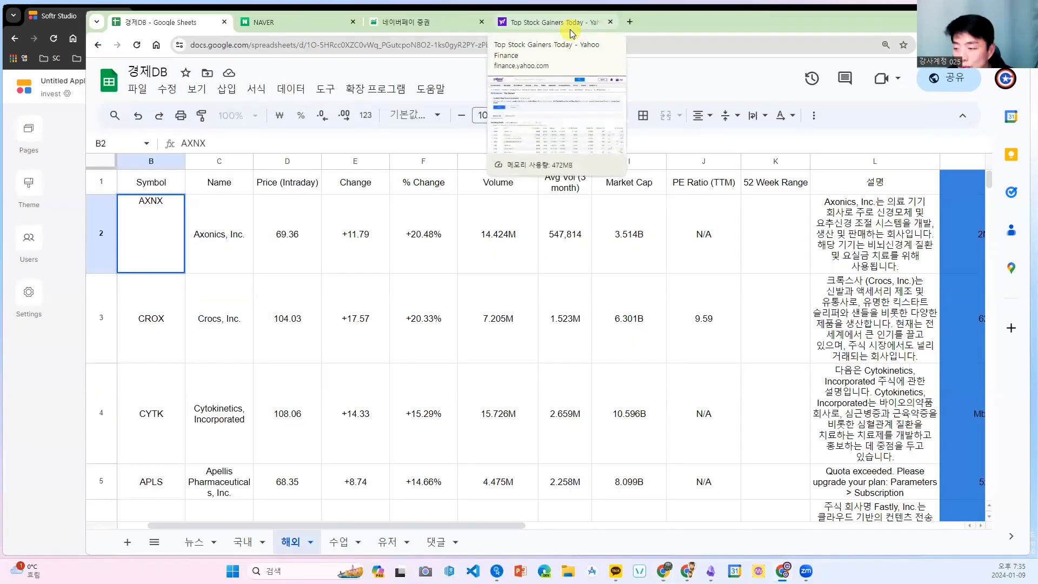
pyautogui.click(424, 22)
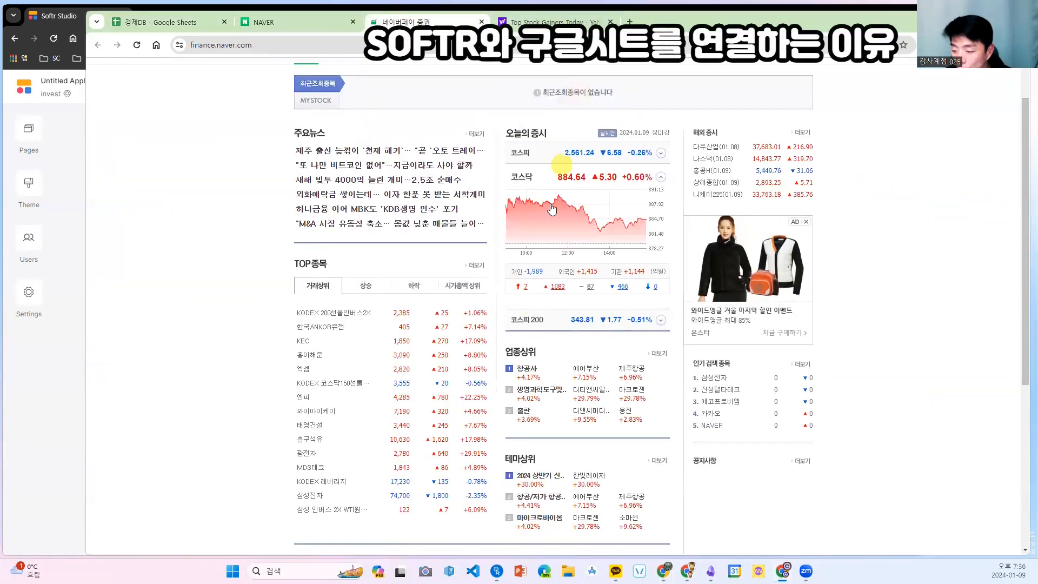
pyautogui.hotkey('ctrl', 'Tab')
pyautogui.scroll(-2, 736, 228)
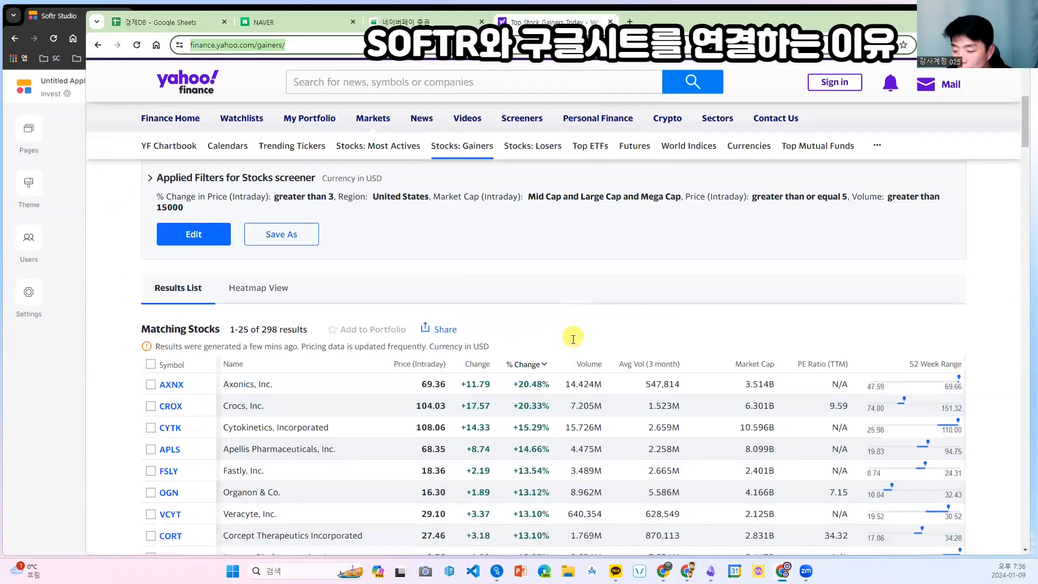
# - Compare the Yahoo Finance gainers with the 해외 sheet in 경제DB and inspect the GPT description formula for Axonics, Inc
pyautogui.click(186, 23)
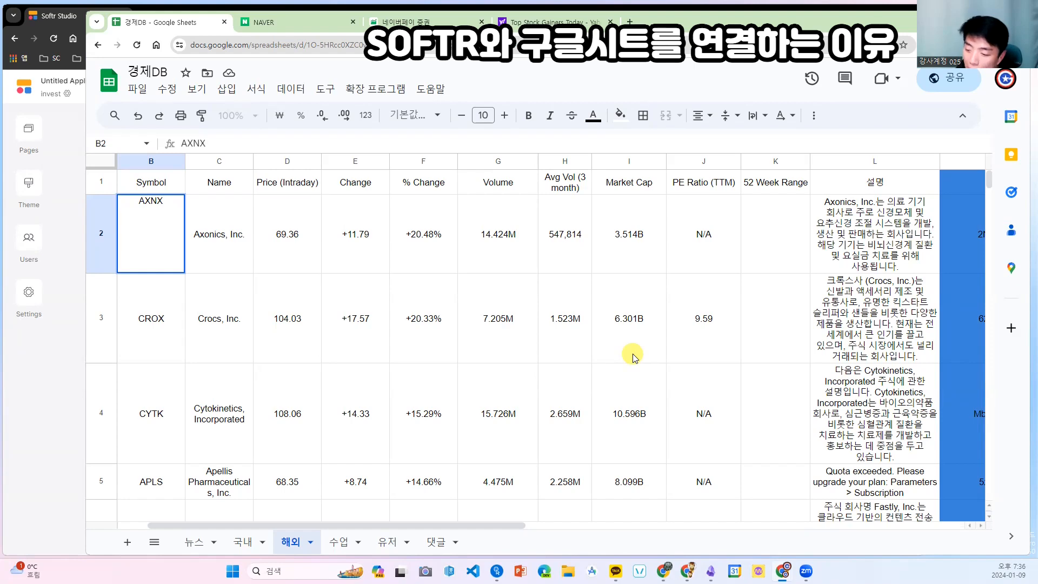
pyautogui.hotkey('ctrl', 'shift', 'Tab')
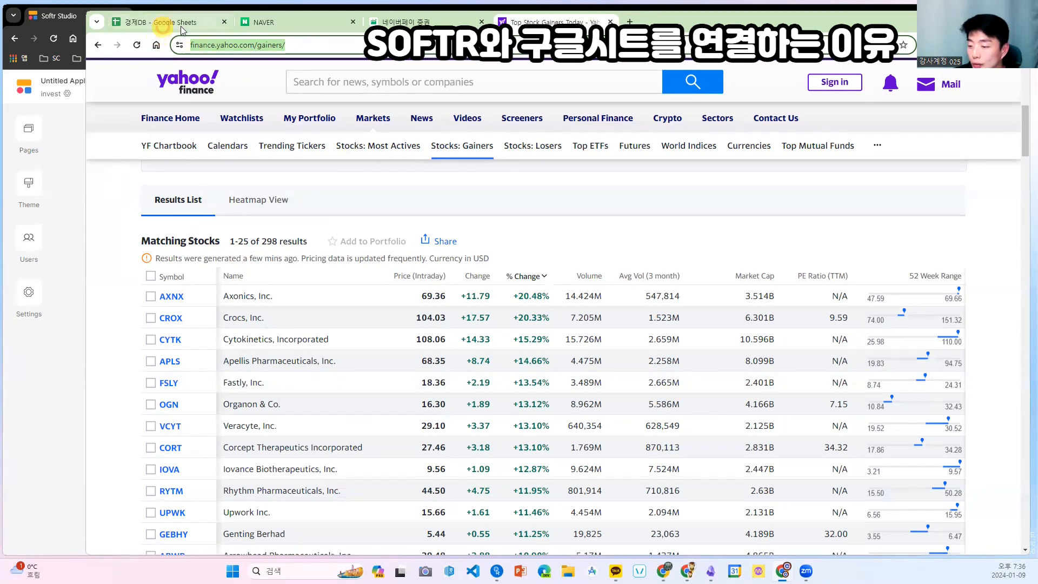
pyautogui.click(161, 25)
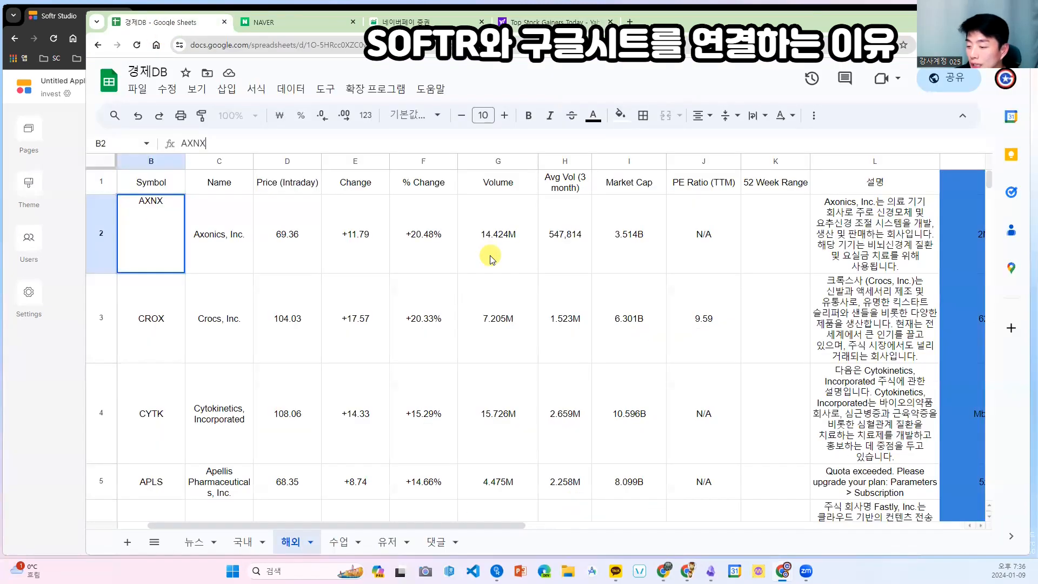
pyautogui.click(889, 230)
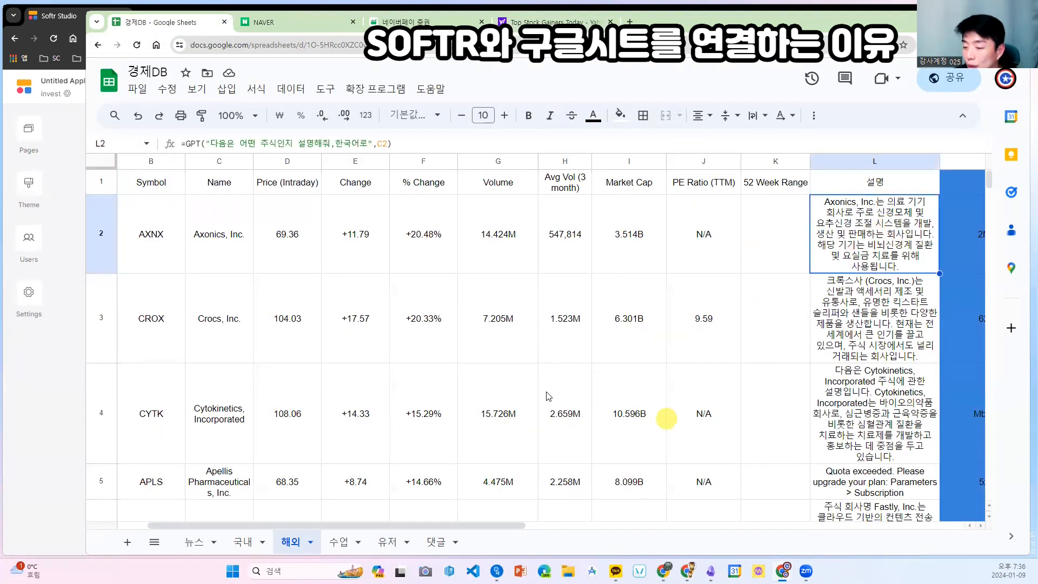
# - Switch back to Softr Studio and open the Home page for editing
pyautogui.click(59, 405)
pyautogui.scroll(4, 391, 293)
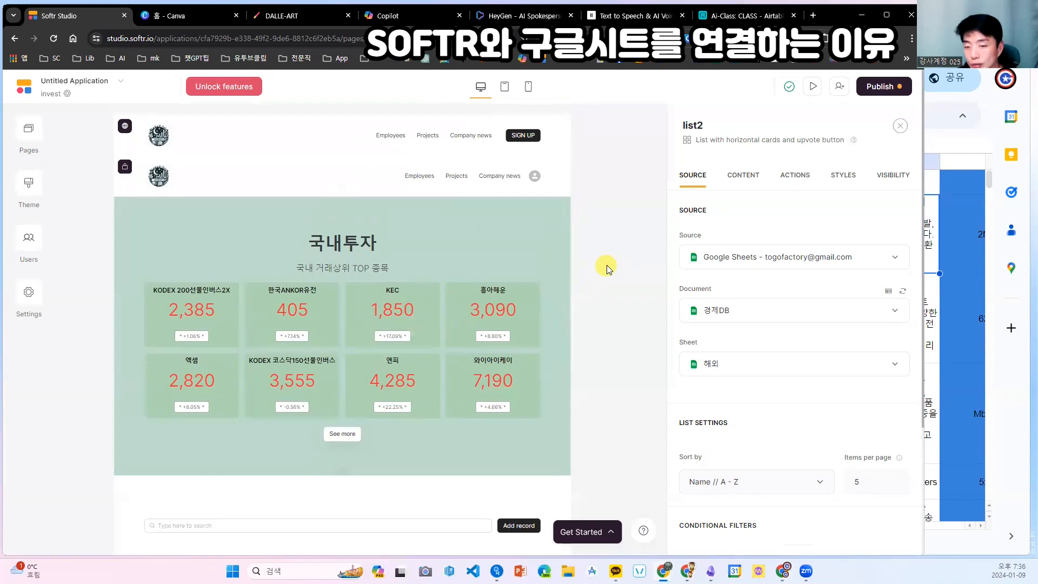
pyautogui.click(29, 132)
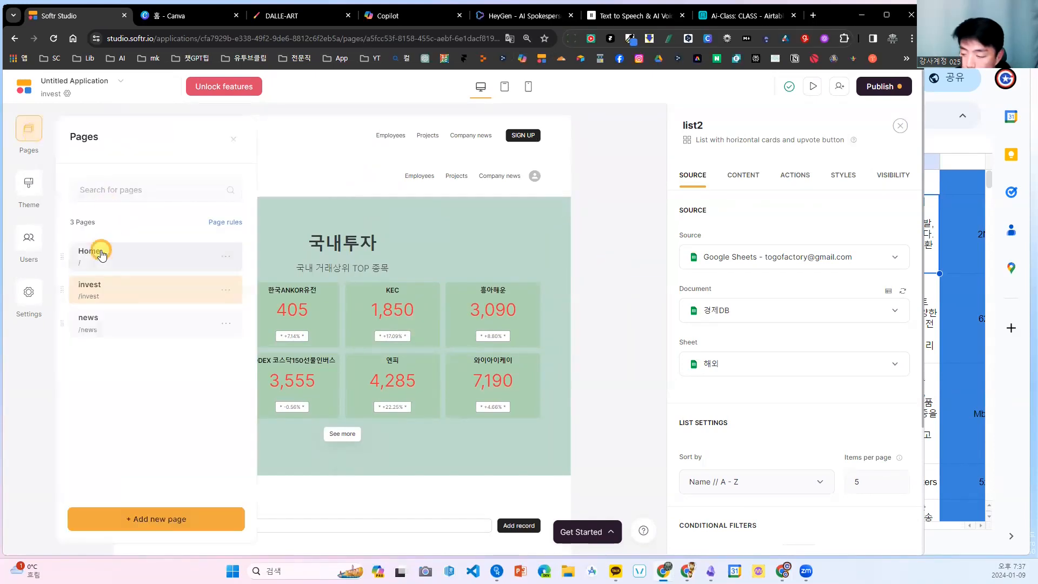
pyautogui.click(97, 248)
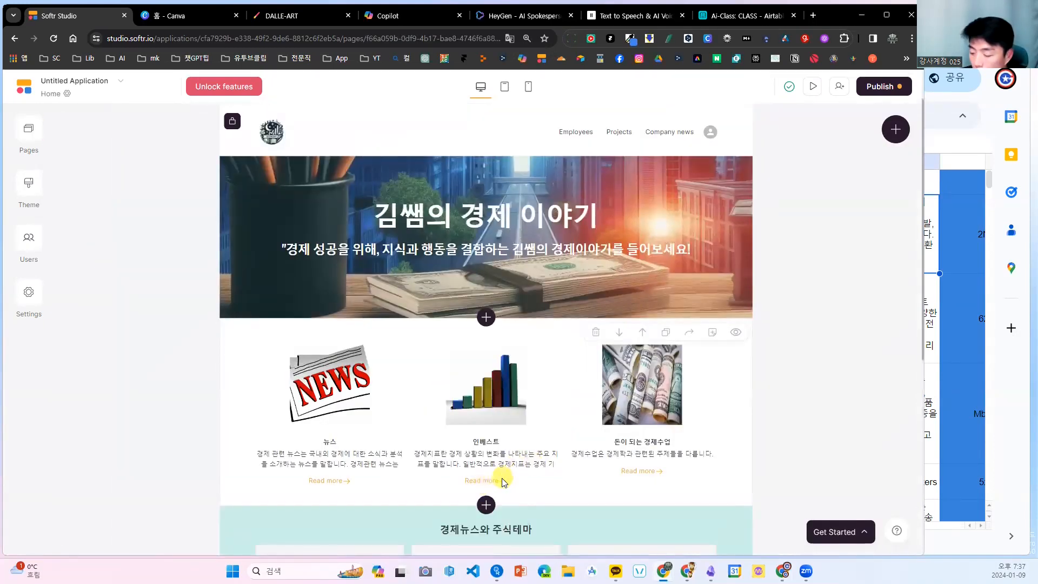
# - Make the Read more link of the 인베스트 feature in the Home page's feature grid open the invest page
pyautogui.click(501, 480)
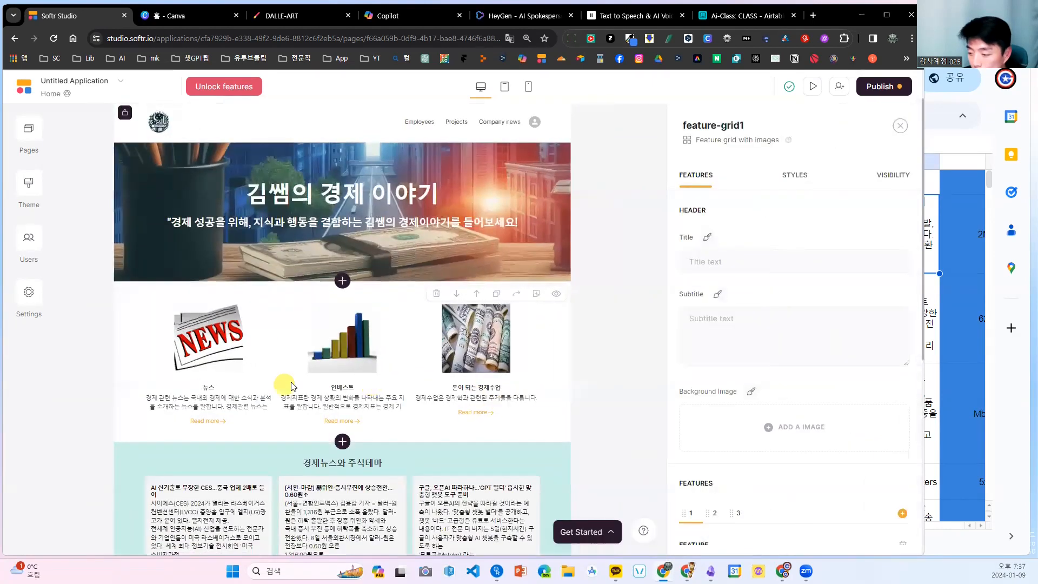
pyautogui.scroll(-5, 725, 335)
pyautogui.click(715, 297)
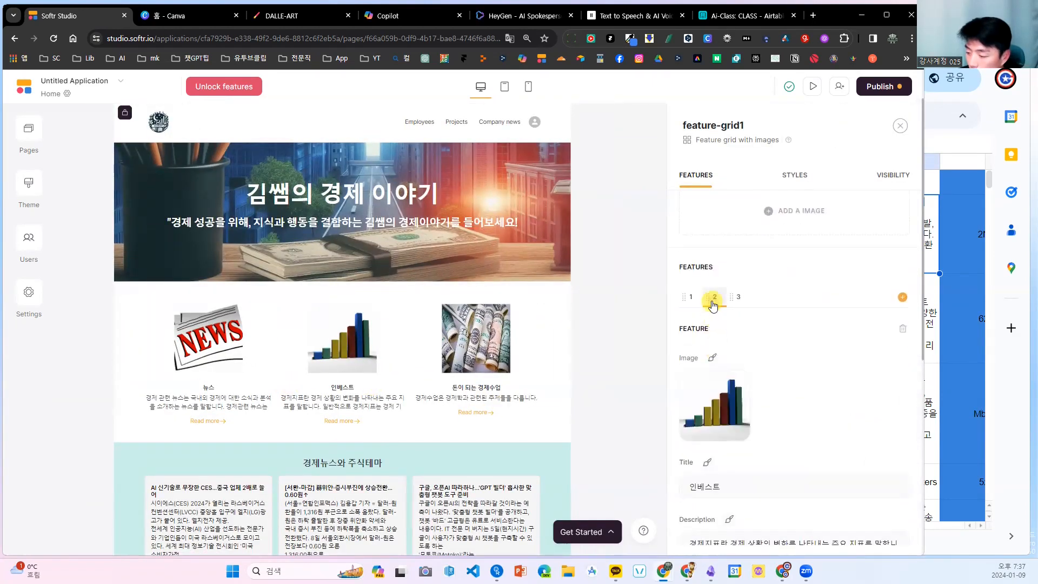
pyautogui.scroll(-4, 792, 343)
pyautogui.scroll(-2, 777, 346)
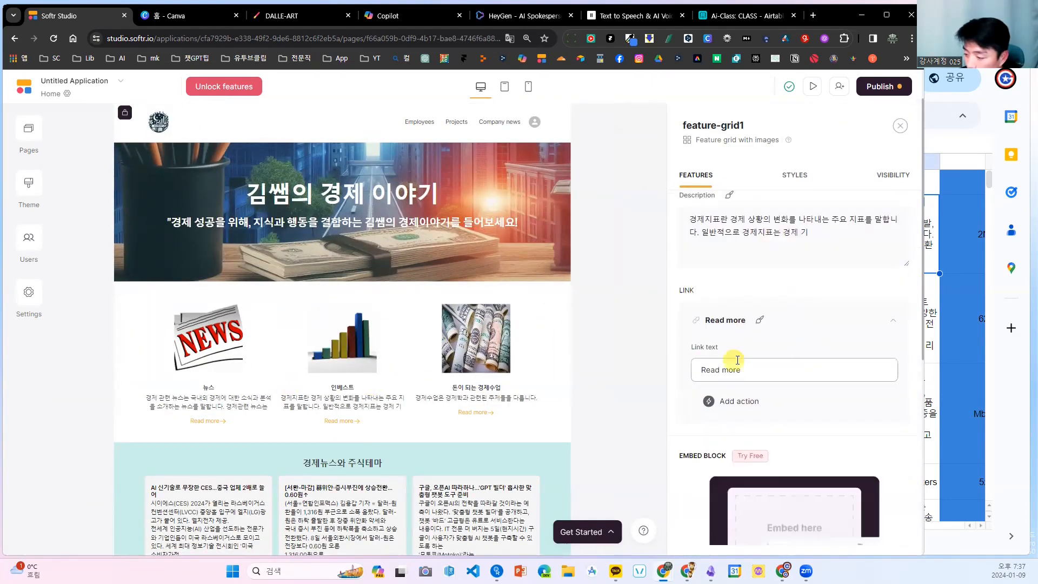
pyautogui.click(756, 403)
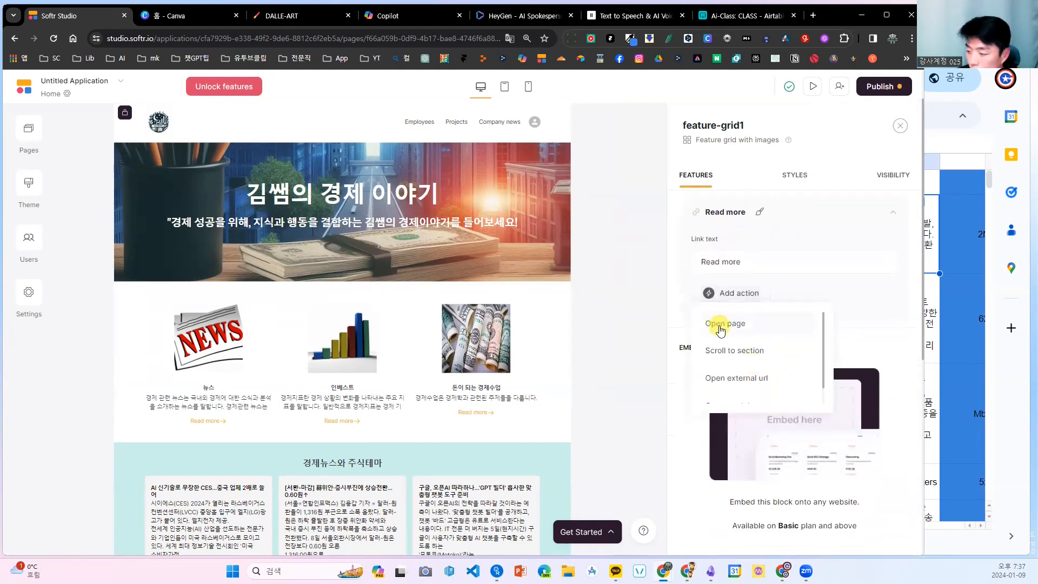
pyautogui.click(720, 324)
pyautogui.click(827, 337)
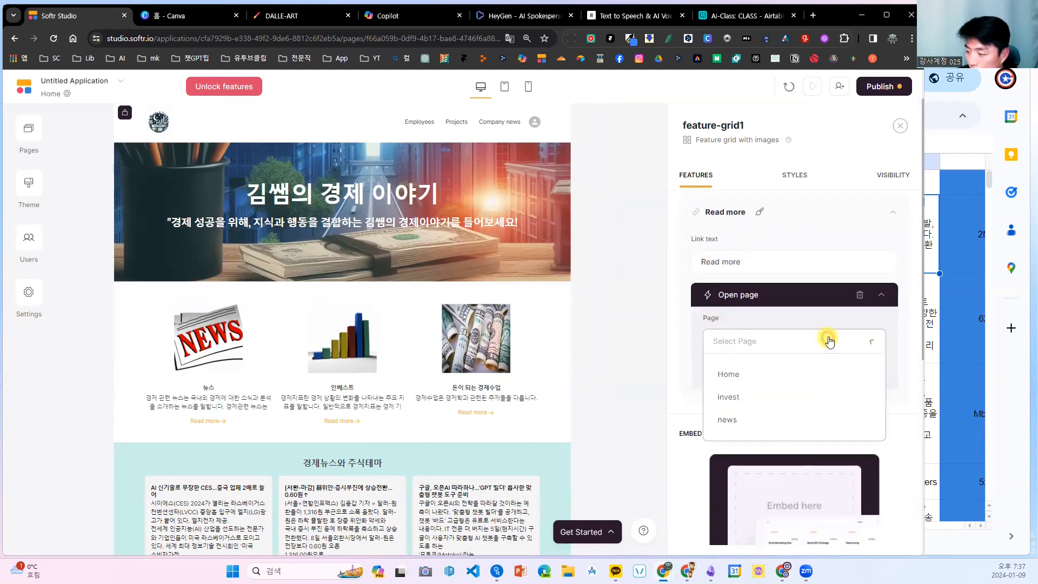
pyautogui.click(732, 398)
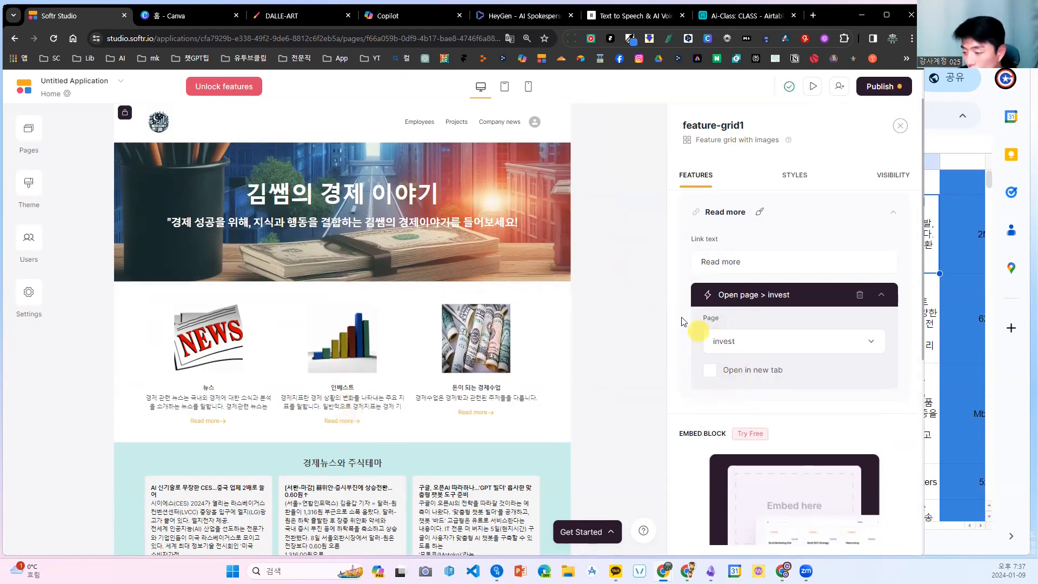